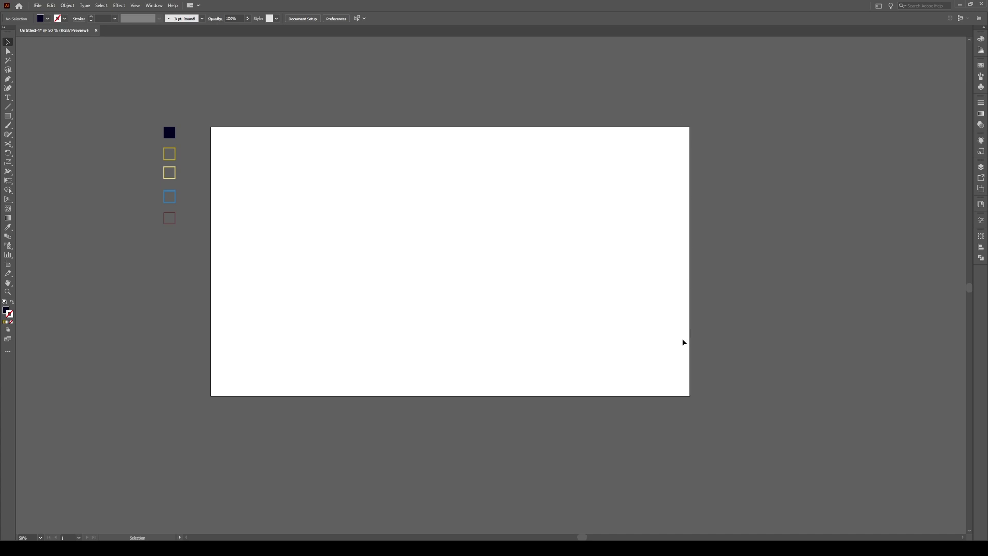
Draw a dark navy rectangle covering the whole artboard and lock it as the background
{"action": "key", "text": "m"}
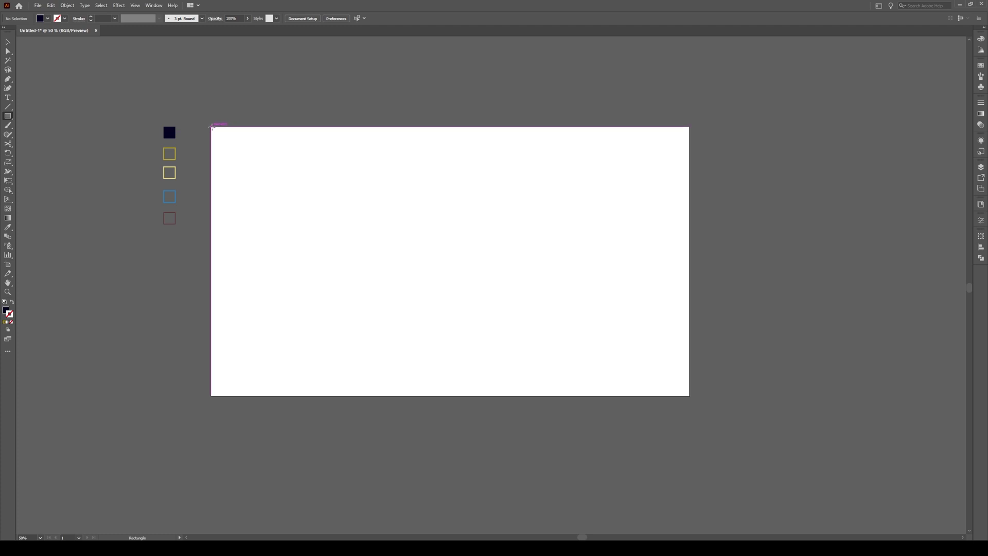
{"action": "left_click_drag", "start_coordinate": [211, 126], "coordinate": [691, 395]}
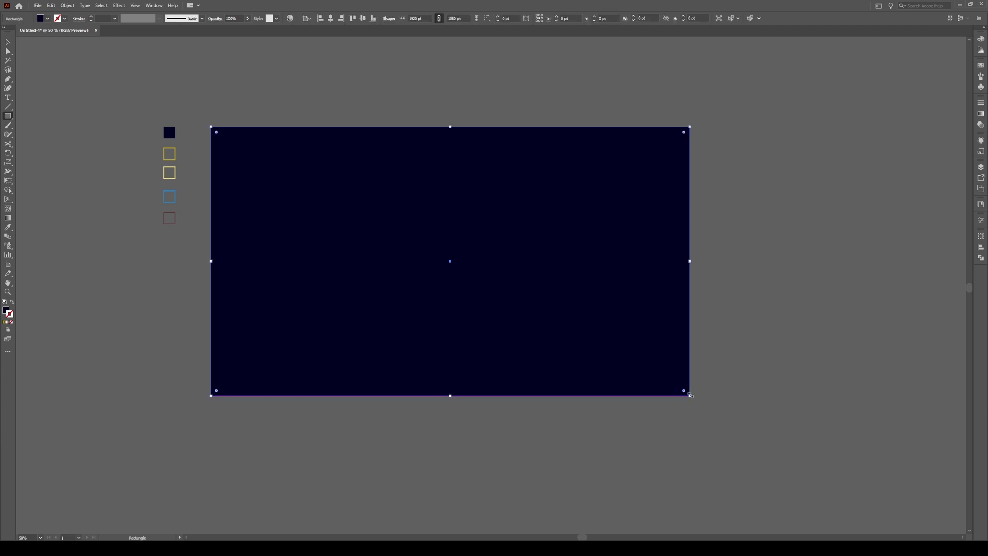
{"action": "key", "text": "v"}
{"action": "left_click", "coordinate": [362, 112]}
{"action": "left_click", "coordinate": [329, 174]}
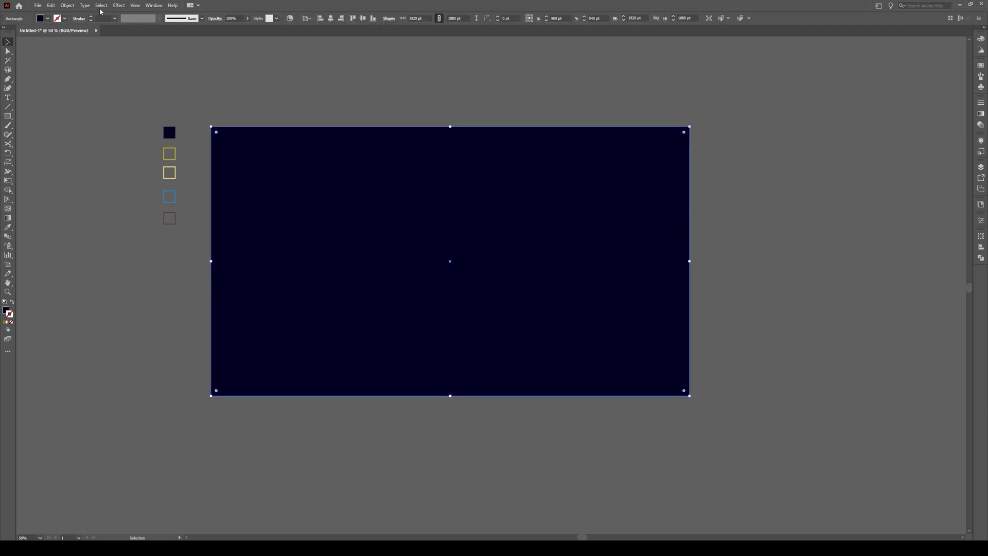
{"action": "left_click", "coordinate": [63, 6]}
{"action": "mouse_move", "coordinate": [96, 59]}
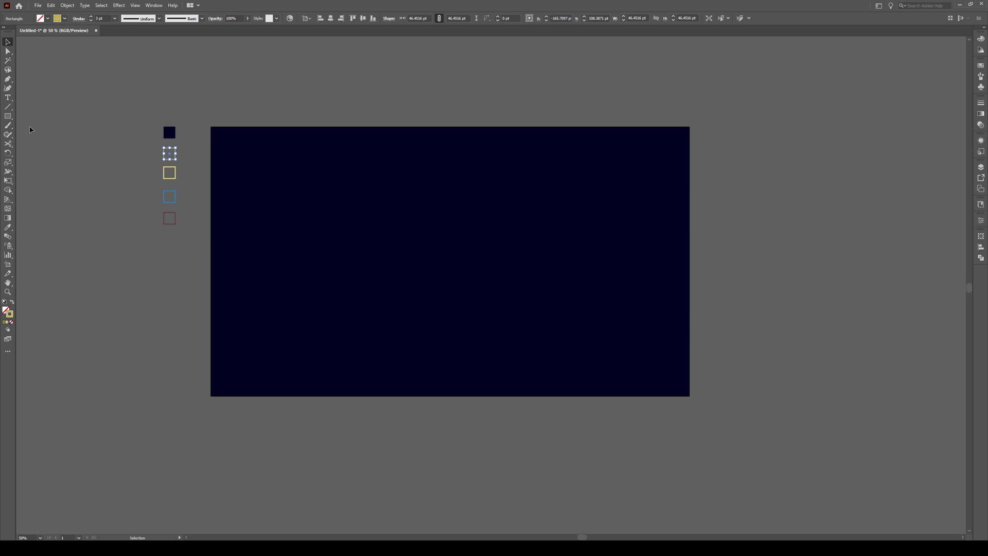
Draw a small closed kidney-shaped gold contour near the bottom-left with the Curvature Tool
{"action": "left_click", "coordinate": [8, 88]}
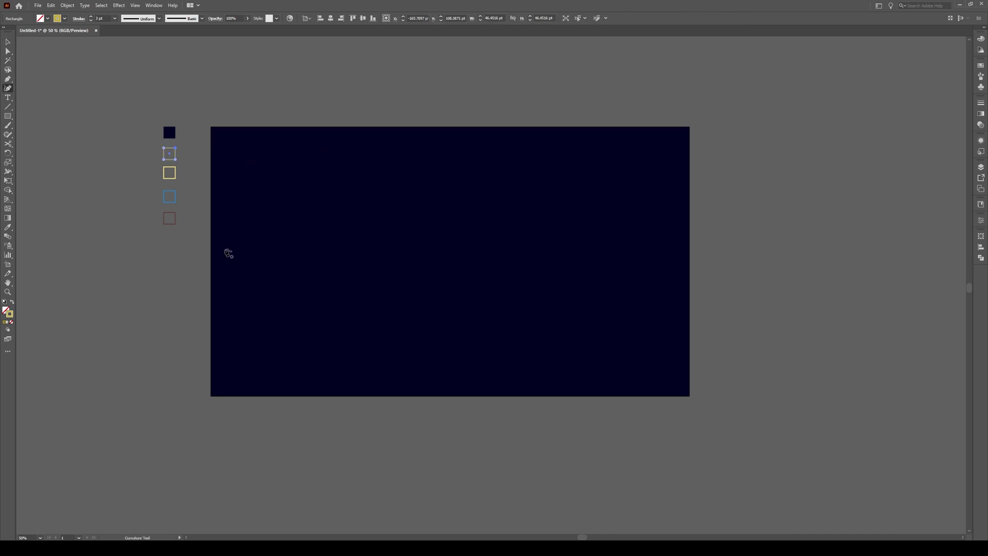
{"action": "left_click", "coordinate": [255, 344]}
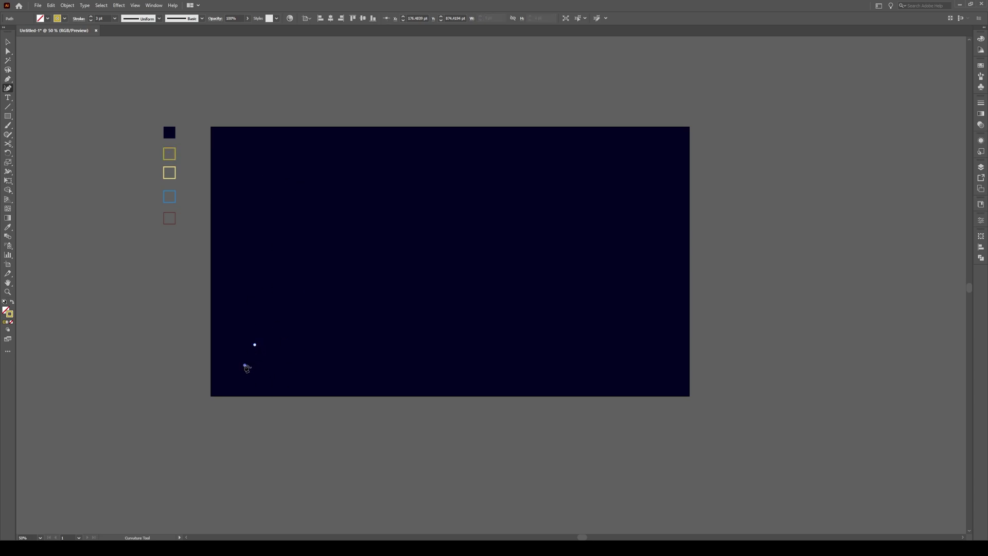
{"action": "left_click", "coordinate": [244, 365]}
{"action": "left_click", "coordinate": [268, 374]}
{"action": "left_click", "coordinate": [298, 366]}
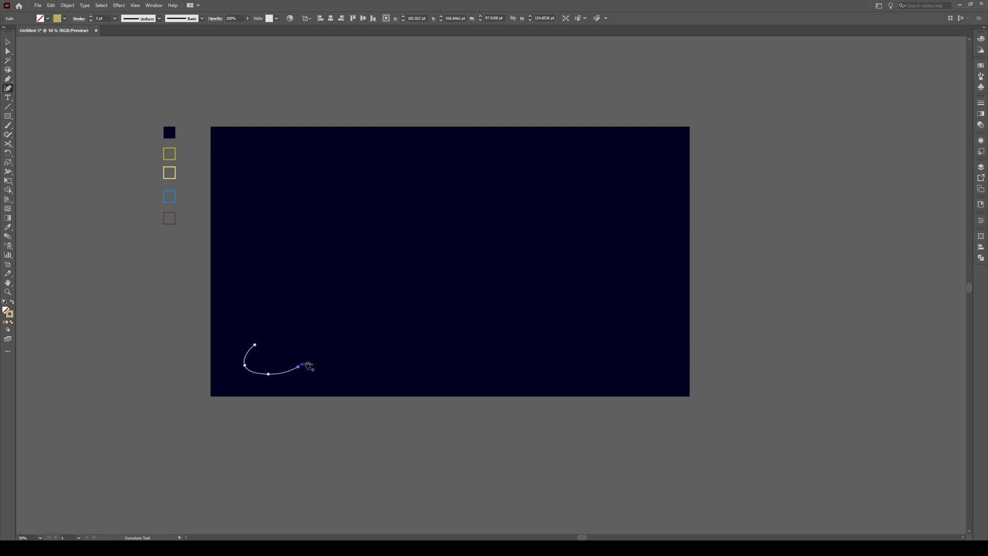
{"action": "left_click", "coordinate": [312, 347]}
{"action": "left_click", "coordinate": [288, 334]}
{"action": "left_click", "coordinate": [275, 350]}
{"action": "left_click", "coordinate": [254, 344]}
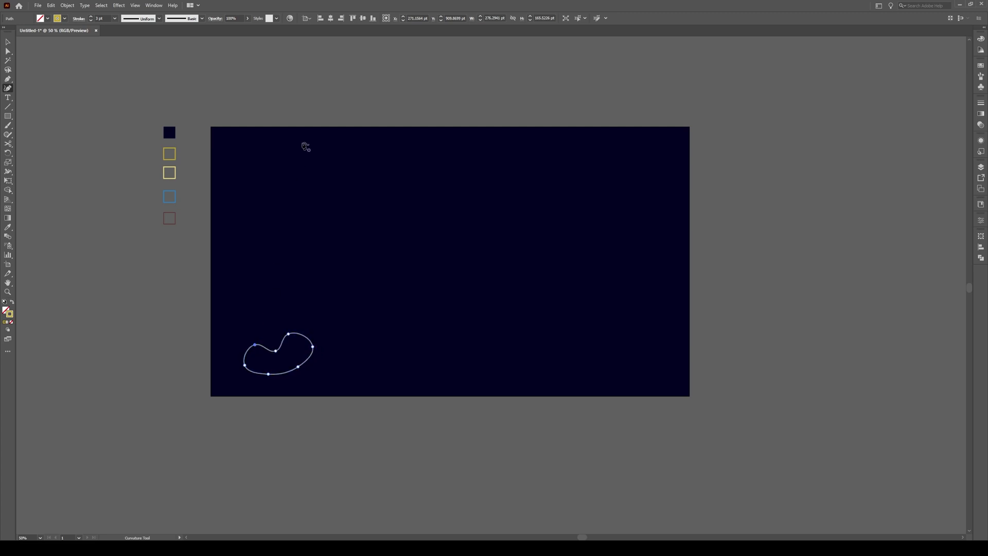
Draw a second closed kidney-shaped contour near the top-left
{"action": "left_click", "coordinate": [256, 137]}
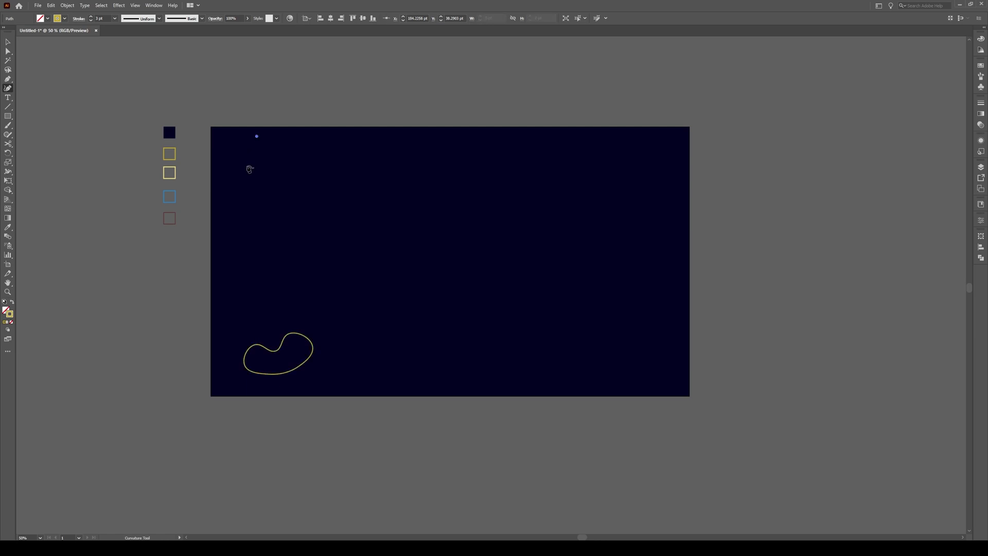
{"action": "left_click", "coordinate": [247, 166]}
{"action": "left_click", "coordinate": [252, 178]}
{"action": "left_click", "coordinate": [263, 188]}
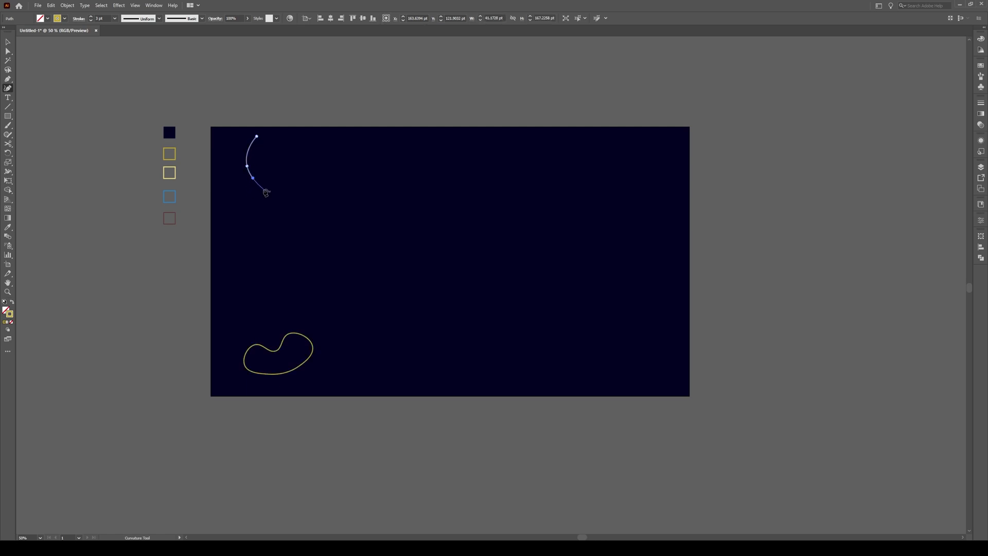
{"action": "left_click", "coordinate": [278, 170]}
{"action": "left_click", "coordinate": [269, 156]}
{"action": "left_click", "coordinate": [284, 138]}
{"action": "left_click", "coordinate": [257, 136]}
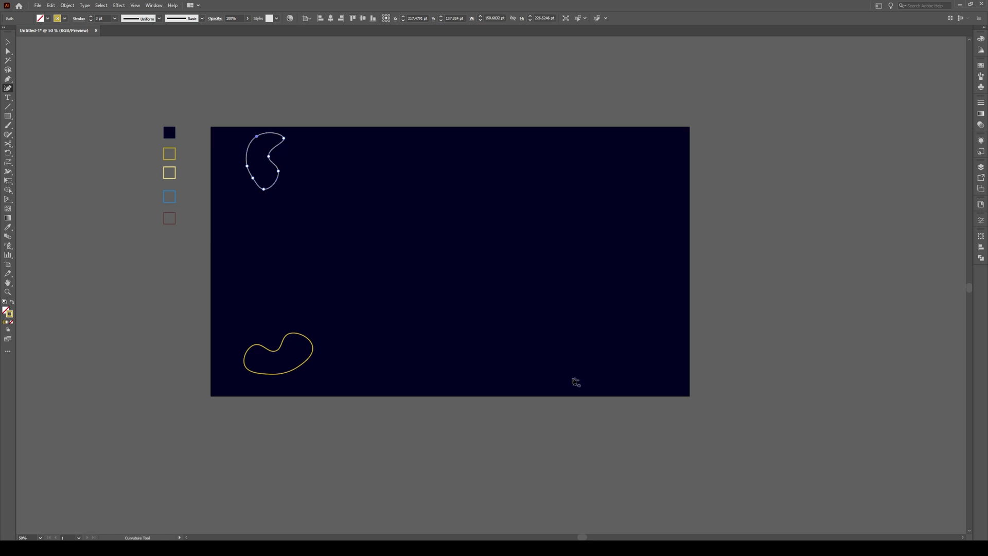
Draw a third closed crescent-like contour at the lower right, then deselect it
{"action": "left_click", "coordinate": [598, 293]}
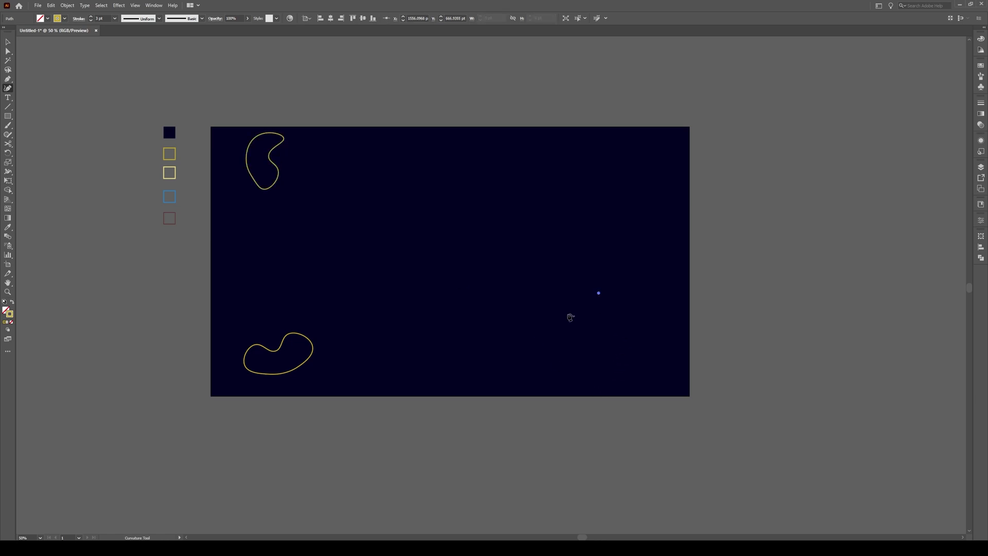
{"action": "left_click", "coordinate": [575, 321]}
{"action": "left_click", "coordinate": [579, 351]}
{"action": "left_click", "coordinate": [598, 368]}
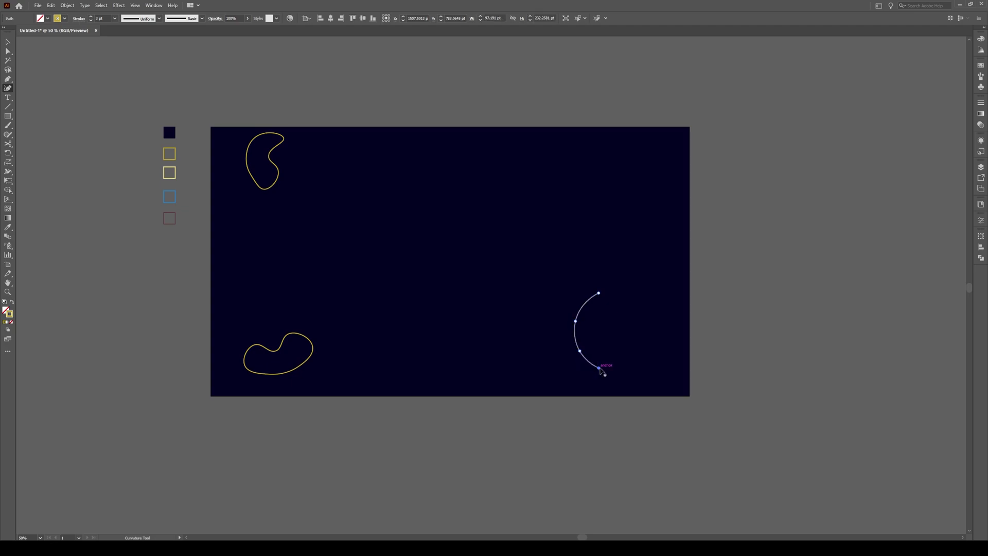
{"action": "left_click", "coordinate": [638, 363]}
{"action": "left_click", "coordinate": [625, 326]}
{"action": "left_click", "coordinate": [638, 300]}
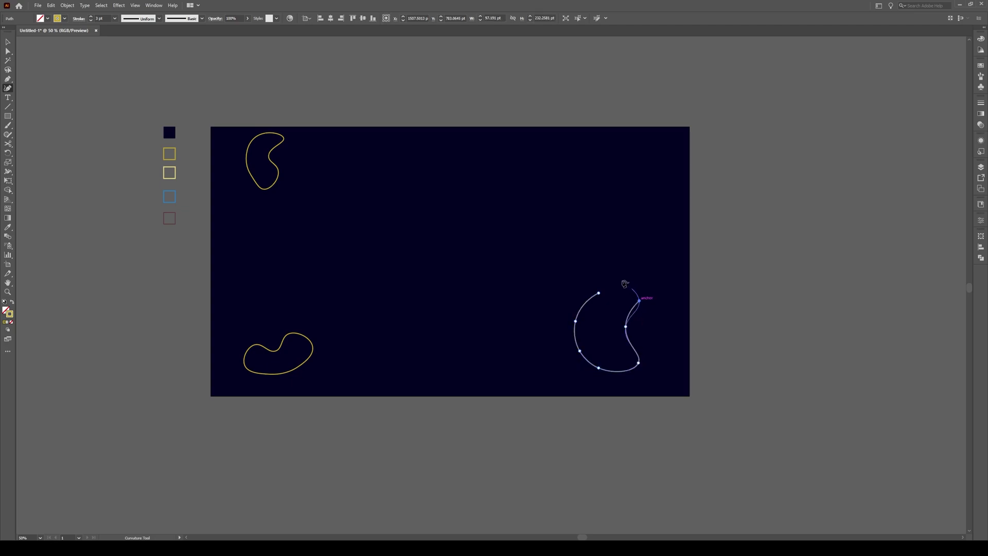
{"action": "left_click", "coordinate": [599, 294]}
{"action": "left_click", "coordinate": [599, 293]}
{"action": "key", "text": "v"}
{"action": "left_click", "coordinate": [575, 245]}
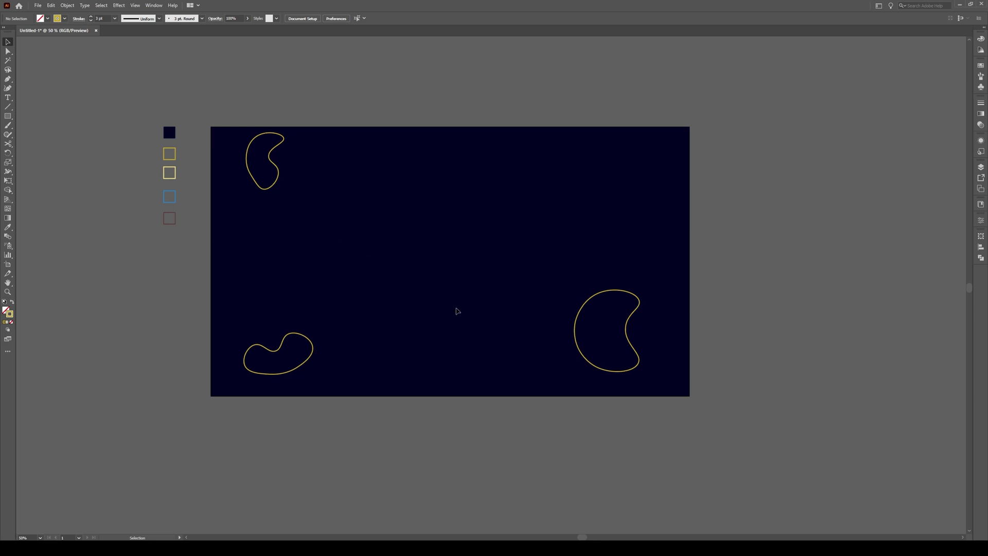
Draw a large closed loop around the bottom-left shape, extending past the artboard
{"action": "left_click", "coordinate": [7, 88]}
{"action": "left_click", "coordinate": [287, 263]}
{"action": "left_click", "coordinate": [349, 275]}
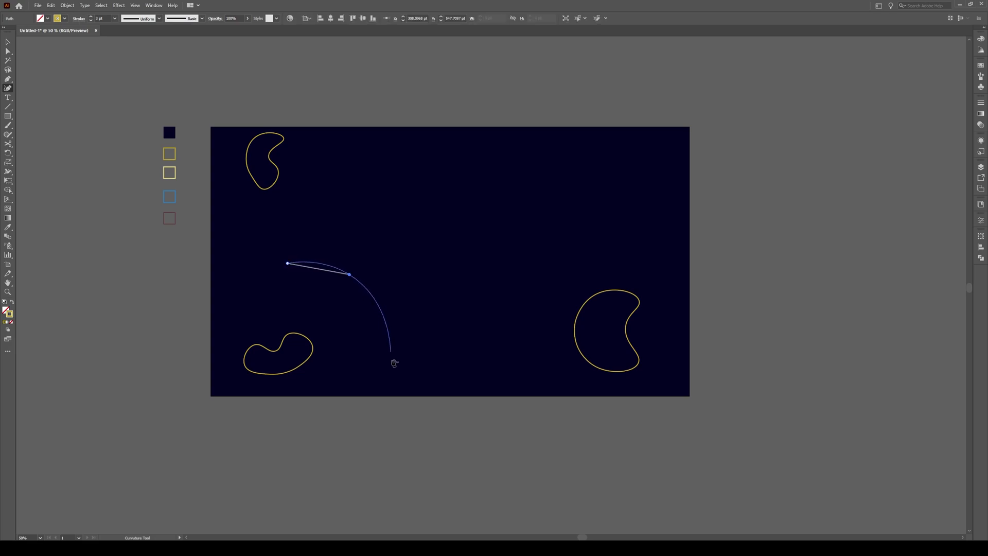
{"action": "left_click", "coordinate": [408, 367]}
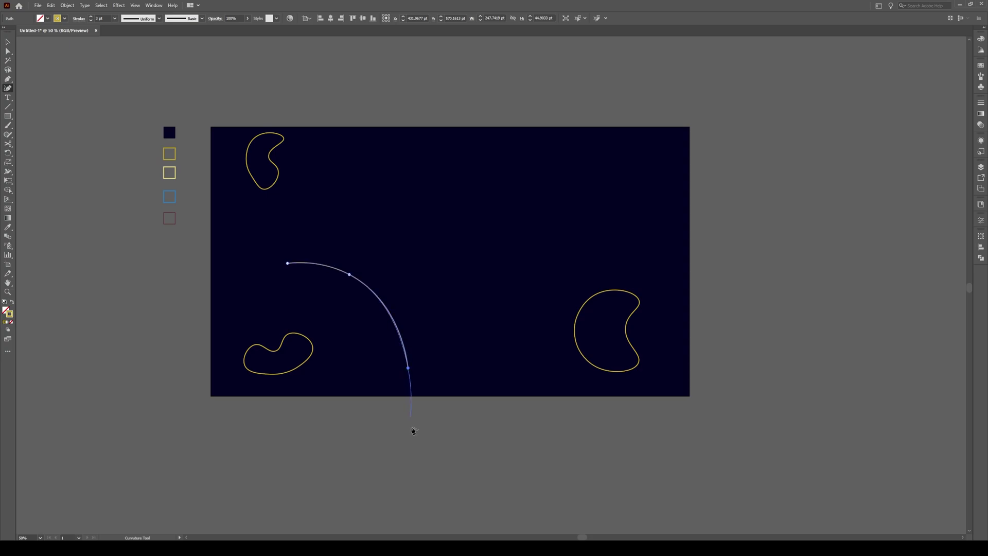
{"action": "left_click", "coordinate": [397, 464]}
{"action": "left_click", "coordinate": [207, 473]}
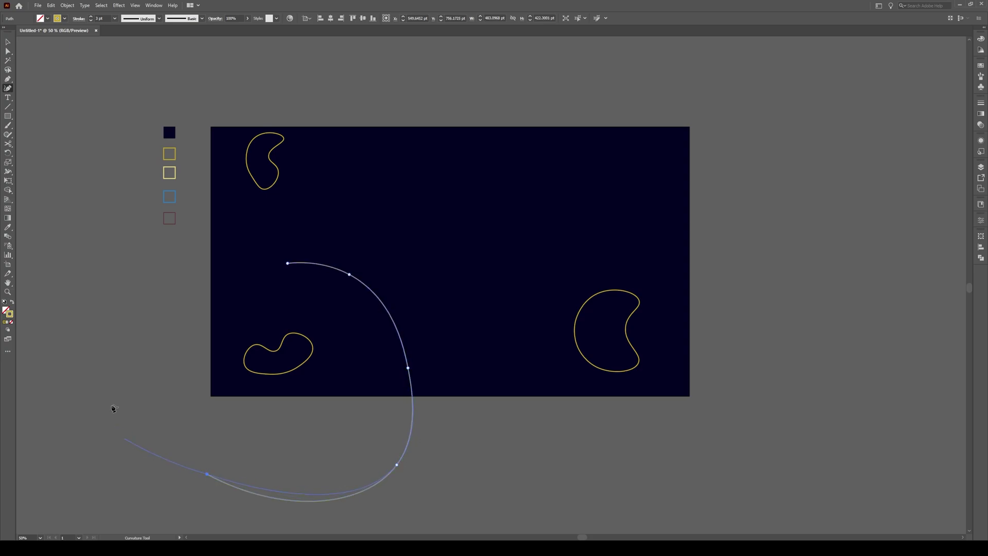
{"action": "left_click", "coordinate": [113, 379]}
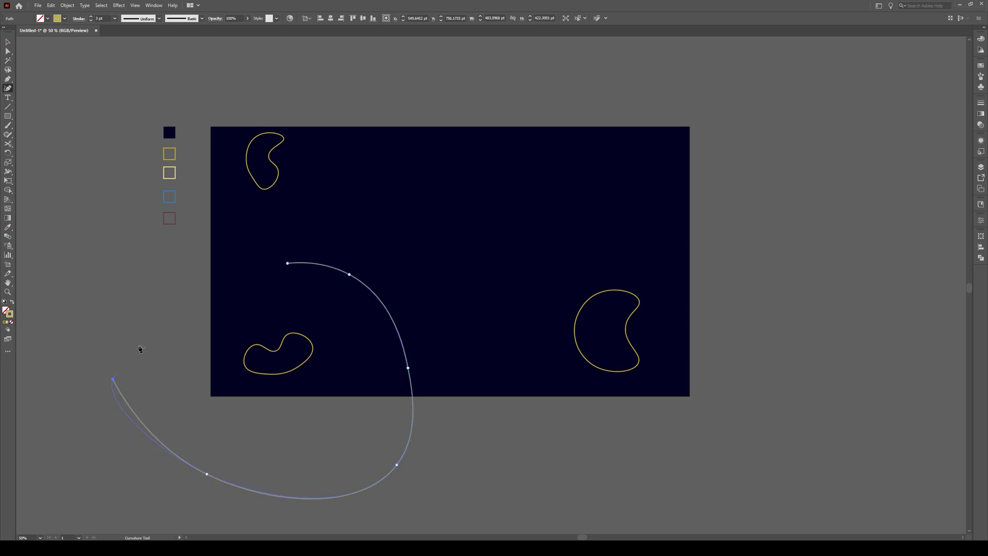
{"action": "left_click", "coordinate": [288, 264]}
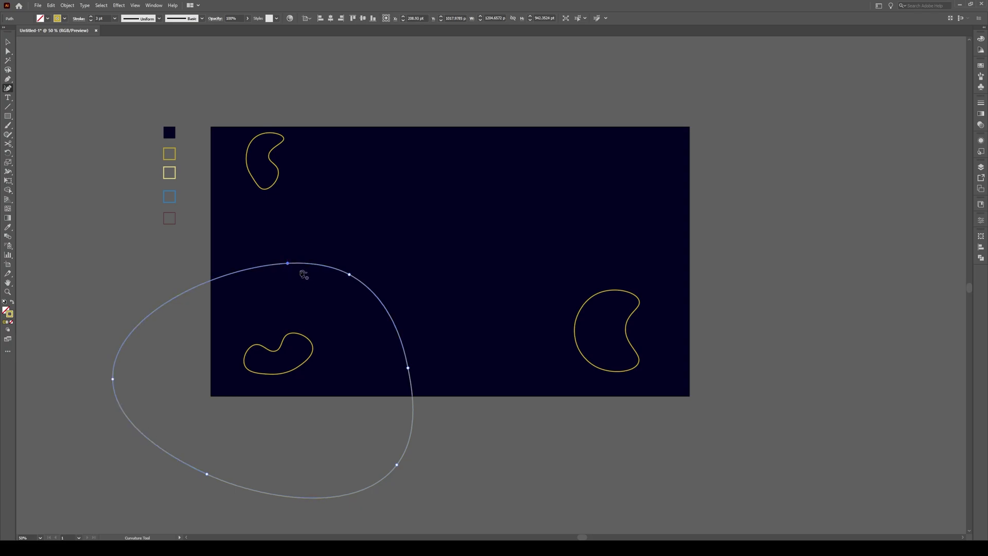
Draw a large closed loop around the top-left shape, spilling above the artboard
{"action": "left_click", "coordinate": [249, 235]}
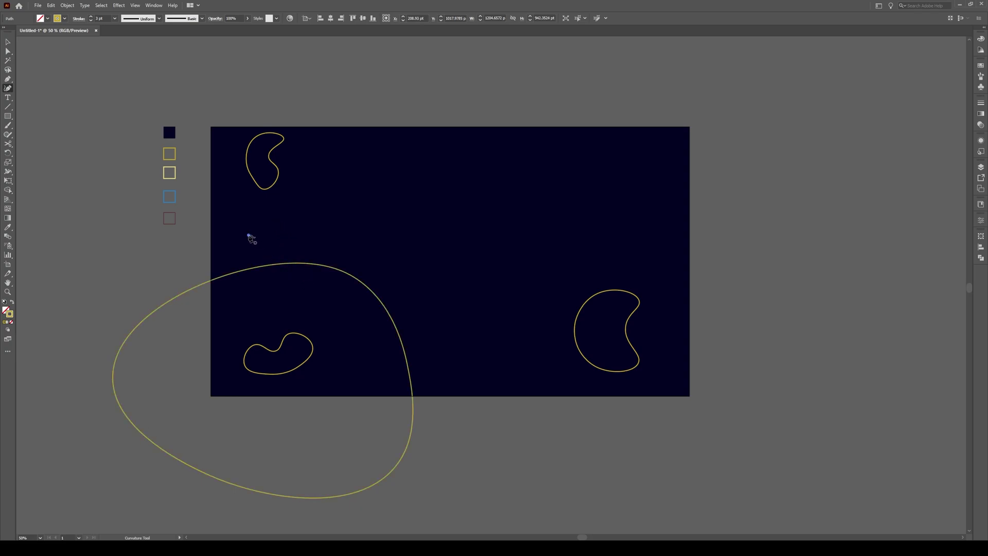
{"action": "left_click", "coordinate": [329, 246]}
{"action": "left_click", "coordinate": [410, 174]}
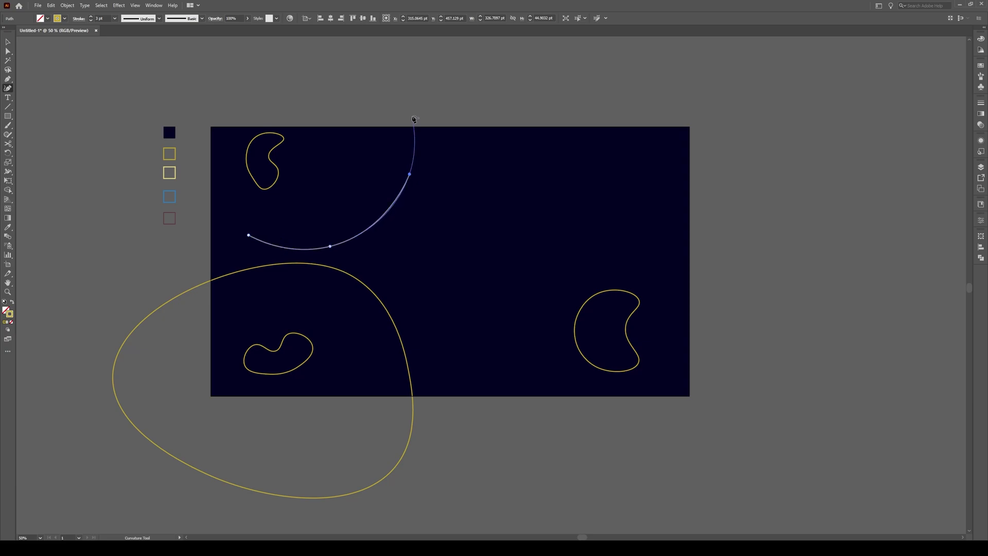
{"action": "left_click", "coordinate": [408, 99]}
{"action": "left_click", "coordinate": [261, 57]}
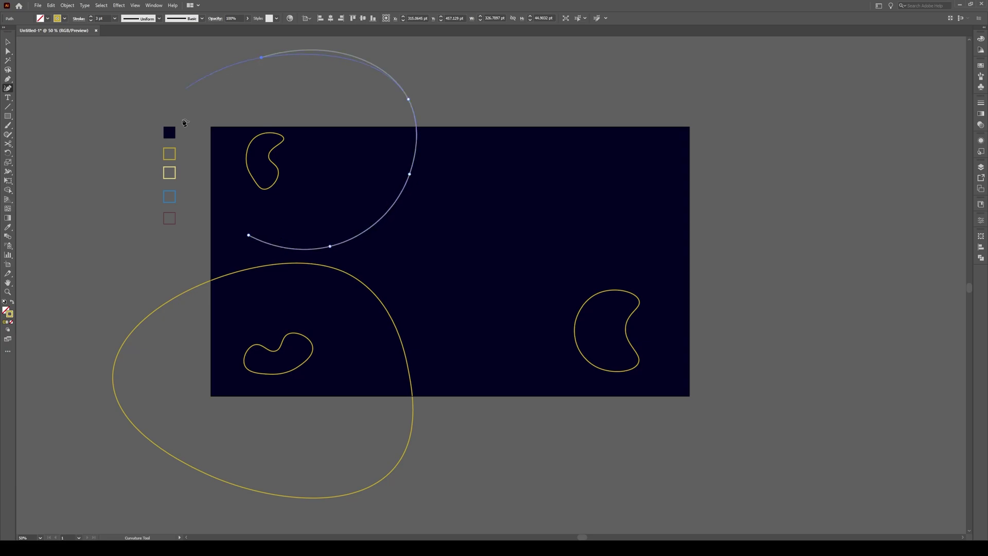
{"action": "left_click", "coordinate": [190, 179]}
{"action": "left_click", "coordinate": [248, 235]}
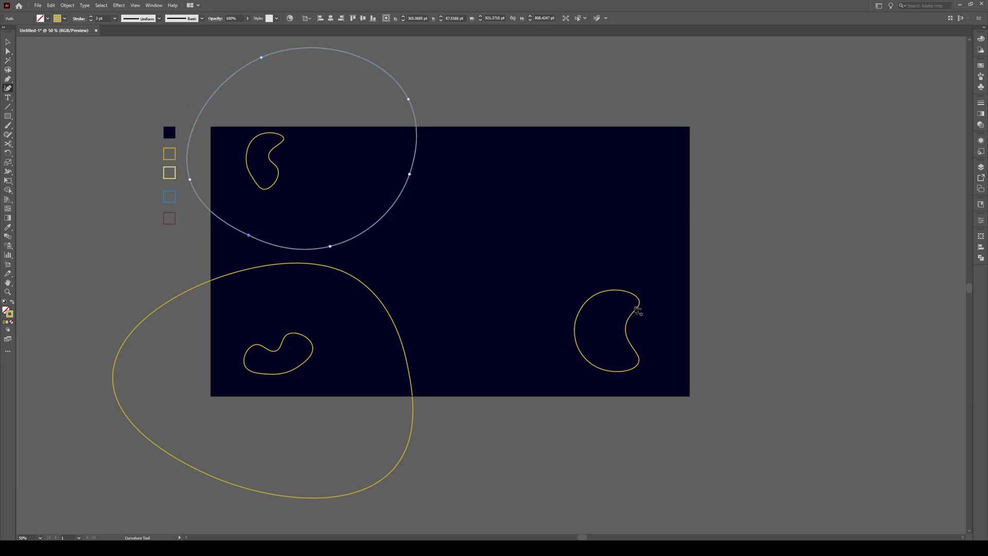
Draw a large closed loop around the lower-right shape, then deselect it
{"action": "left_click", "coordinate": [662, 148]}
{"action": "left_click", "coordinate": [527, 178]}
{"action": "left_click", "coordinate": [474, 300]}
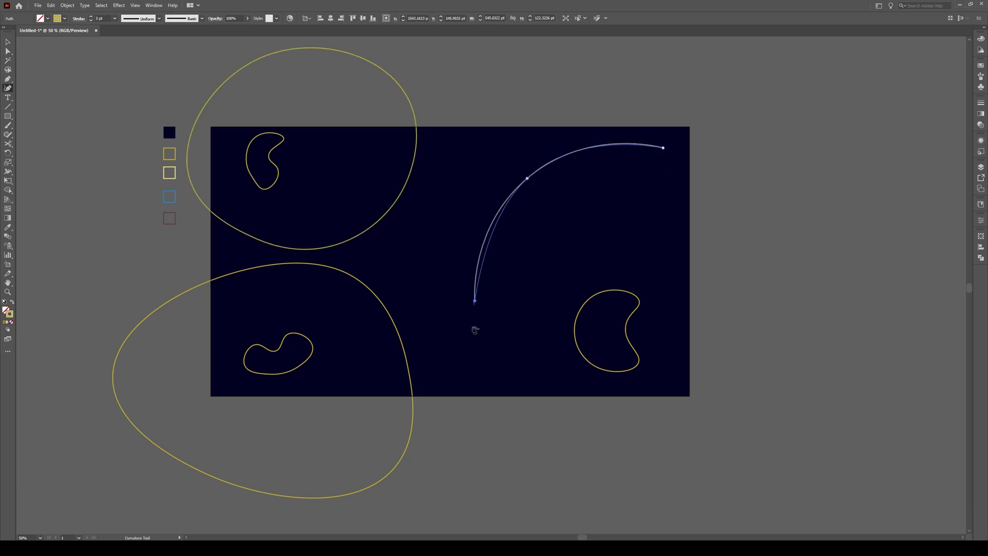
{"action": "left_click", "coordinate": [520, 464]}
{"action": "left_click", "coordinate": [703, 497]}
{"action": "left_click", "coordinate": [799, 336]}
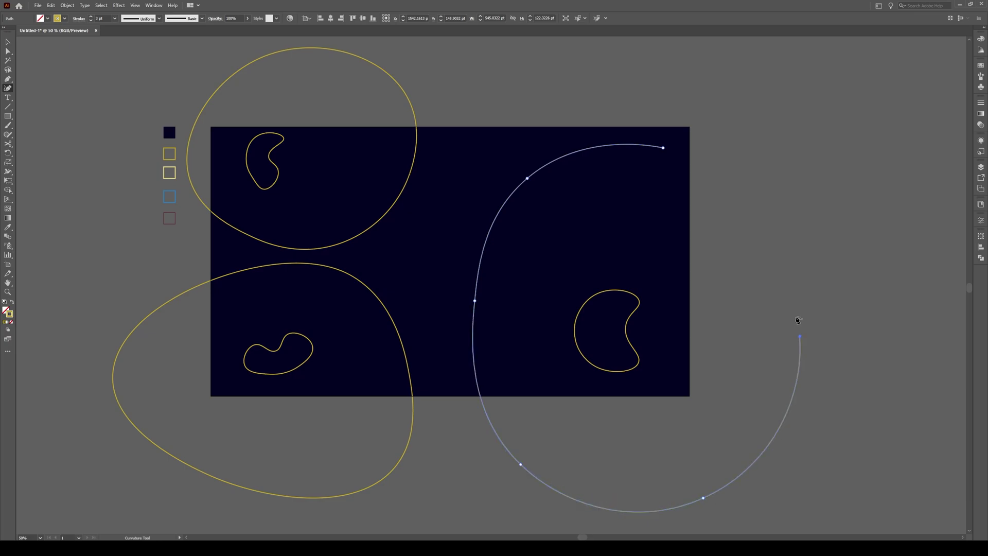
{"action": "left_click", "coordinate": [663, 149]}
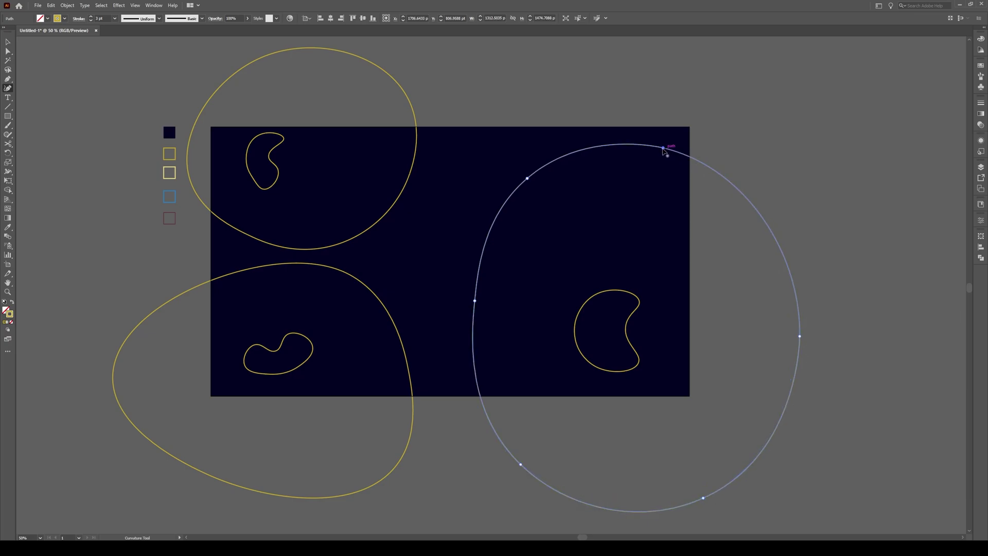
{"action": "key", "text": "v"}
{"action": "left_click", "coordinate": [560, 176]}
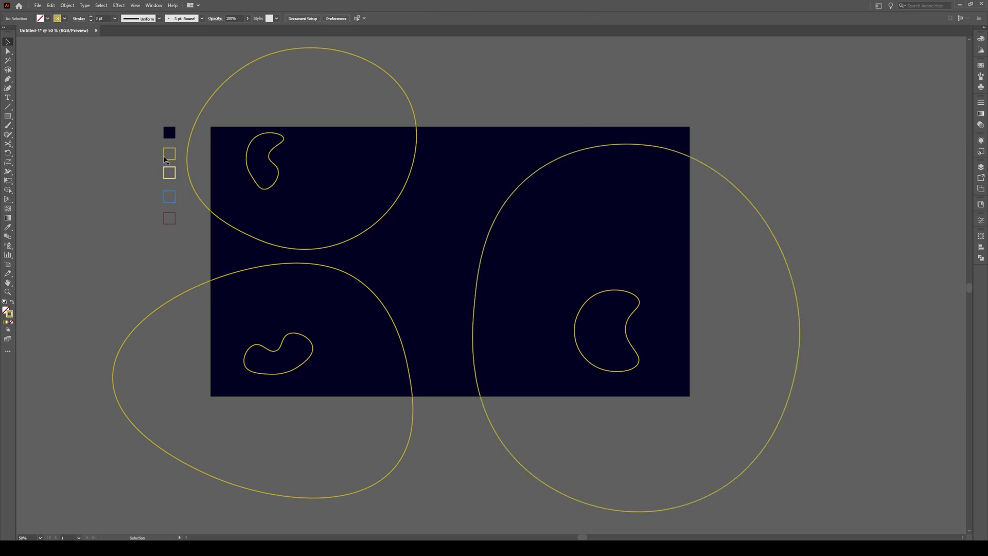
In Blend Options, keep Spacing on Specified Steps with 20 steps and confirm
{"action": "left_click", "coordinate": [68, 6]}
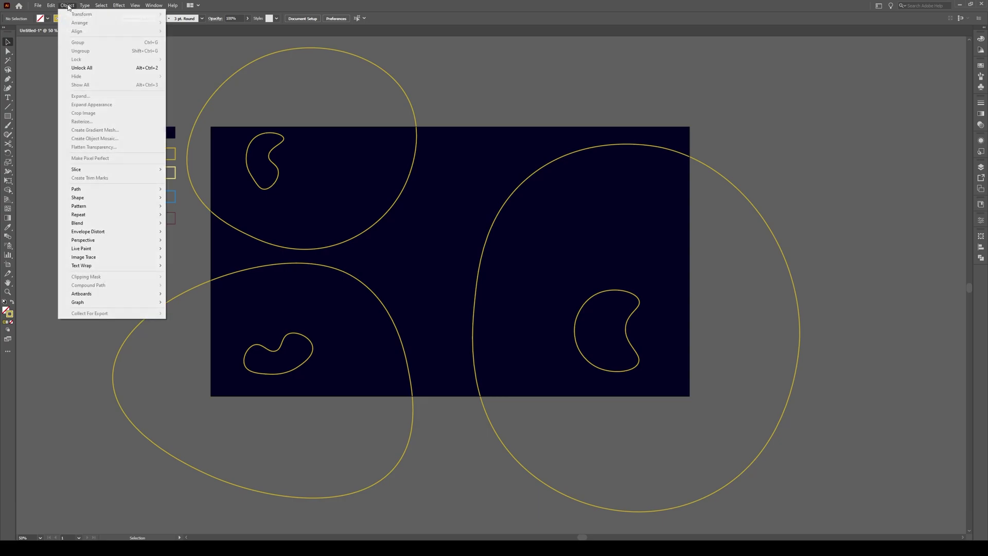
{"action": "mouse_move", "coordinate": [102, 223]}
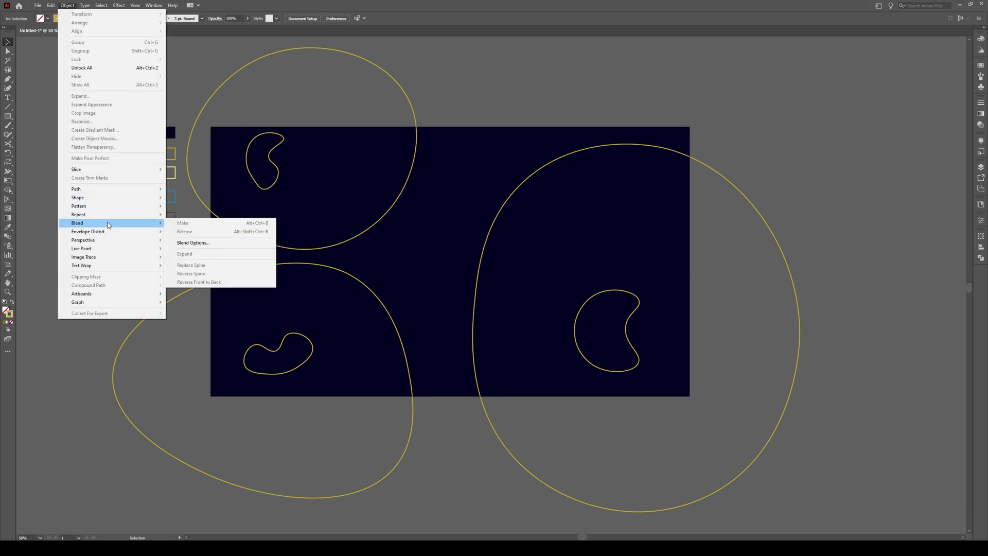
{"action": "left_click", "coordinate": [200, 243]}
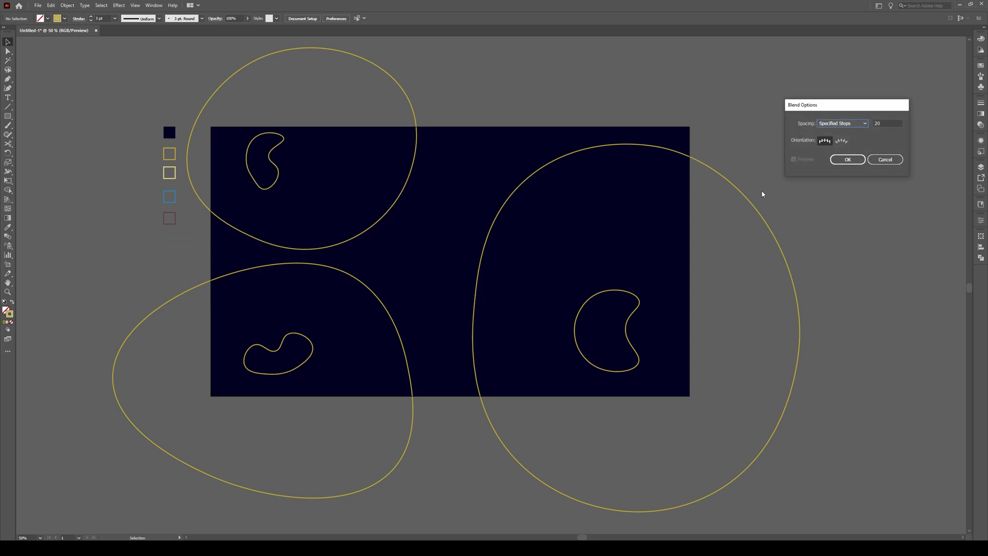
{"action": "left_click", "coordinate": [846, 125]}
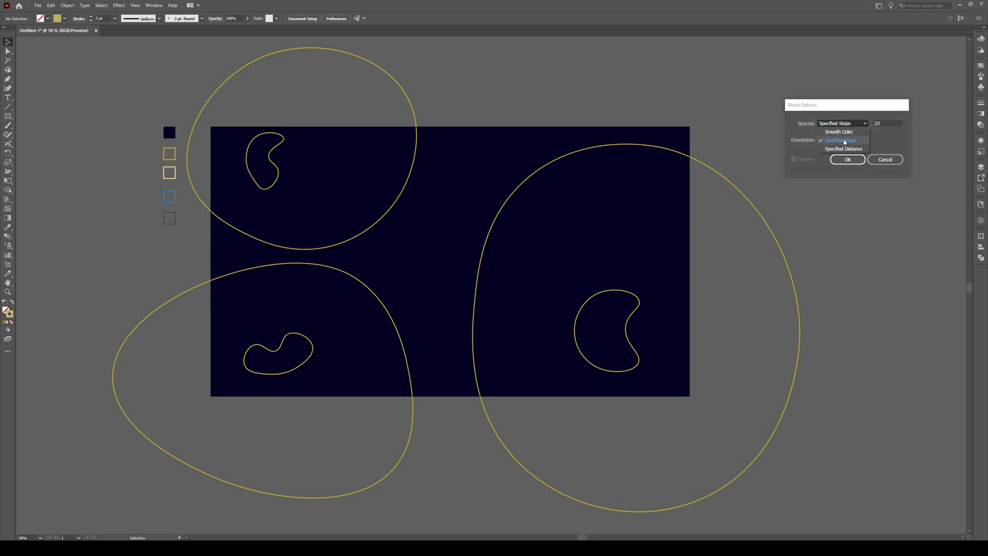
{"action": "left_click", "coordinate": [844, 141]}
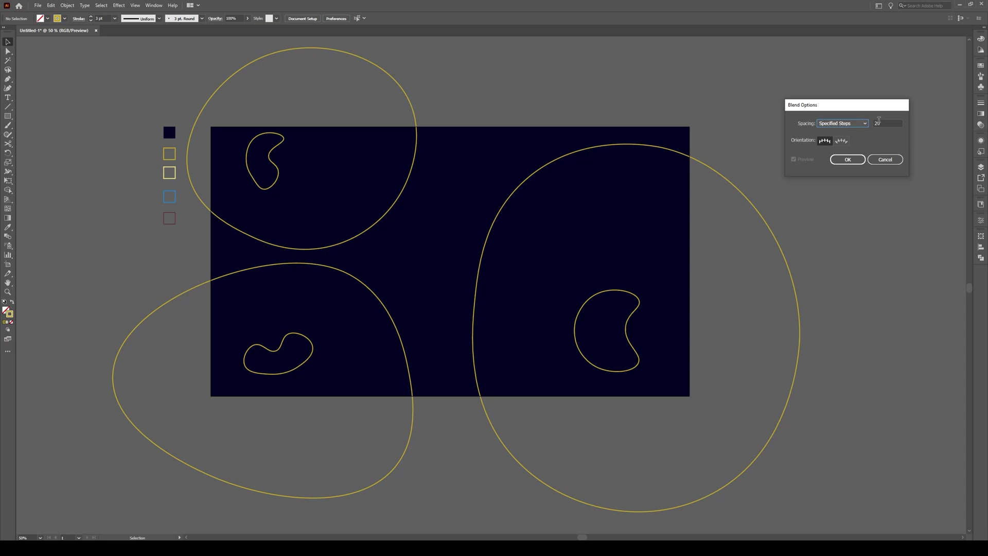
{"action": "left_click", "coordinate": [847, 159]}
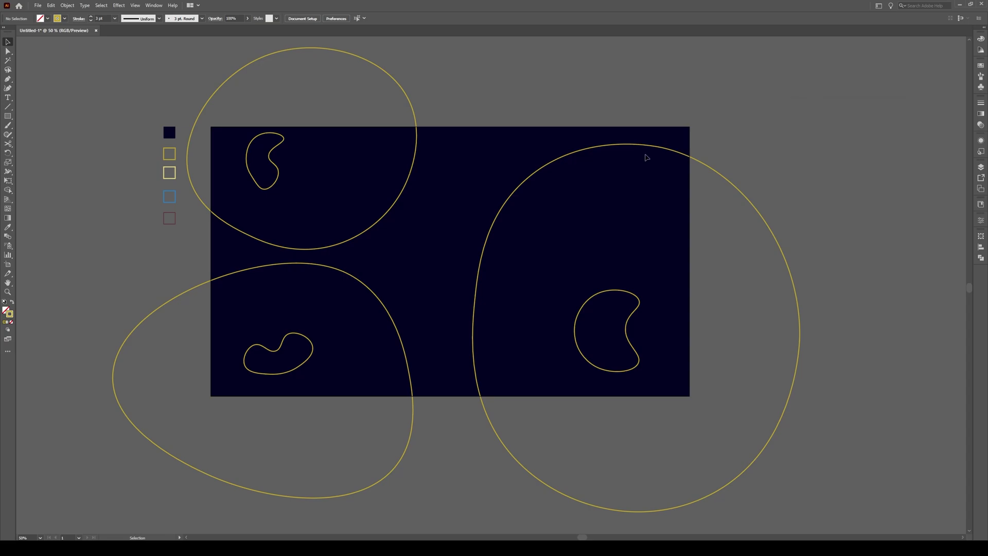
Blend the top-left loop and kidney shape into concentric contours
{"action": "left_click_drag", "start_coordinate": [280, 154], "coordinate": [266, 159]}
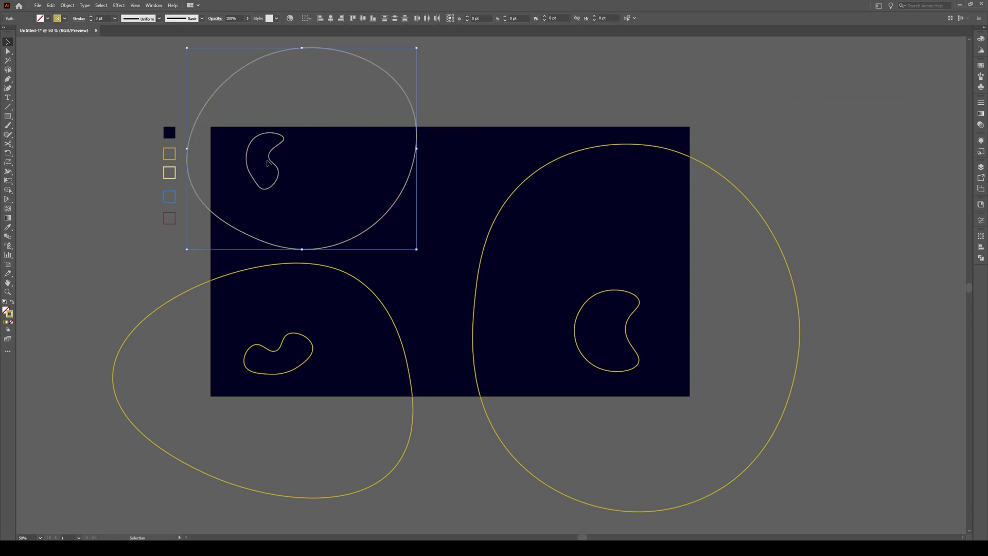
{"action": "left_click", "coordinate": [69, 5]}
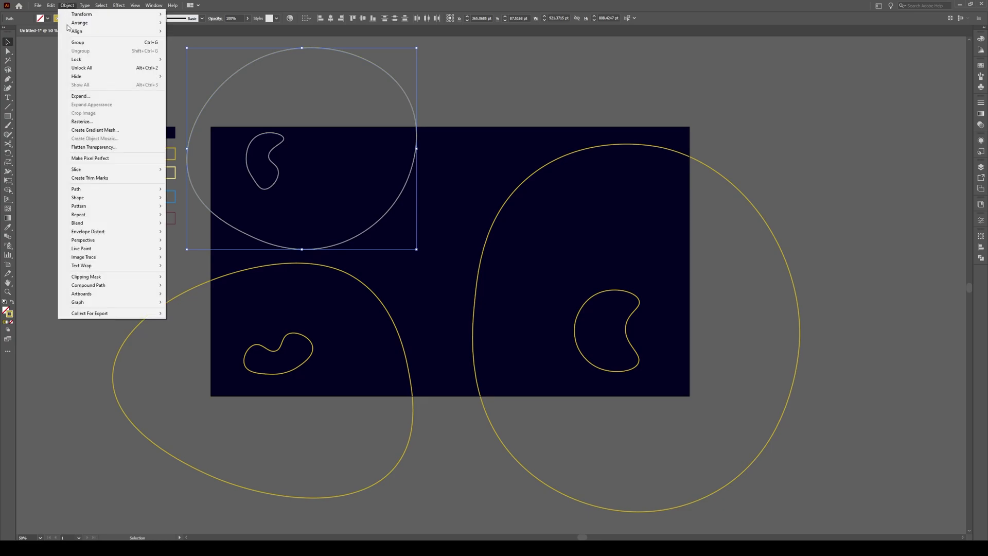
{"action": "mouse_move", "coordinate": [97, 222]}
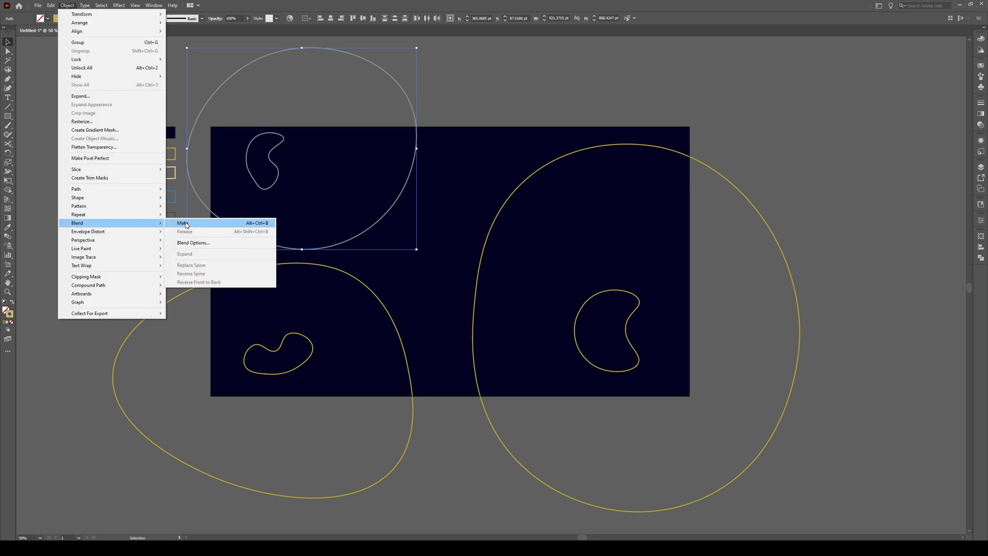
{"action": "left_click", "coordinate": [186, 225]}
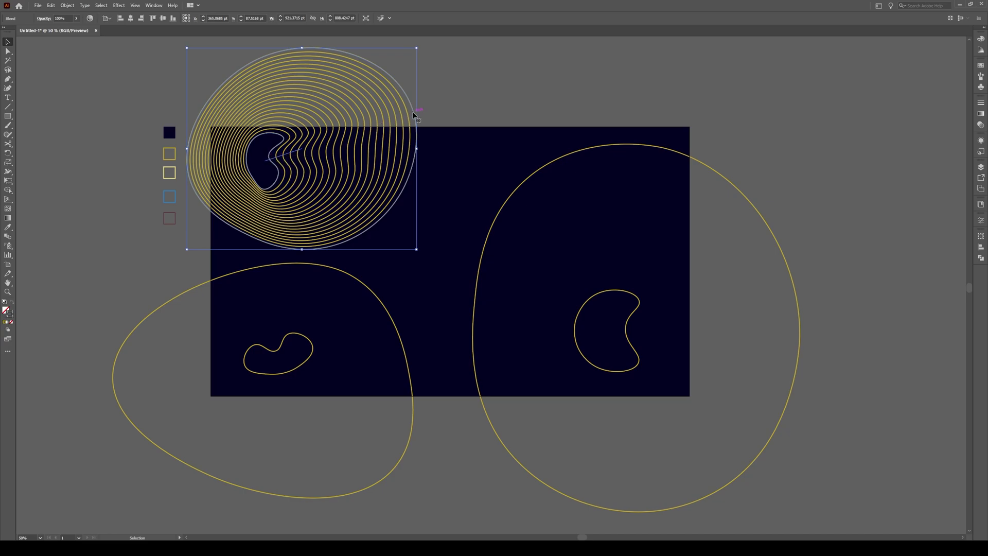
{"action": "left_click", "coordinate": [409, 294]}
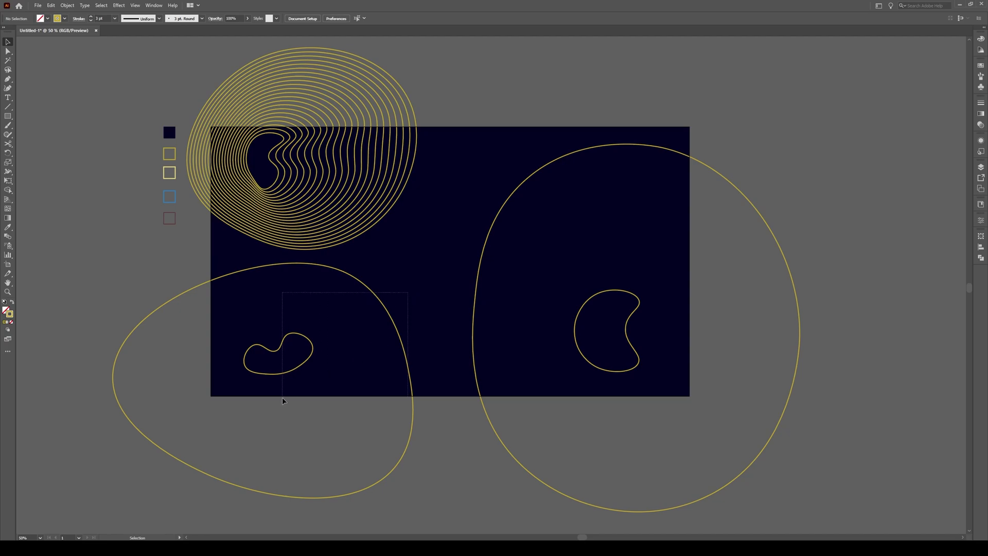
Blend the lower-left loop and its inner blob
{"action": "left_click_drag", "start_coordinate": [283, 400], "coordinate": [280, 396]}
{"action": "left_click", "coordinate": [69, 7]}
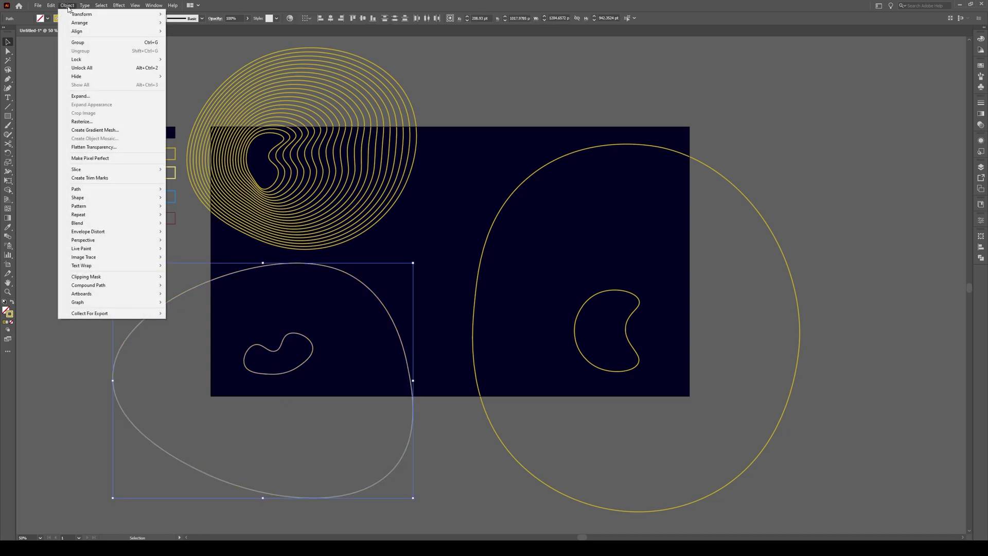
{"action": "mouse_move", "coordinate": [98, 223]}
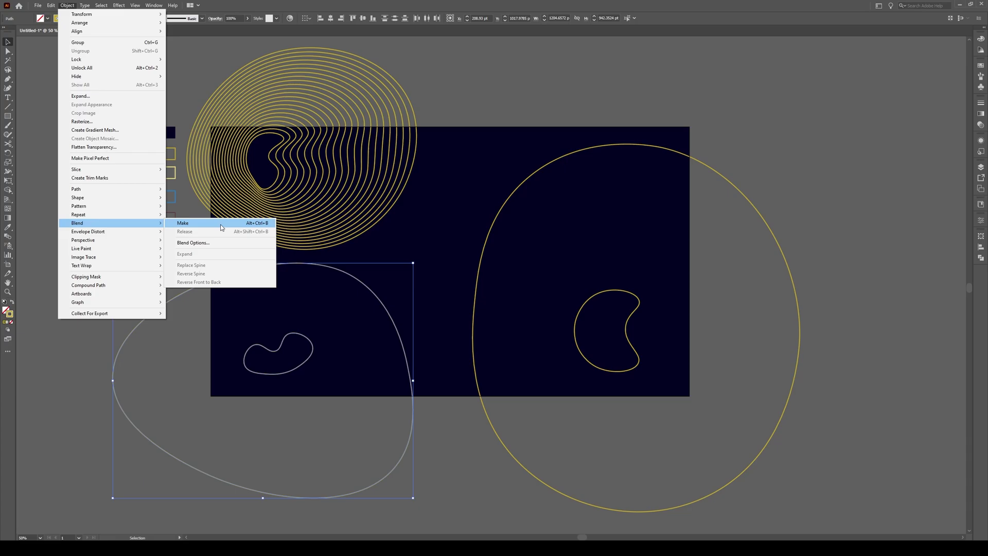
{"action": "left_click", "coordinate": [185, 223]}
{"action": "left_click", "coordinate": [745, 161]}
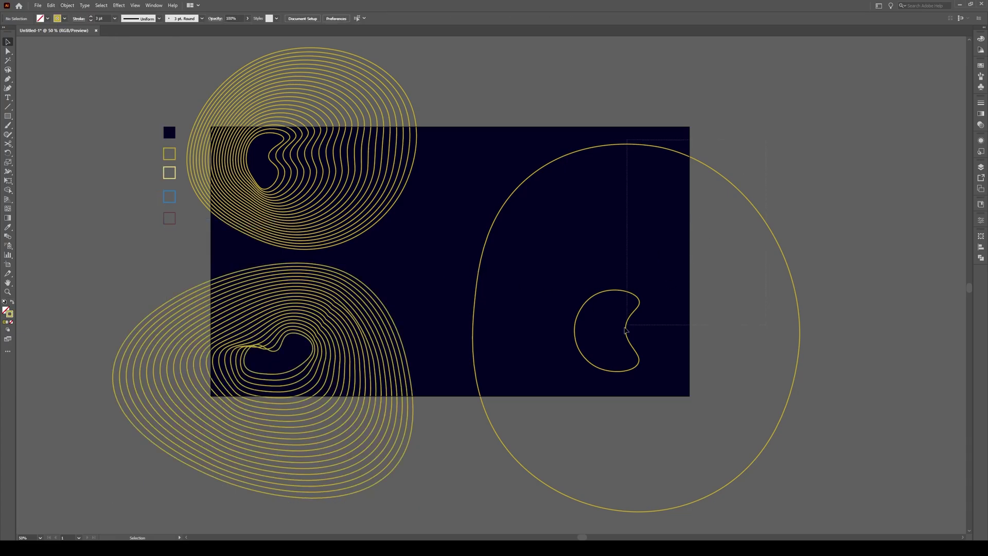
Blend the right loop and crescent shape
{"action": "left_click", "coordinate": [587, 337]}
{"action": "left_click", "coordinate": [70, 6]}
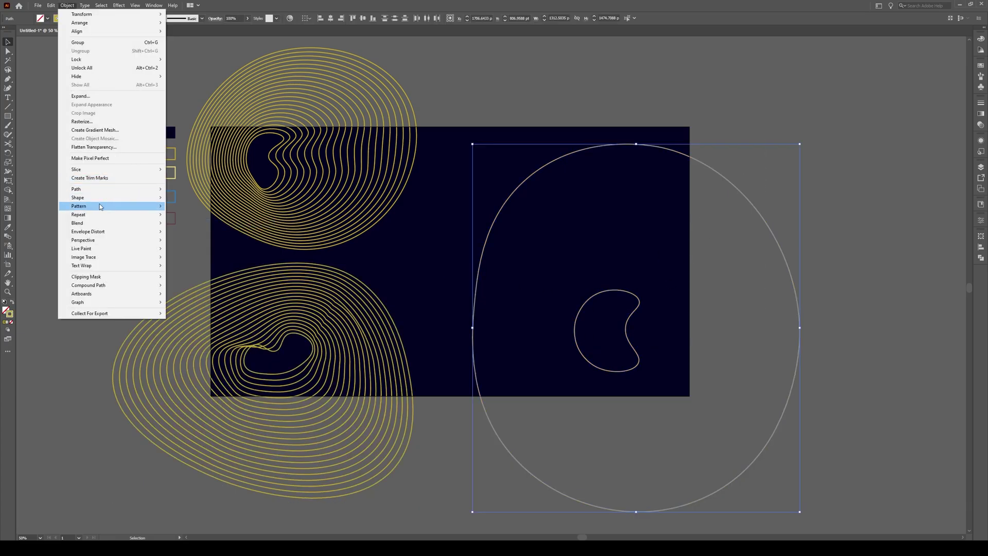
{"action": "mouse_move", "coordinate": [95, 223]}
{"action": "left_click", "coordinate": [205, 228]}
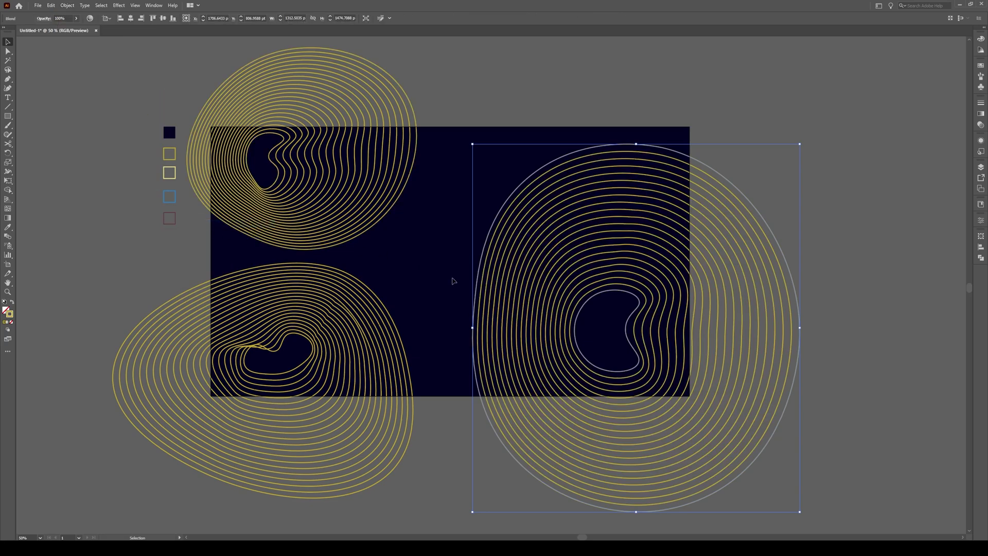
{"action": "left_click", "coordinate": [426, 282]}
Enlarge the right contour blend up and to the right by its corner handle
{"action": "left_click", "coordinate": [603, 436]}
{"action": "left_click_drag", "start_coordinate": [800, 144], "coordinate": [860, 106]}
{"action": "left_click", "coordinate": [860, 123]}
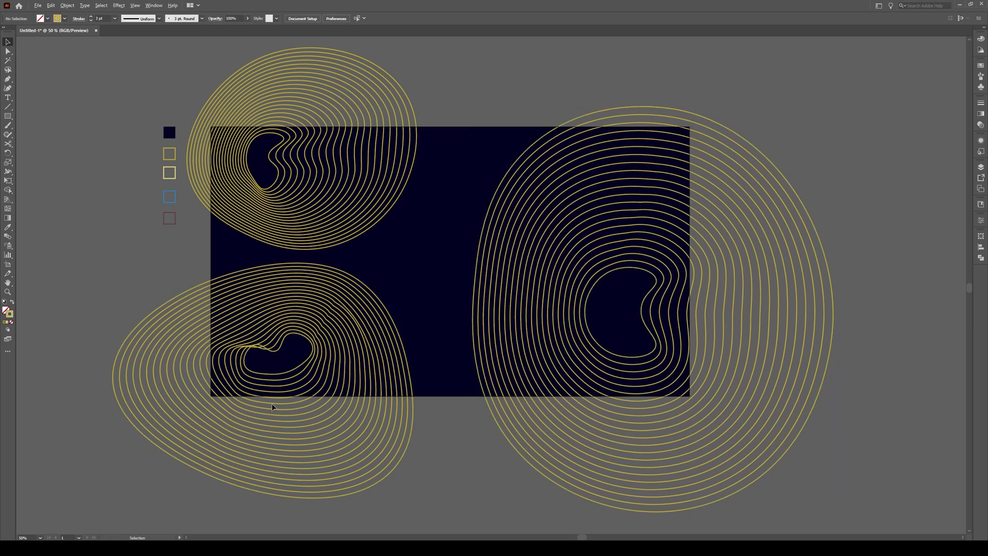
Zoom in, isolate the lower-left blend and select its inner path
{"action": "scroll", "coordinate": [273, 387], "scroll_direction": "up", "scroll_amount": 1, "text": "alt"}
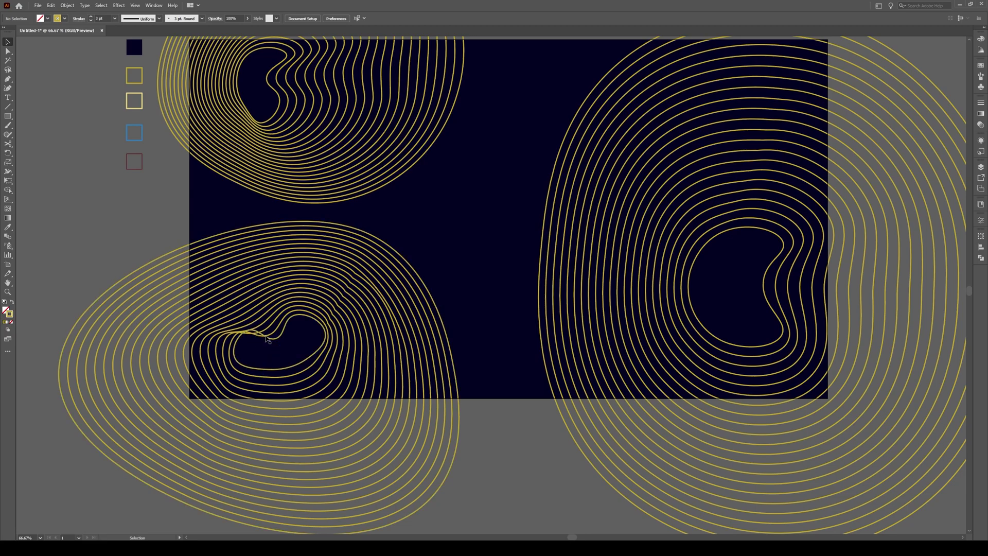
{"action": "scroll", "coordinate": [311, 320], "scroll_direction": "up", "scroll_amount": 2}
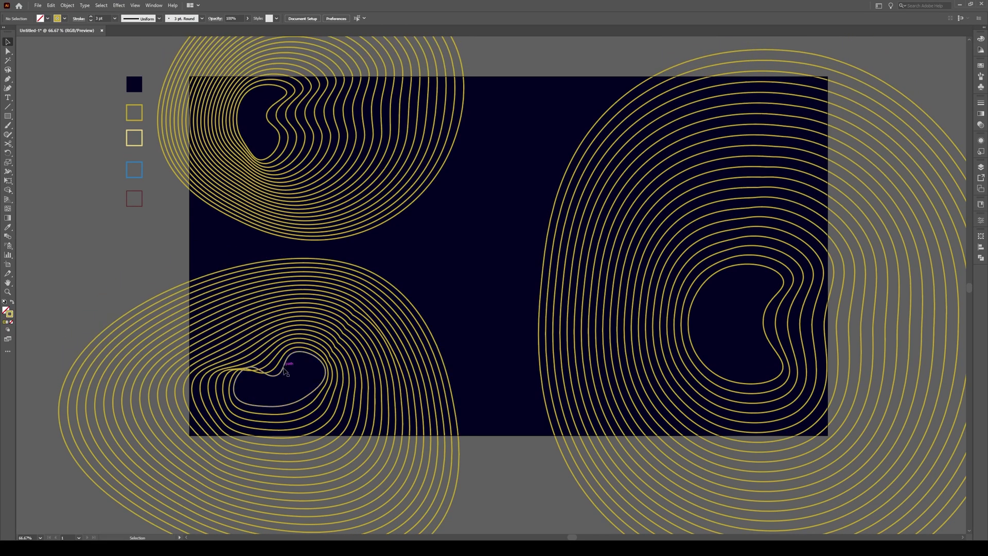
{"action": "scroll", "coordinate": [253, 424], "scroll_direction": "up", "scroll_amount": 1}
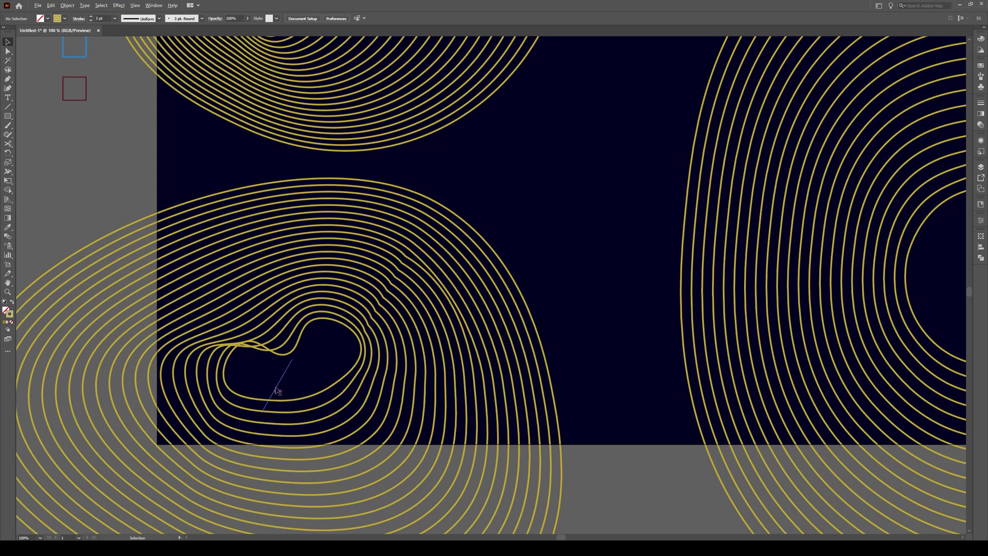
{"action": "left_click", "coordinate": [294, 354]}
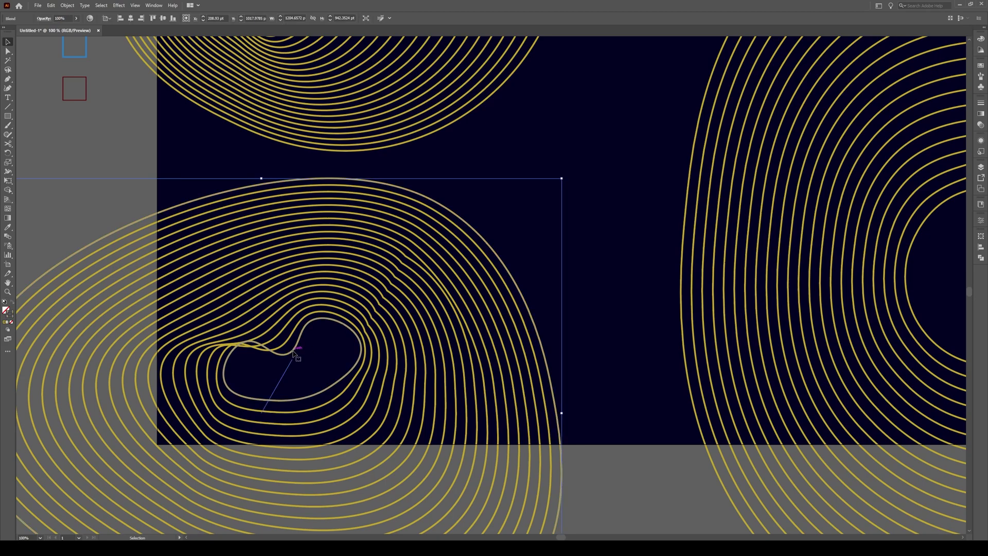
{"action": "double_click", "coordinate": [294, 354]}
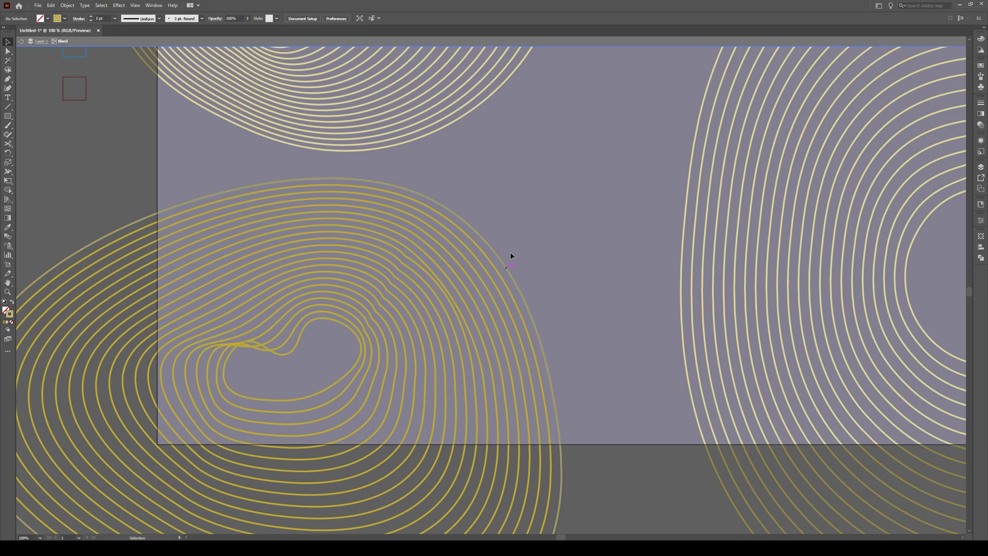
{"action": "left_click", "coordinate": [290, 354]}
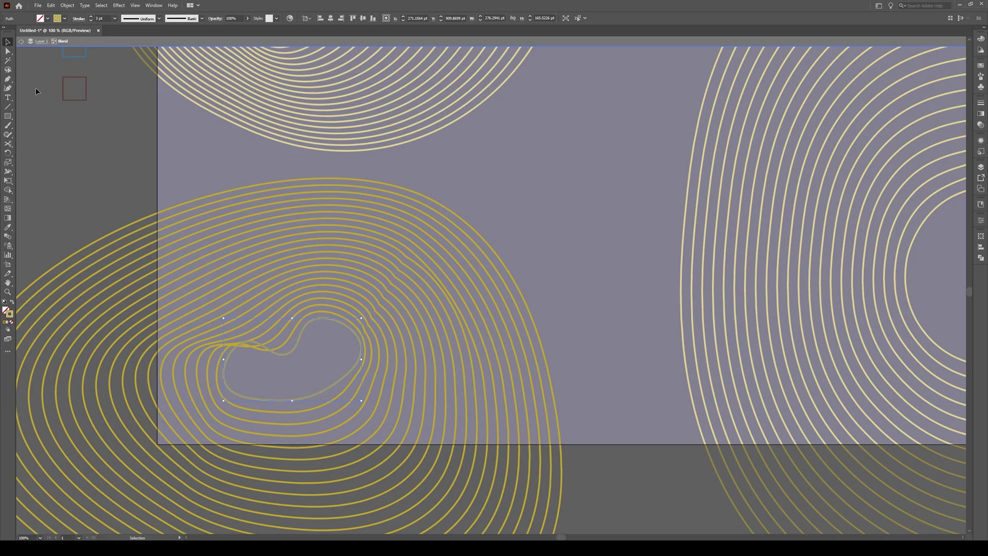
Reshape the inner path with the Curvature tool into a rounder, notched irregular blob
{"action": "left_click", "coordinate": [7, 89]}
{"action": "left_click_drag", "start_coordinate": [283, 359], "coordinate": [240, 321]}
{"action": "mouse_move", "coordinate": [360, 347]}
{"action": "left_mouse_down"}
{"action": "mouse_move", "coordinate": [349, 354]}
{"action": "mouse_move", "coordinate": [381, 344]}
{"action": "mouse_move", "coordinate": [363, 341]}
{"action": "left_mouse_up"}
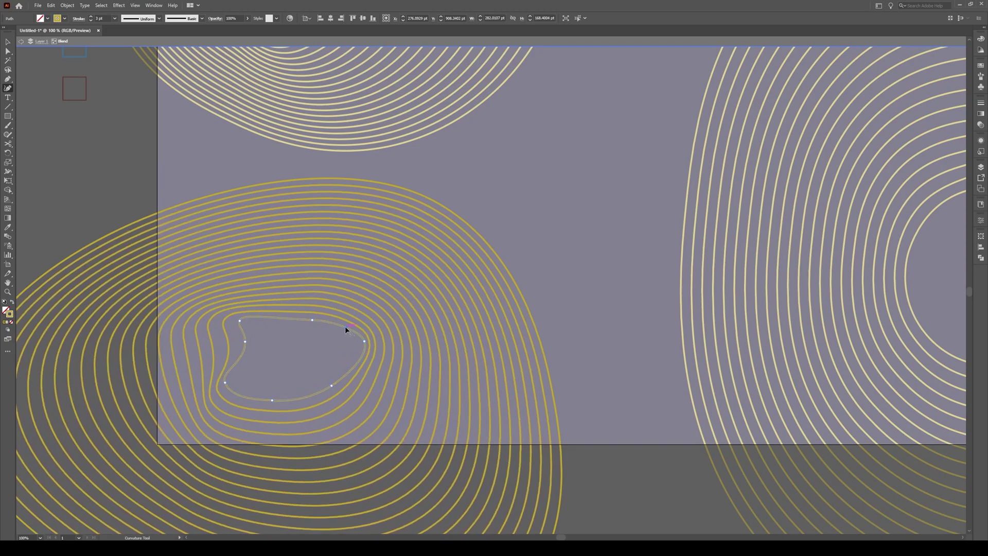
{"action": "left_click_drag", "start_coordinate": [344, 326], "coordinate": [302, 327]}
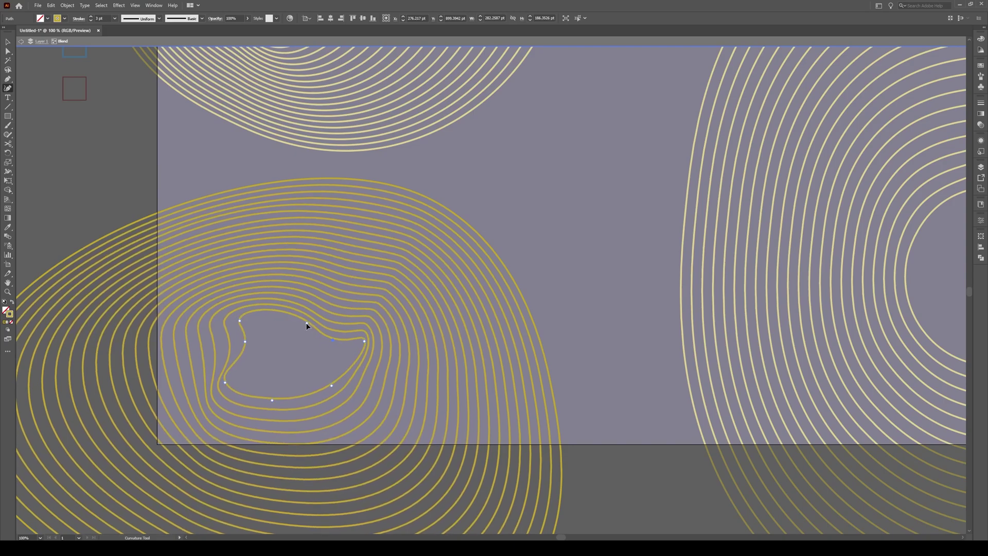
{"action": "mouse_move", "coordinate": [329, 387]}
{"action": "left_mouse_down"}
{"action": "mouse_move", "coordinate": [316, 374]}
{"action": "mouse_move", "coordinate": [332, 381]}
{"action": "left_mouse_up"}
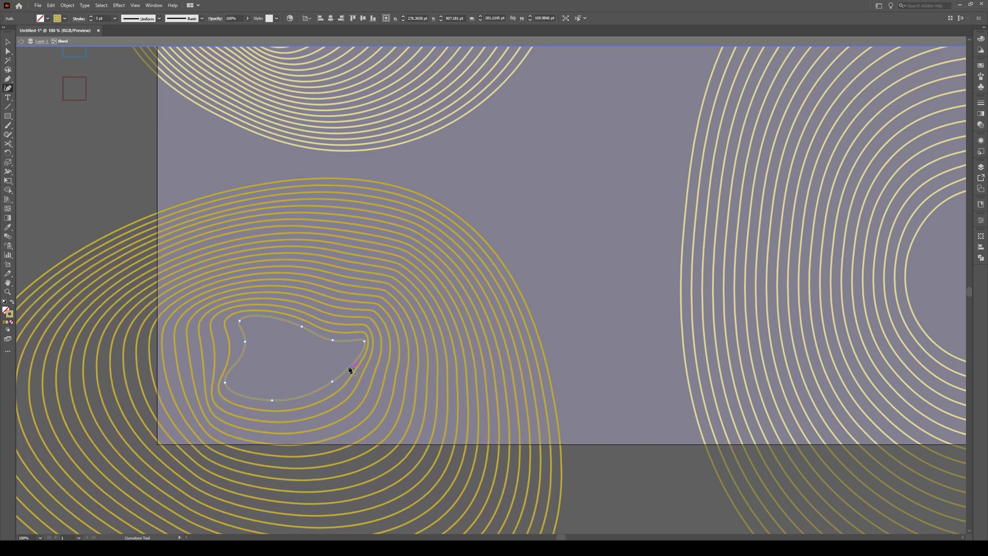
{"action": "left_click_drag", "start_coordinate": [350, 369], "coordinate": [372, 359]}
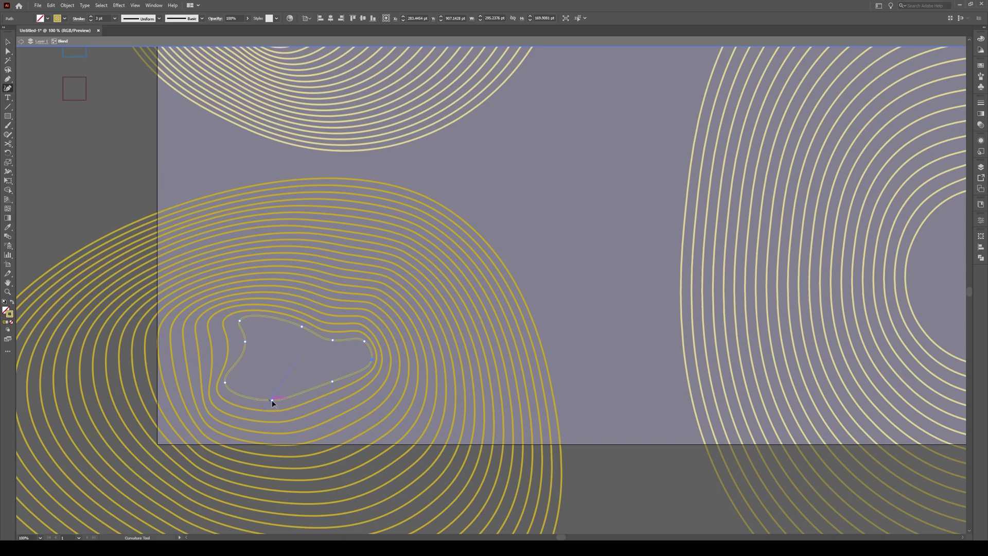
Exit isolation, zoom out, and scale down the lower-left blend's innermost contour
{"action": "key", "text": "v"}
{"action": "double_click", "coordinate": [563, 233]}
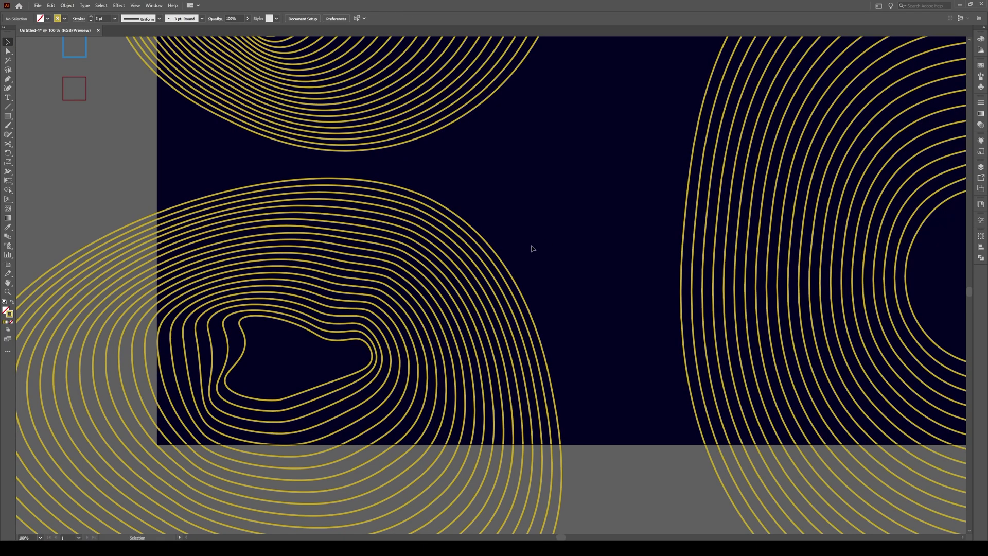
{"action": "key", "text": "ctrl+minus"}
{"action": "key", "text": "ctrl+minus"}
{"action": "scroll", "coordinate": [365, 291], "scroll_direction": "up", "scroll_amount": 1}
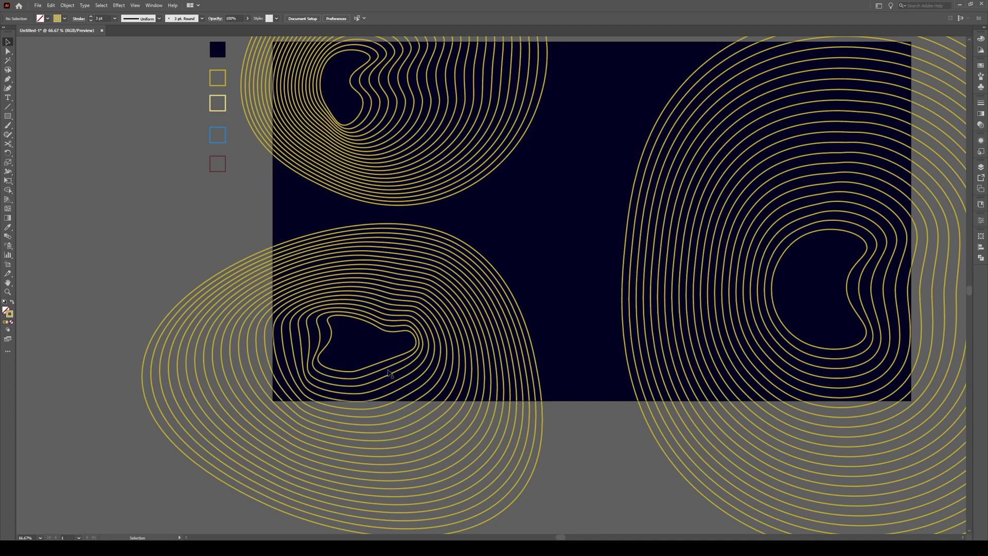
{"action": "left_click", "coordinate": [388, 363]}
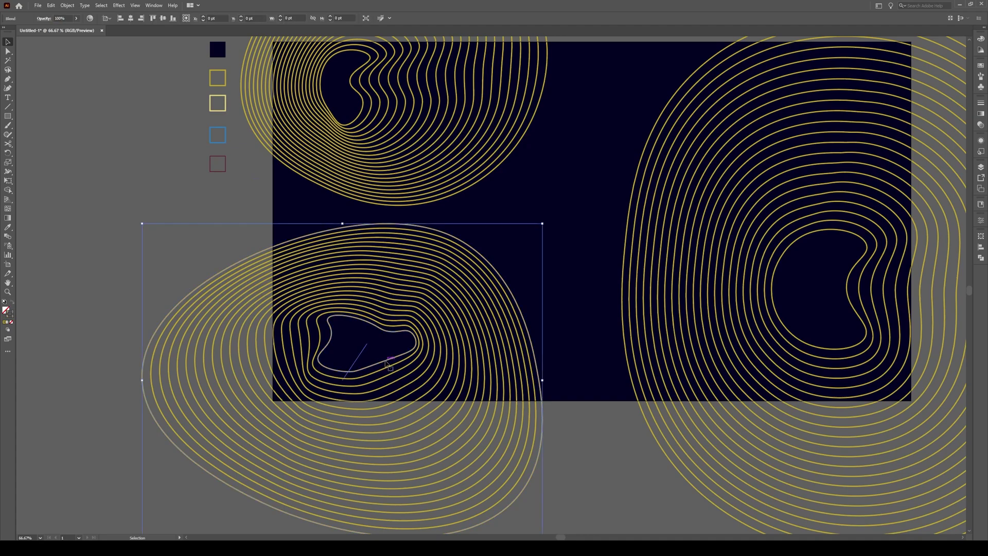
{"action": "double_click", "coordinate": [387, 362]}
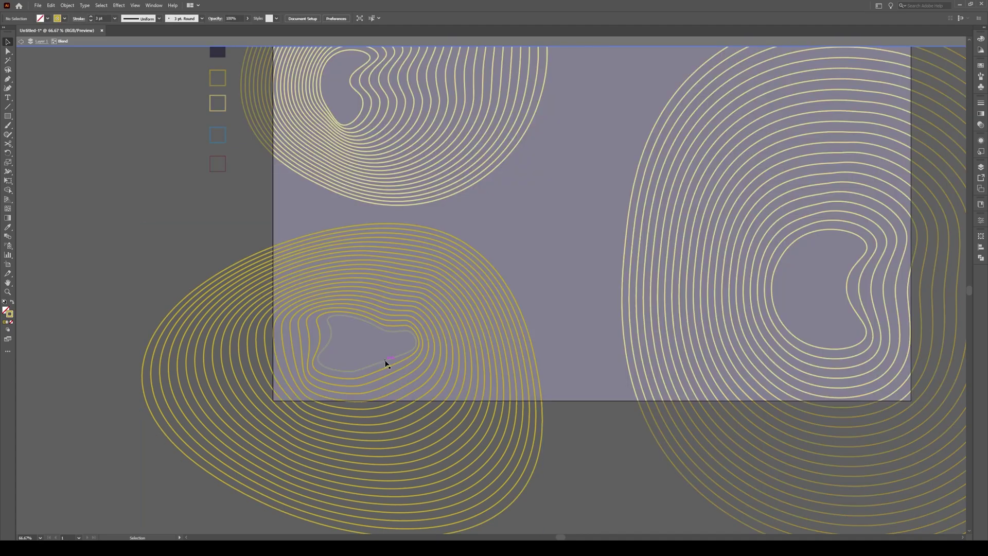
{"action": "left_click", "coordinate": [388, 360]}
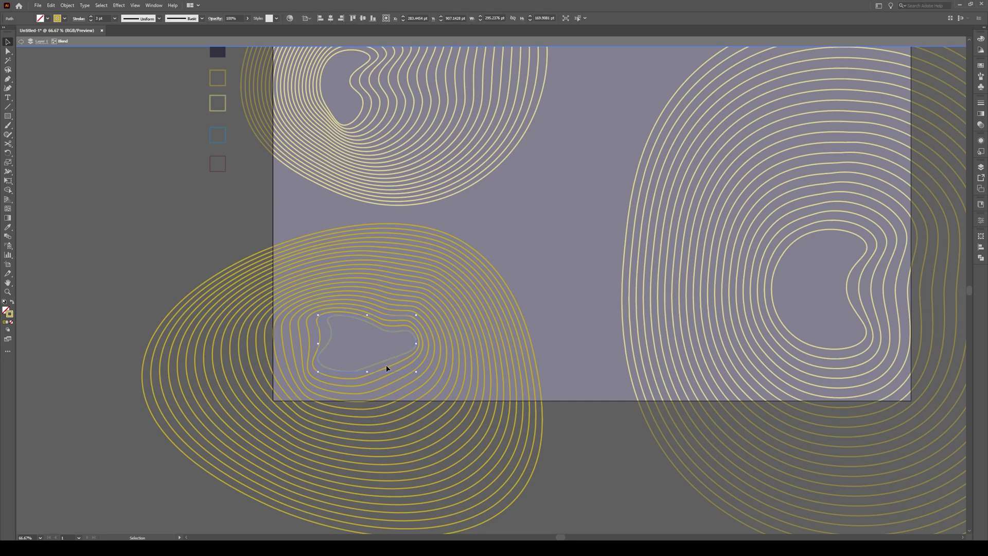
{"action": "scroll", "coordinate": [377, 388], "scroll_direction": "up", "scroll_amount": 2, "text": "alt"}
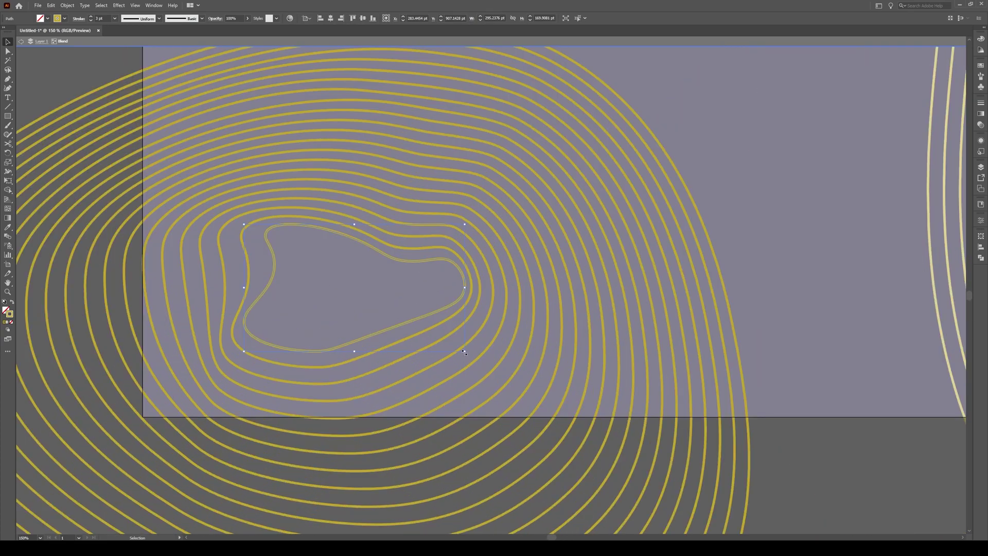
{"action": "left_click_drag", "start_coordinate": [464, 352], "coordinate": [394, 321]}
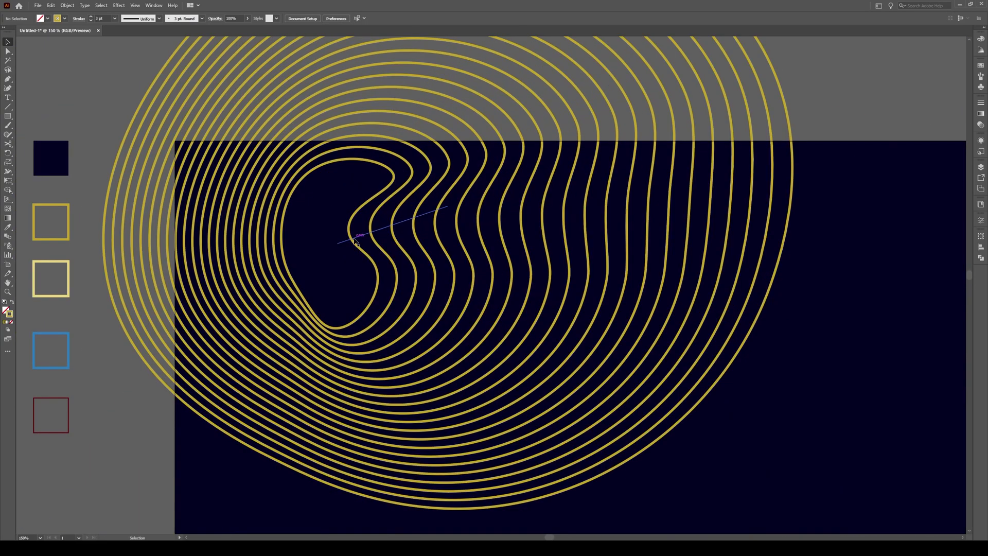
Scale down the upper-left blend's inner kidney contour and exit the blend
{"action": "left_click", "coordinate": [355, 243]}
{"action": "double_click", "coordinate": [356, 246]}
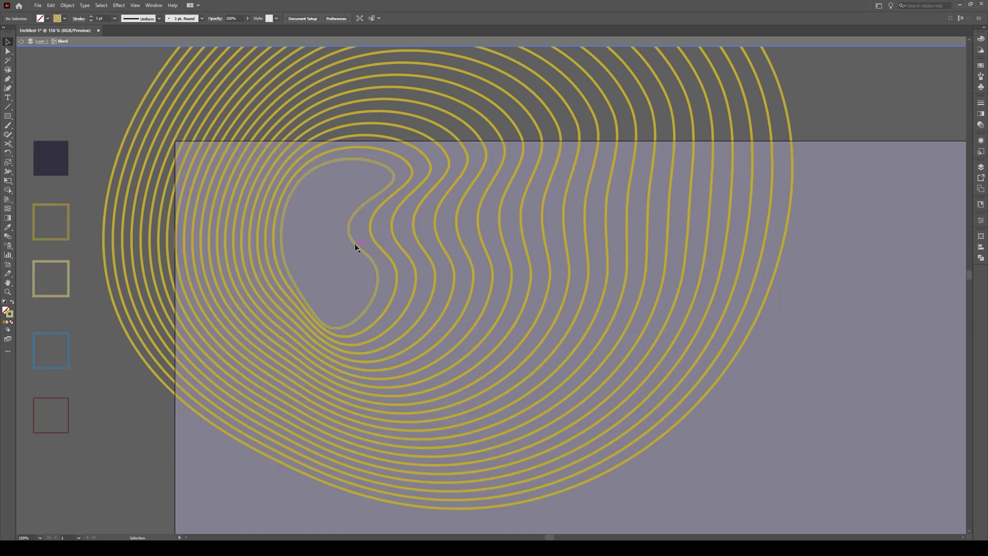
{"action": "left_click", "coordinate": [355, 246]}
{"action": "left_click_drag", "start_coordinate": [393, 328], "coordinate": [354, 295]}
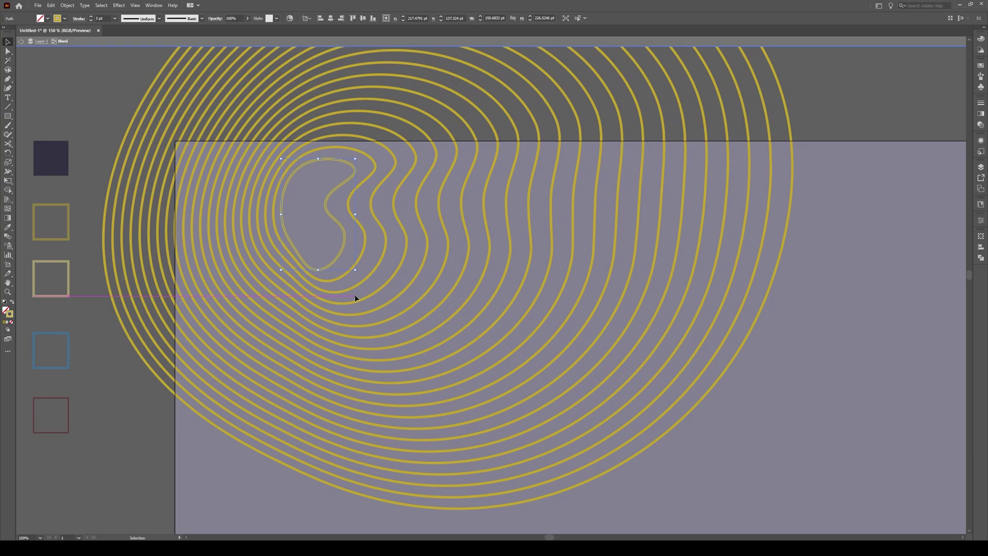
{"action": "scroll", "coordinate": [350, 293], "scroll_direction": "down", "scroll_amount": 2}
{"action": "double_click", "coordinate": [534, 349]}
{"action": "scroll", "coordinate": [643, 360], "scroll_direction": "down", "scroll_amount": 2}
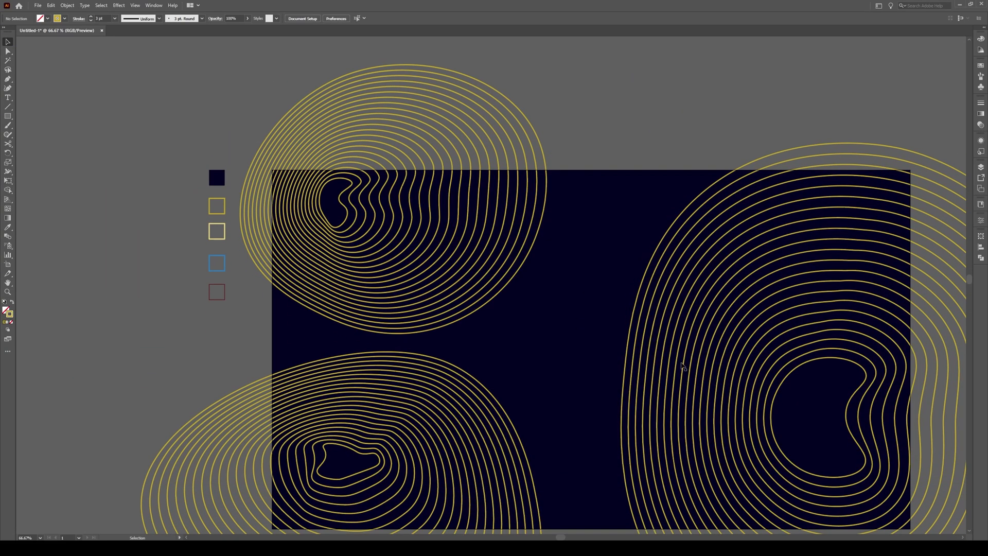
Isolate the right blend, scale down its inner kidney contour, and exit
{"action": "left_click", "coordinate": [854, 407]}
{"action": "scroll", "coordinate": [852, 406], "scroll_direction": "down", "scroll_amount": 3}
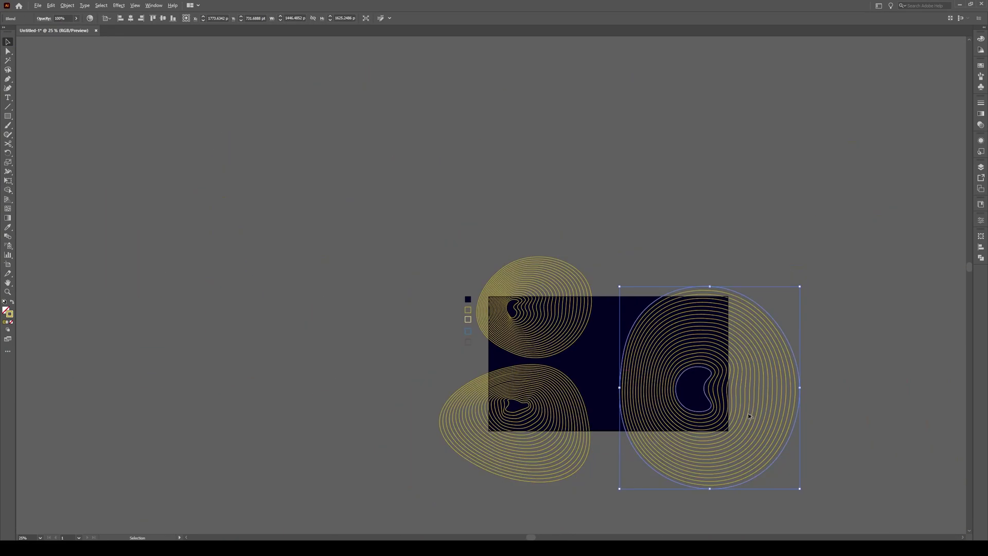
{"action": "scroll", "coordinate": [640, 380], "scroll_direction": "up", "scroll_amount": 3}
{"action": "scroll", "coordinate": [633, 344], "scroll_direction": "up", "scroll_amount": 3}
{"action": "double_click", "coordinate": [631, 342]}
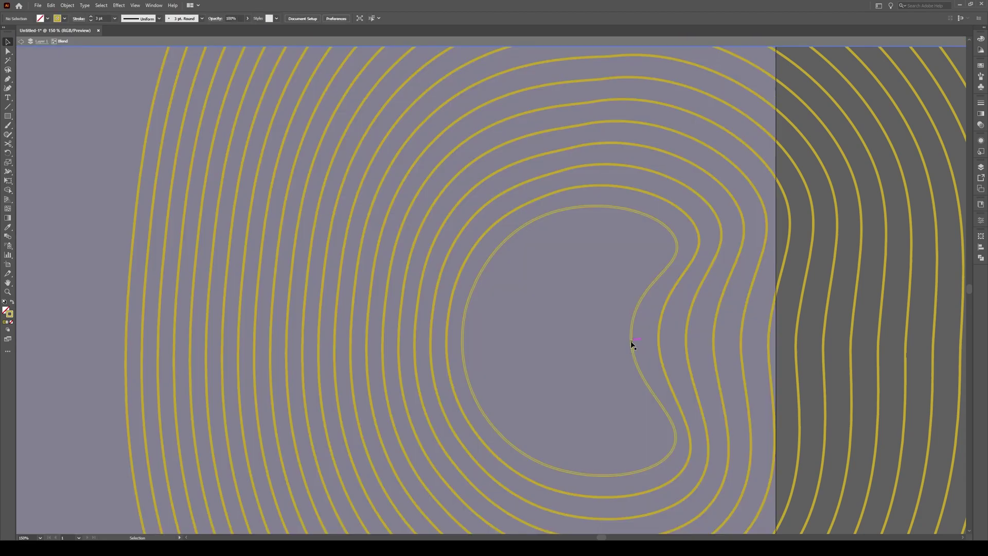
{"action": "left_click_drag", "start_coordinate": [677, 476], "coordinate": [577, 415]}
{"action": "double_click", "coordinate": [507, 293]}
Widen the bottom-left and top-left blends to the right using side handles
{"action": "scroll", "coordinate": [671, 292], "scroll_direction": "down", "scroll_amount": 4}
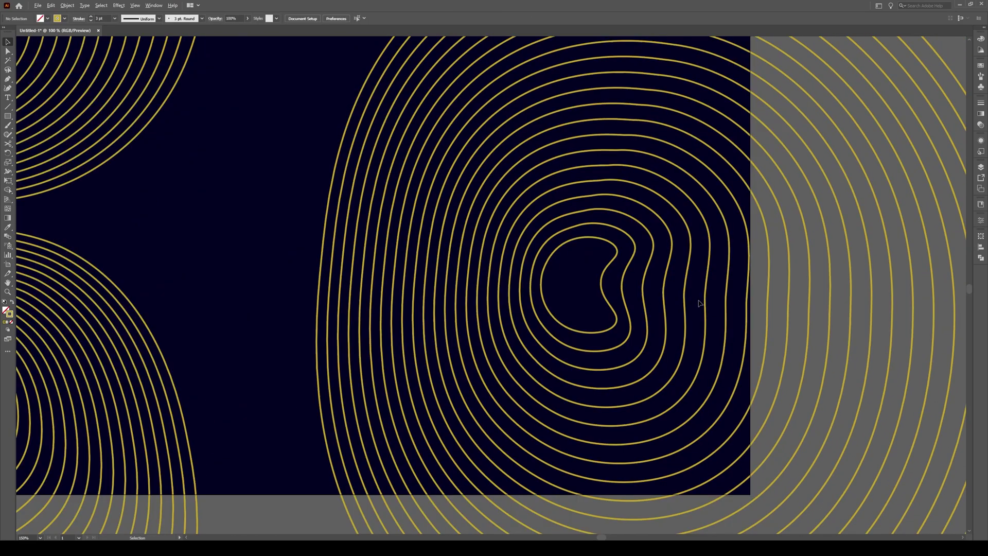
{"action": "scroll", "coordinate": [552, 362], "scroll_direction": "up", "scroll_amount": 1}
{"action": "scroll", "coordinate": [553, 357], "scroll_direction": "down", "scroll_amount": 1}
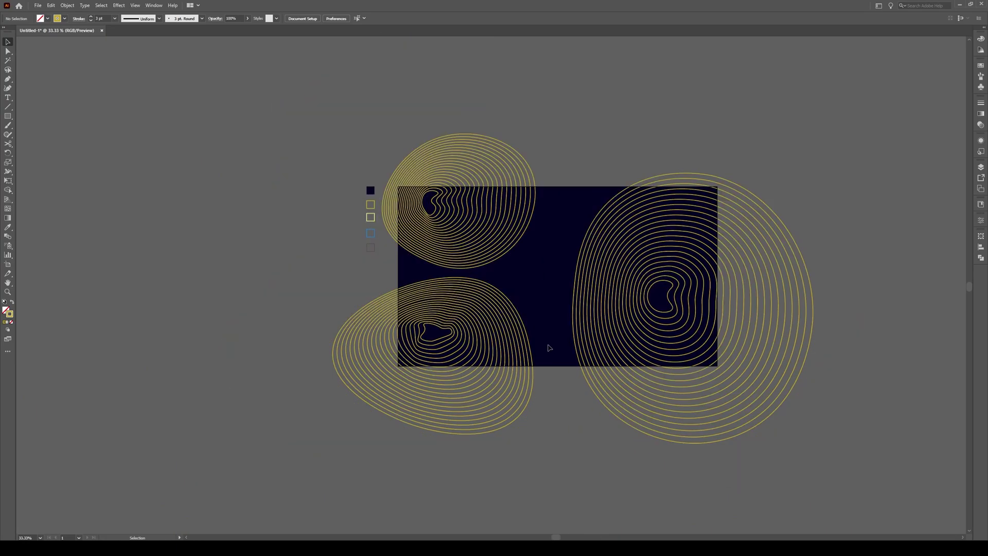
{"action": "left_click", "coordinate": [481, 368]}
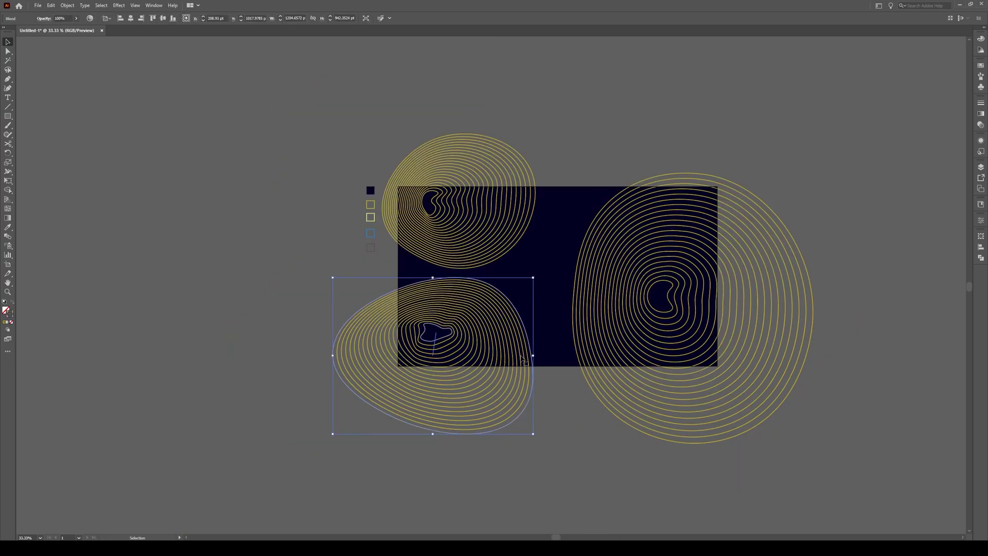
{"action": "left_click_drag", "start_coordinate": [533, 356], "coordinate": [564, 356]}
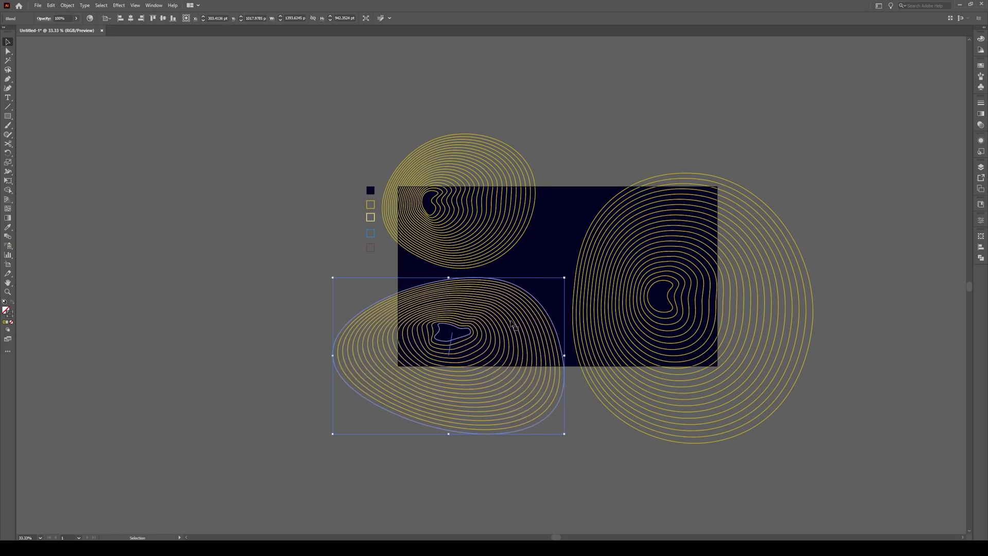
{"action": "left_click", "coordinate": [551, 142]}
{"action": "left_click", "coordinate": [436, 202]}
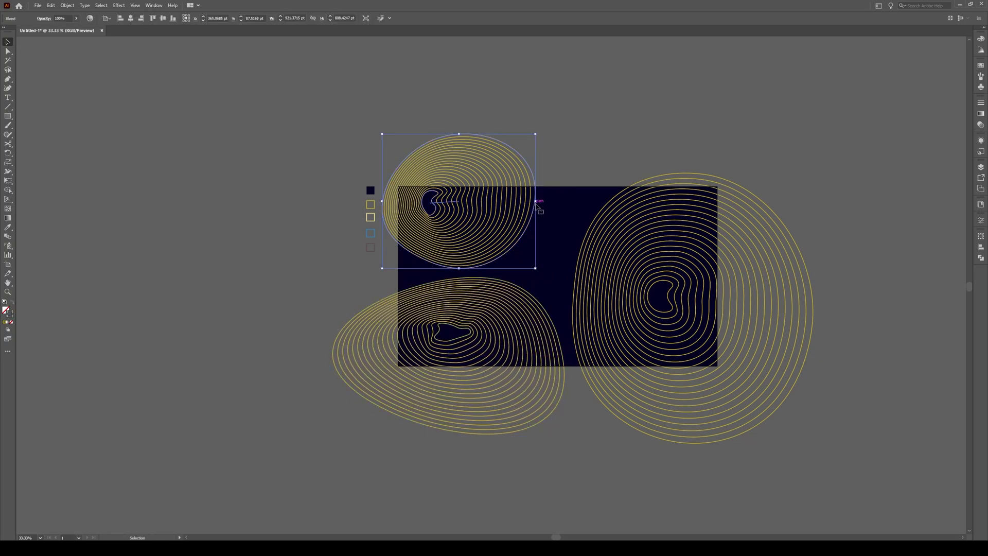
{"action": "left_click_drag", "start_coordinate": [535, 201], "coordinate": [559, 200]}
{"action": "left_click", "coordinate": [828, 167]}
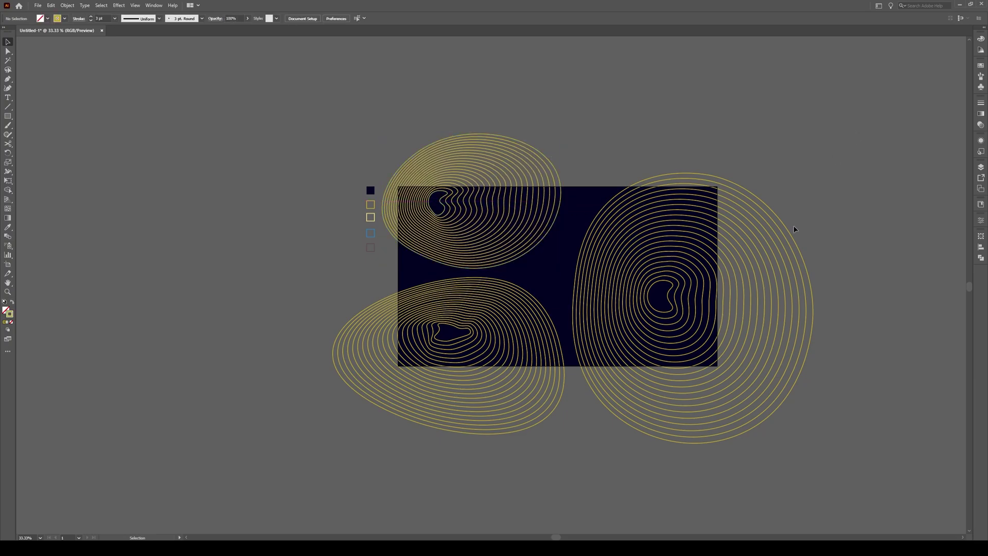
Stretch the right blend taller upward and slightly wider to the left
{"action": "left_click", "coordinate": [796, 229]}
{"action": "mouse_move", "coordinate": [693, 172]}
{"action": "left_mouse_down"}
{"action": "mouse_move", "coordinate": [694, 133]}
{"action": "mouse_move", "coordinate": [694, 153]}
{"action": "left_mouse_up"}
{"action": "left_click", "coordinate": [814, 153]}
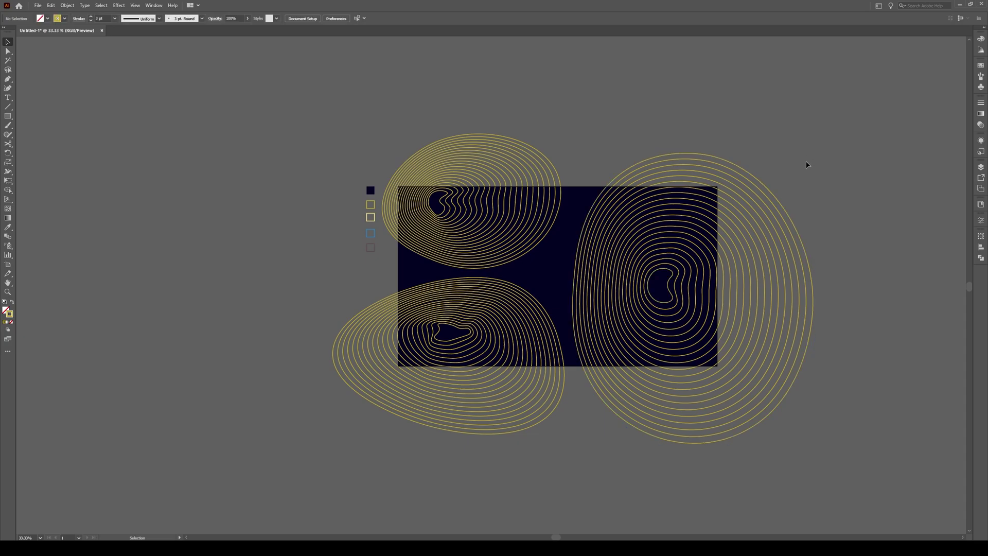
{"action": "left_click", "coordinate": [574, 297]}
{"action": "left_click_drag", "start_coordinate": [572, 297], "coordinate": [568, 298]}
{"action": "left_click", "coordinate": [563, 506]}
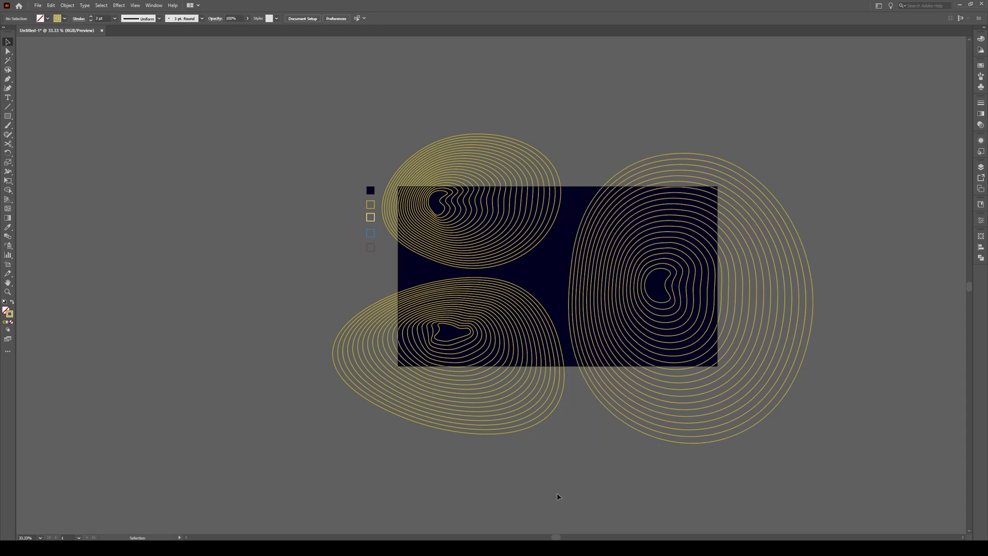
Isolate the lower-left gold contour blend and switch to the Curvature tool
{"action": "scroll", "coordinate": [494, 453], "scroll_direction": "up", "scroll_amount": 1, "text": "alt"}
{"action": "scroll", "coordinate": [492, 438], "scroll_direction": "up", "scroll_amount": 2}
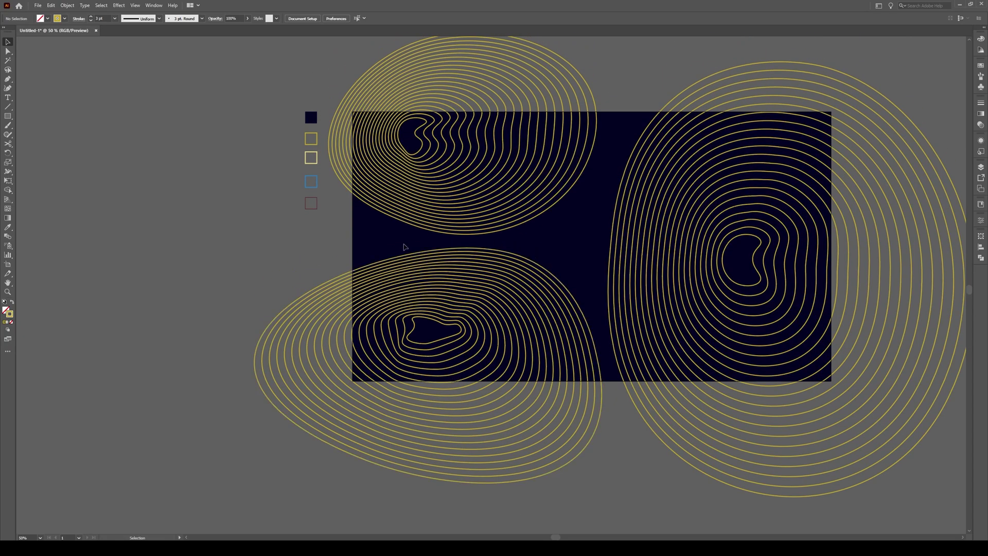
{"action": "left_click", "coordinate": [544, 271]}
{"action": "double_click", "coordinate": [544, 269]}
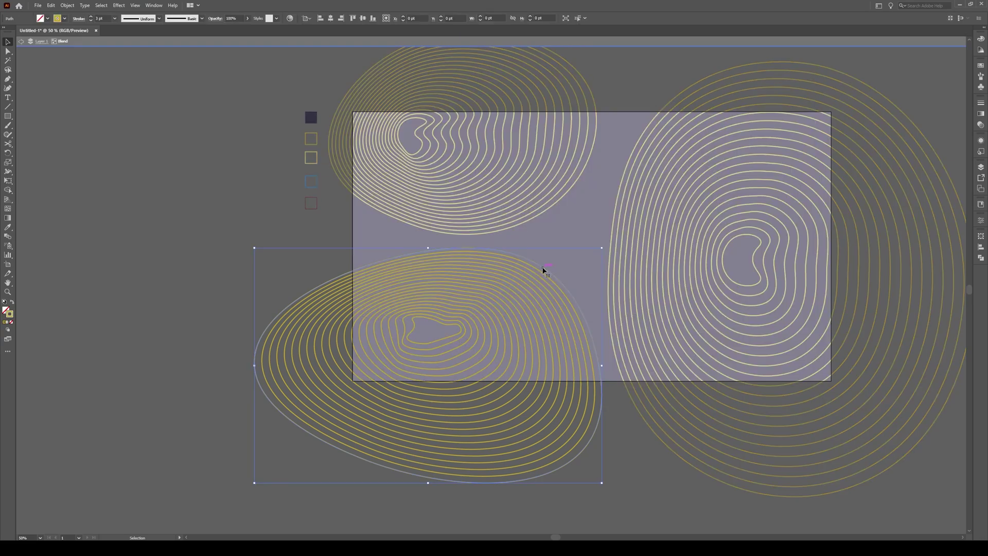
{"action": "scroll", "coordinate": [543, 269], "scroll_direction": "up", "scroll_amount": 1}
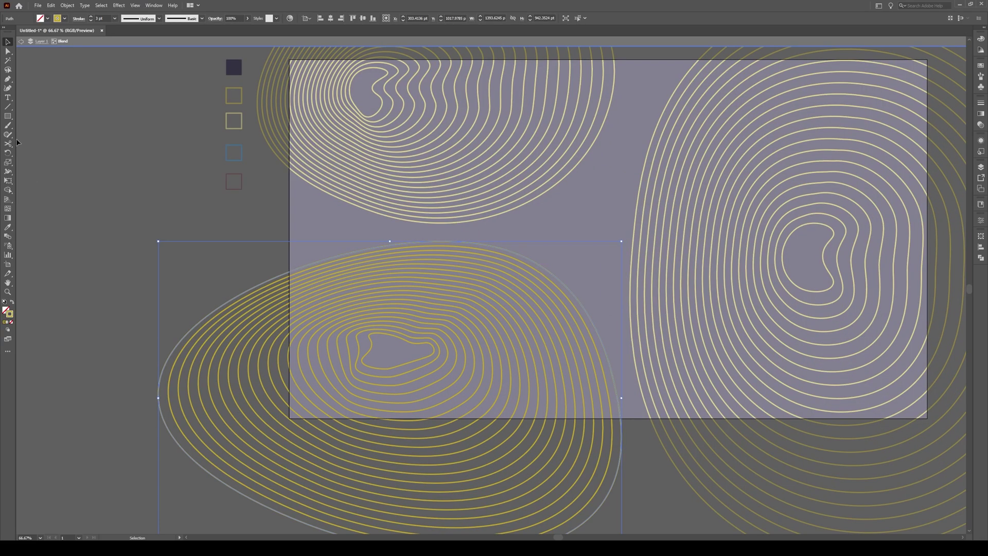
{"action": "left_click", "coordinate": [7, 88]}
Add and drag points along its outer path's top and lower-right edges into a wavy outline
{"action": "scroll", "coordinate": [526, 264], "scroll_direction": "up", "scroll_amount": 1}
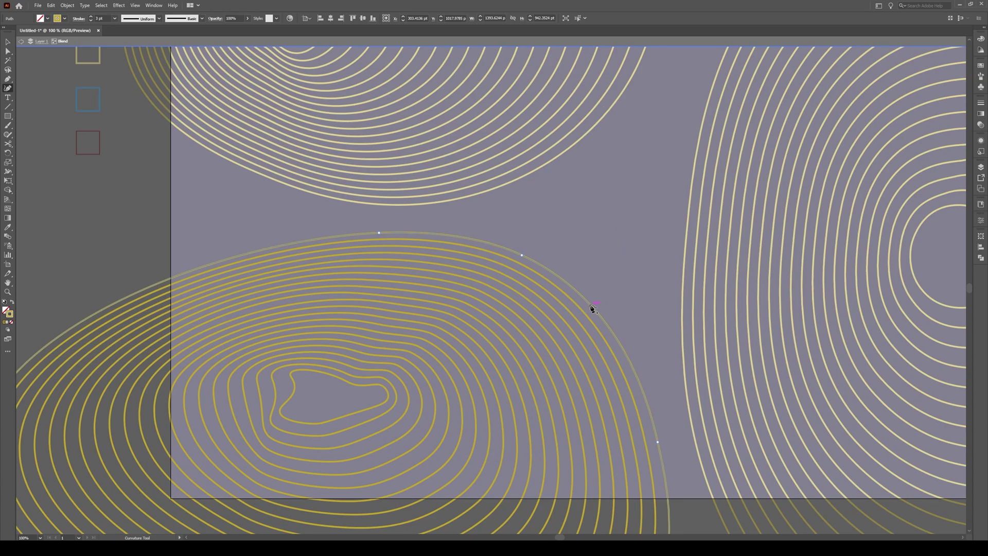
{"action": "left_click_drag", "start_coordinate": [593, 308], "coordinate": [534, 335]}
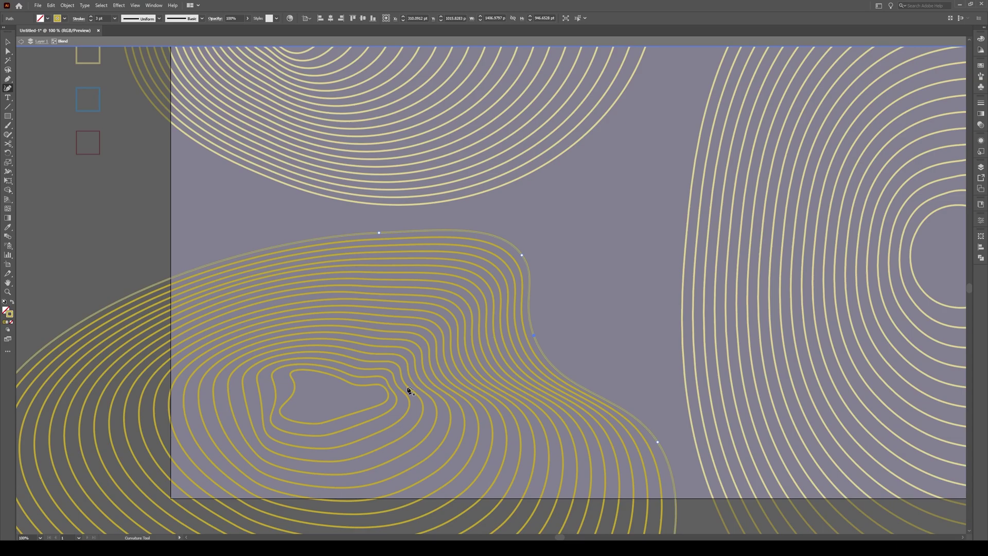
{"action": "left_click", "coordinate": [461, 232]}
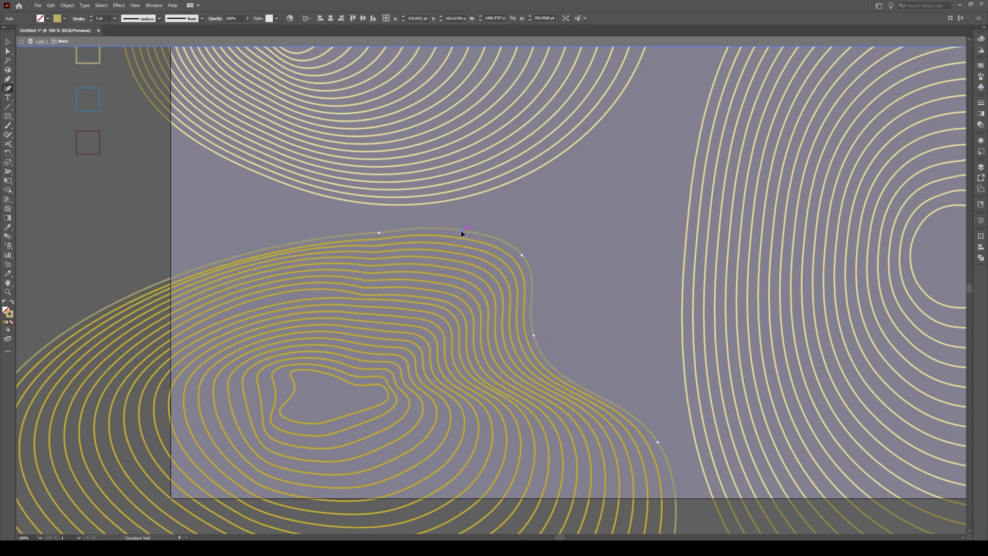
{"action": "left_click_drag", "start_coordinate": [460, 236], "coordinate": [441, 262]}
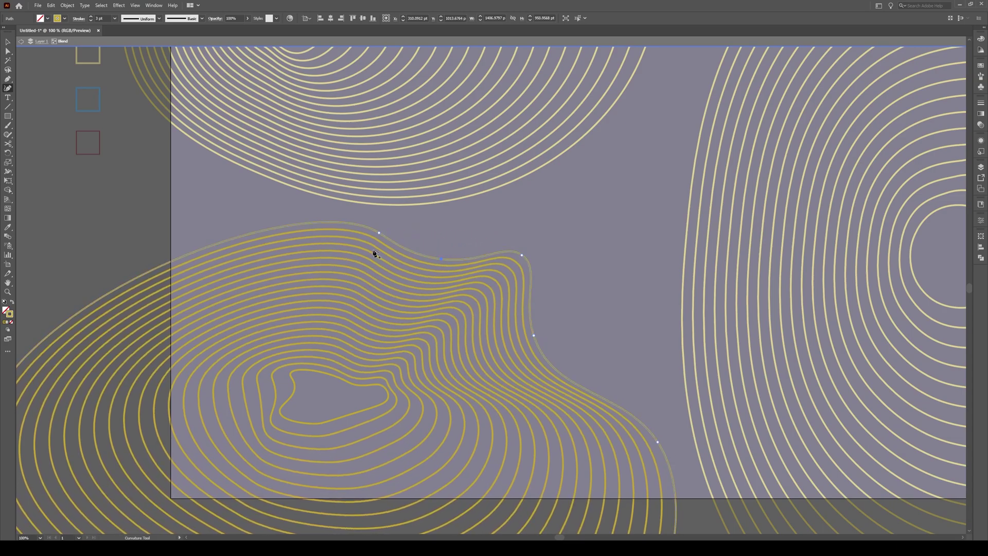
{"action": "left_click_drag", "start_coordinate": [313, 225], "coordinate": [260, 224]}
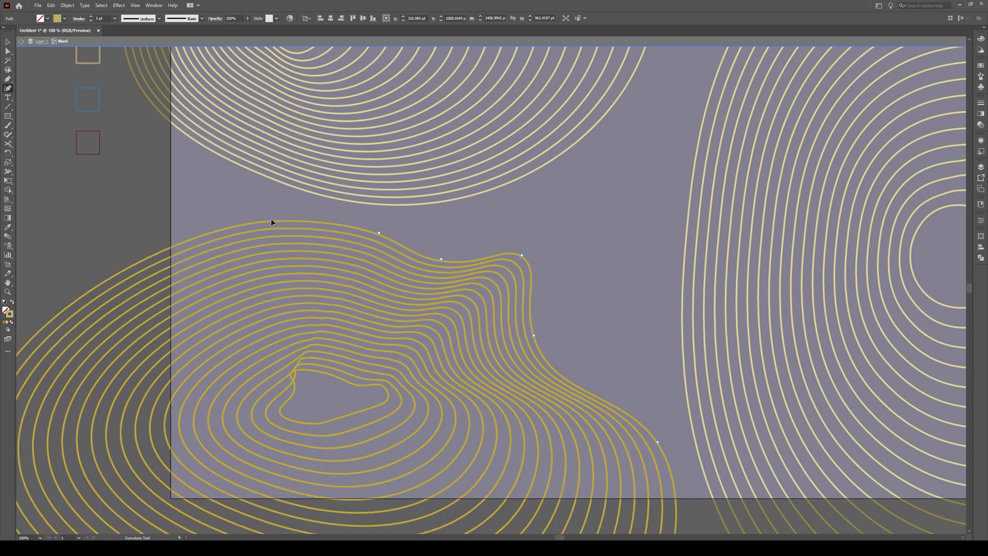
{"action": "left_click", "coordinate": [271, 221]}
{"action": "left_click_drag", "start_coordinate": [214, 234], "coordinate": [203, 201]}
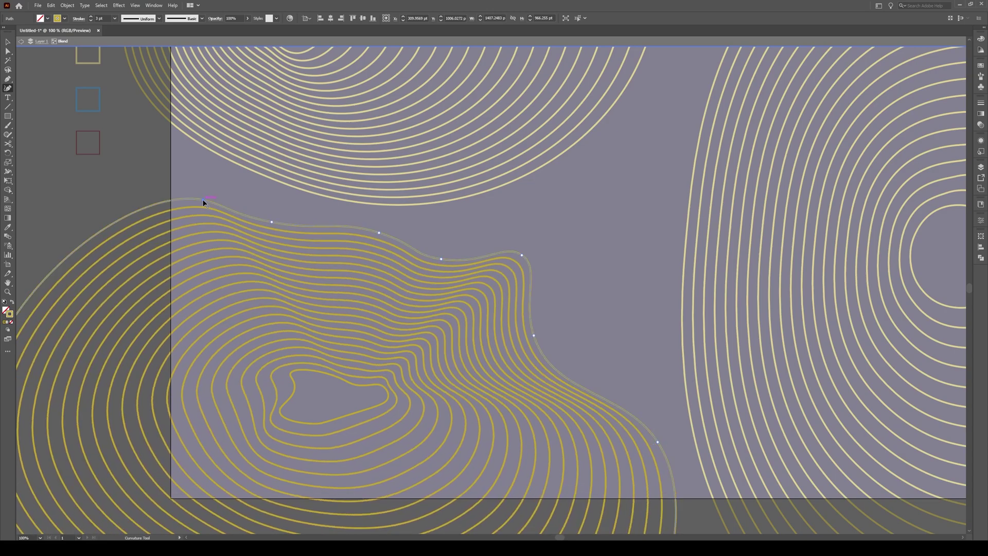
{"action": "scroll", "coordinate": [326, 294], "scroll_direction": "down", "scroll_amount": 3}
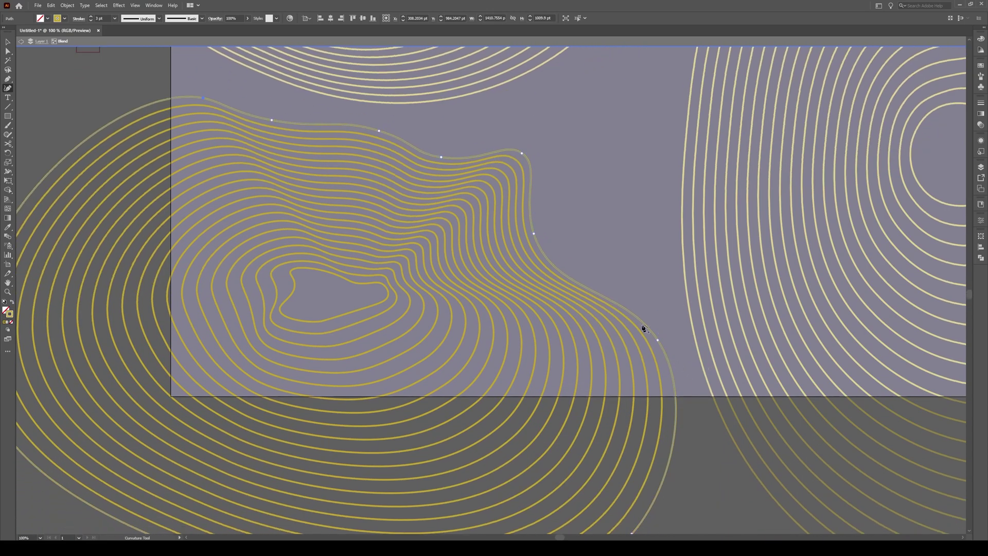
{"action": "left_click_drag", "start_coordinate": [677, 411], "coordinate": [599, 392]}
{"action": "scroll", "coordinate": [479, 267], "scroll_direction": "up", "scroll_amount": 1}
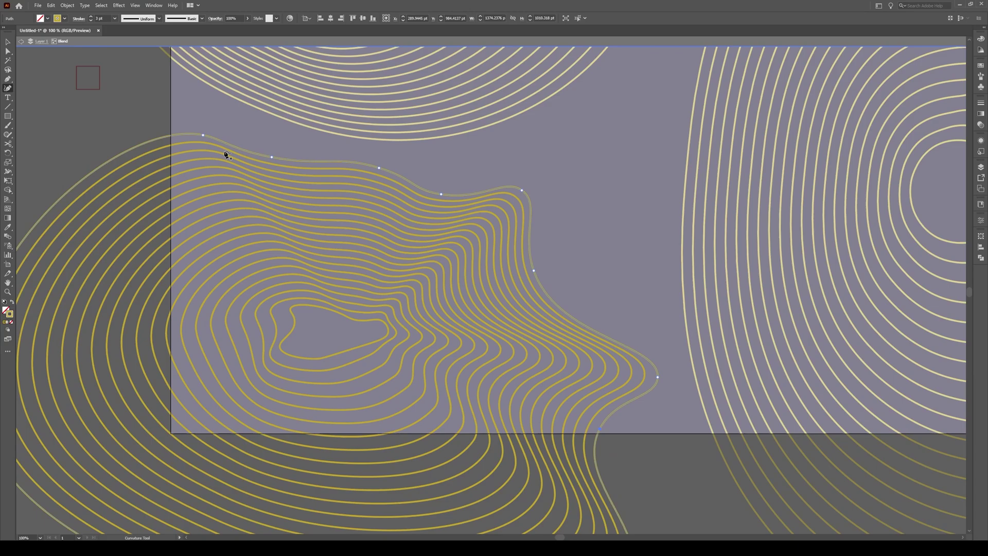
{"action": "scroll", "coordinate": [297, 260], "scroll_direction": "up", "scroll_amount": 3}
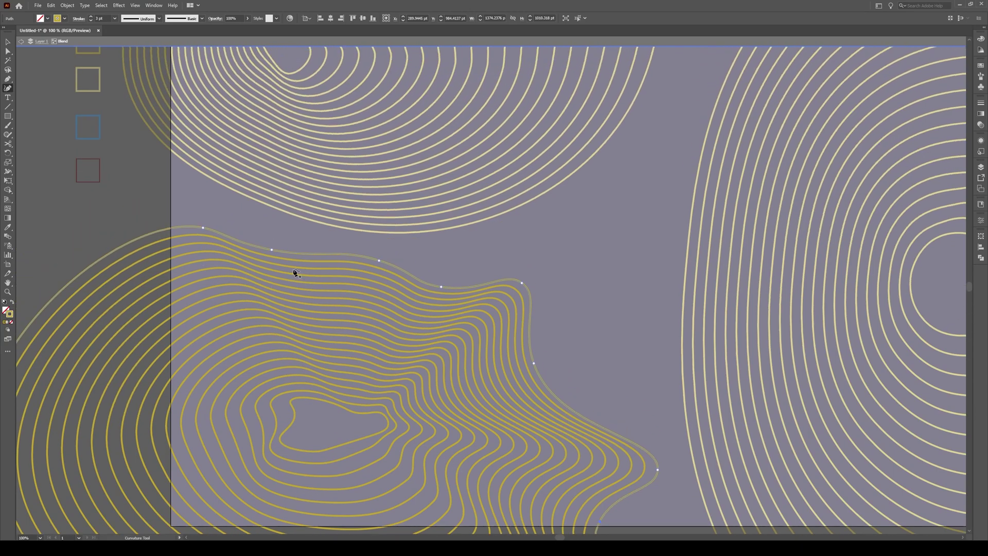
Exit isolation, then isolate the upper-left contour blend with the Curvature tool active
{"action": "key", "text": "v"}
{"action": "double_click", "coordinate": [578, 276]}
{"action": "scroll", "coordinate": [578, 276], "scroll_direction": "down", "scroll_amount": 3}
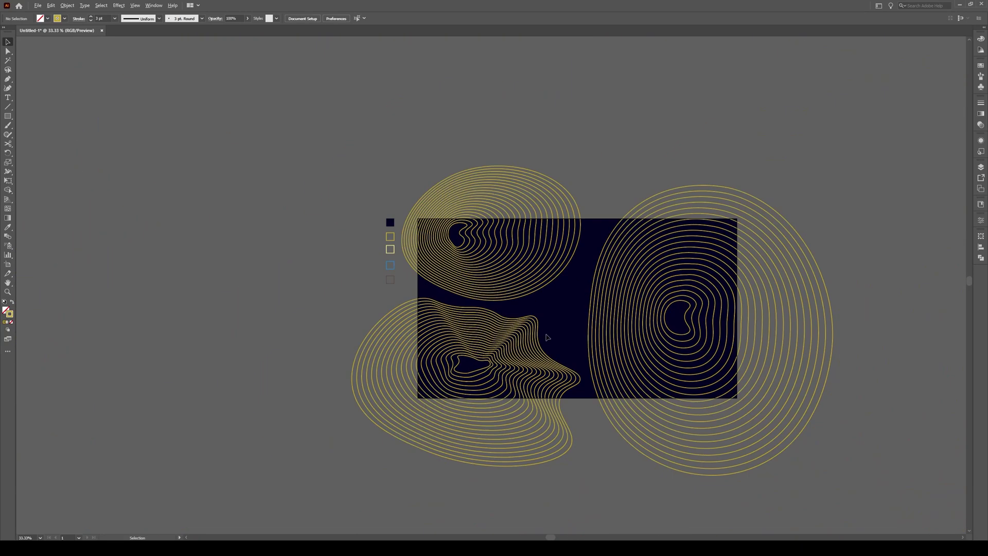
{"action": "scroll", "coordinate": [519, 278], "scroll_direction": "up", "scroll_amount": 2}
{"action": "left_click", "coordinate": [520, 283]}
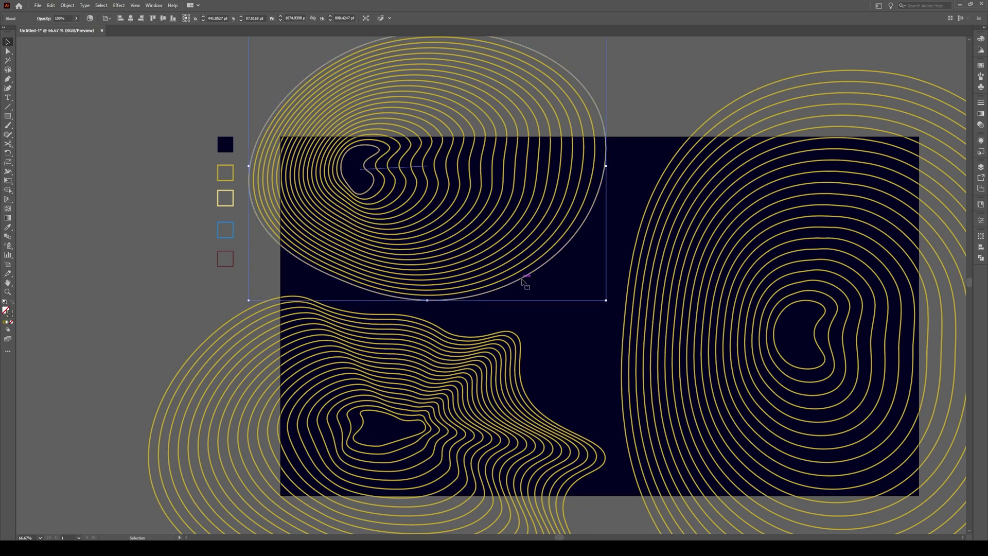
{"action": "double_click", "coordinate": [521, 280]}
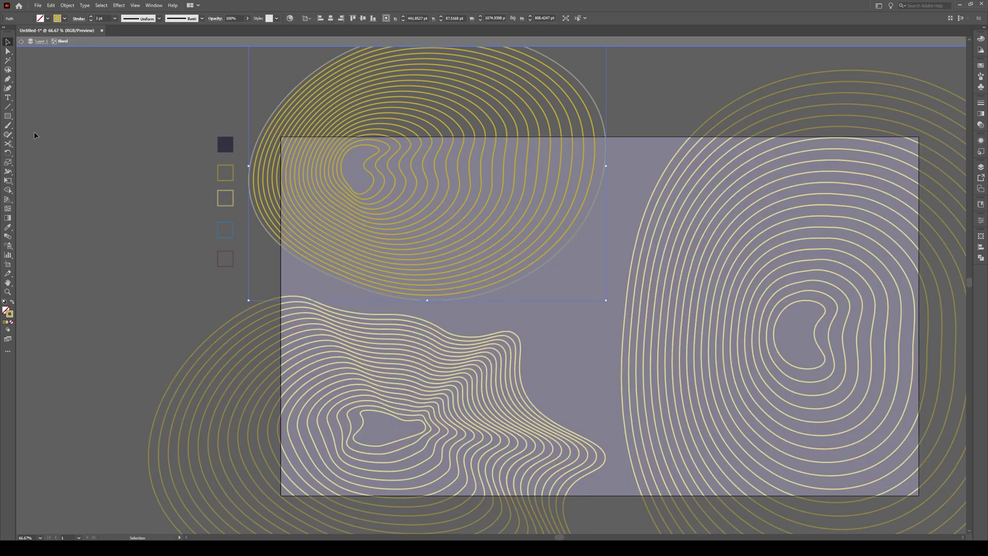
{"action": "left_click", "coordinate": [9, 89]}
{"action": "scroll", "coordinate": [458, 266], "scroll_direction": "up", "scroll_amount": 1}
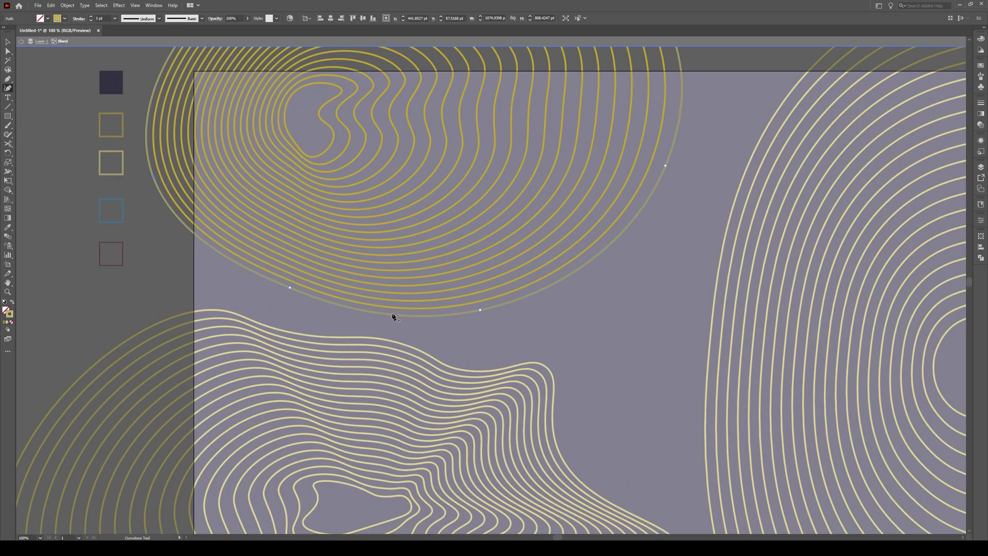
Ripple the upper-left blend's lower edge and pull its right curve in and out
{"action": "left_click_drag", "start_coordinate": [392, 313], "coordinate": [386, 289]}
{"action": "left_click_drag", "start_coordinate": [552, 299], "coordinate": [474, 319]}
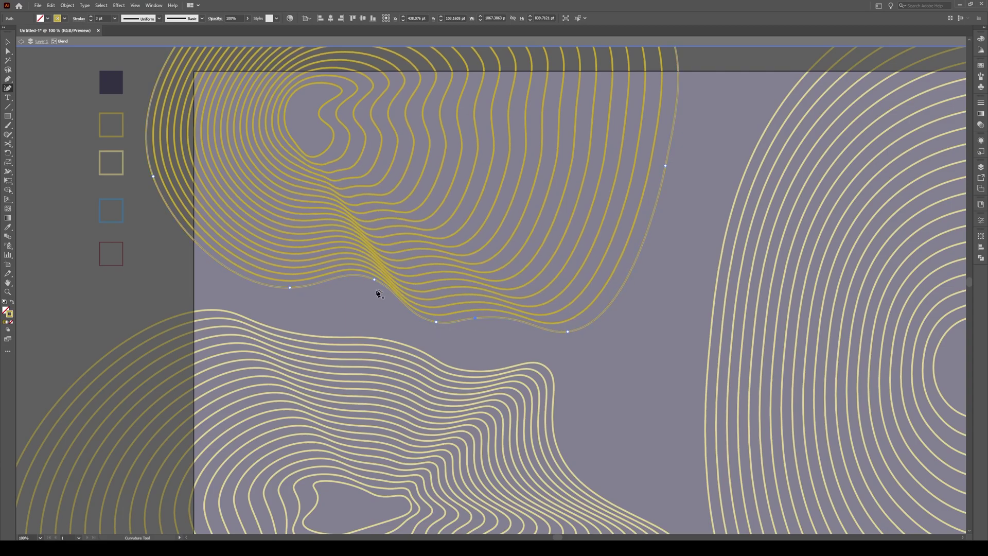
{"action": "left_click_drag", "start_coordinate": [375, 281], "coordinate": [350, 287]}
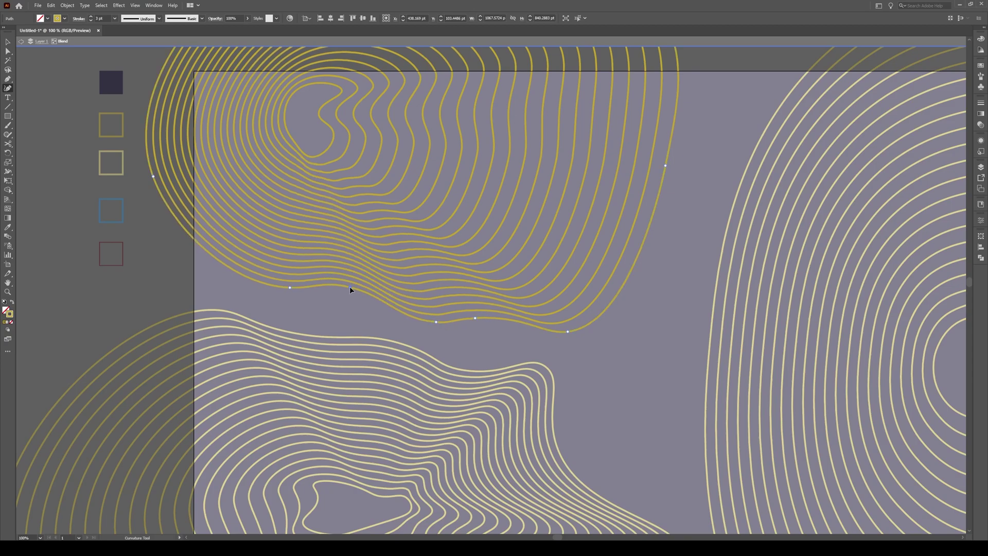
{"action": "left_click_drag", "start_coordinate": [626, 284], "coordinate": [576, 257]}
{"action": "left_click_drag", "start_coordinate": [608, 221], "coordinate": [637, 248]}
{"action": "scroll", "coordinate": [668, 209], "scroll_direction": "up", "scroll_amount": 3}
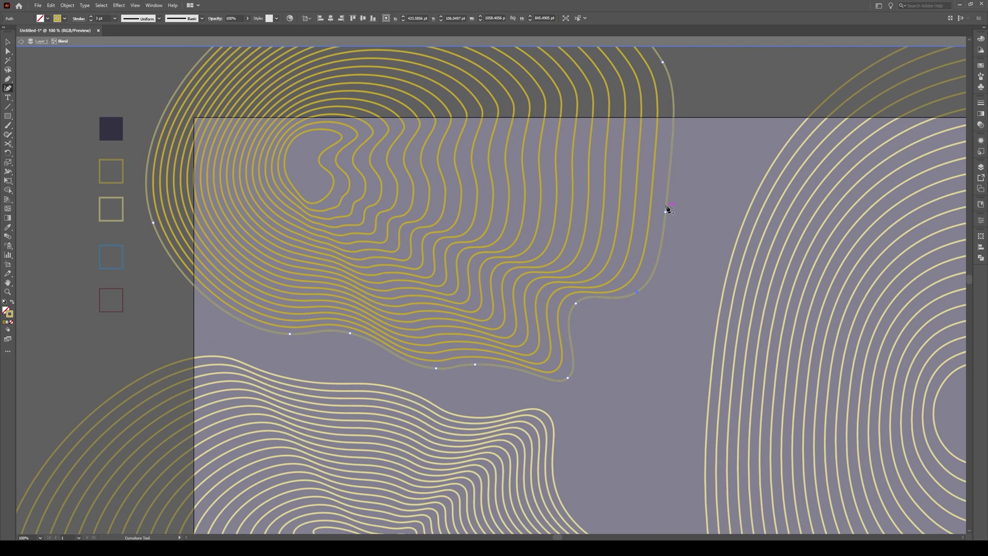
Refine the upper-right bulge and pull the lower edge down into waves
{"action": "left_click_drag", "start_coordinate": [672, 178], "coordinate": [636, 169]}
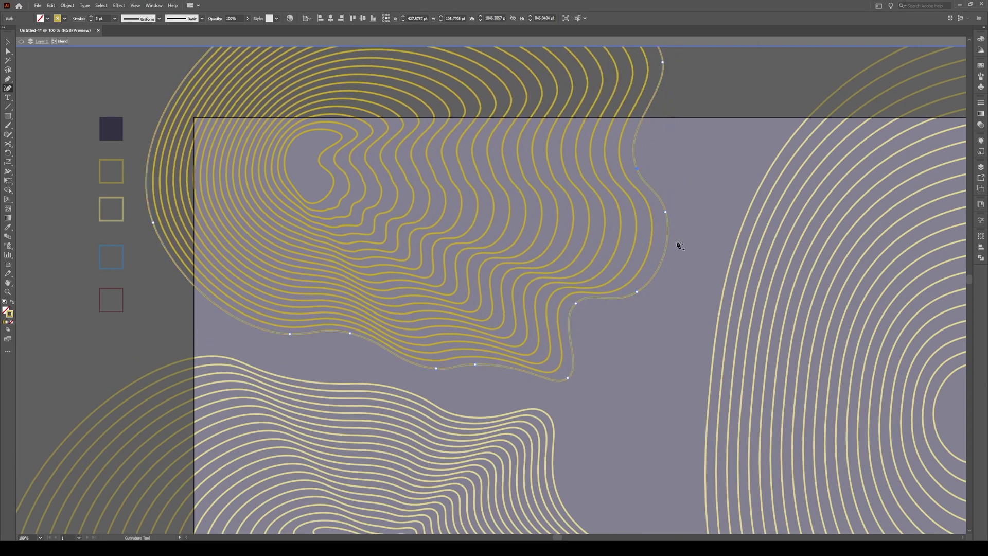
{"action": "left_click_drag", "start_coordinate": [663, 260], "coordinate": [642, 252]}
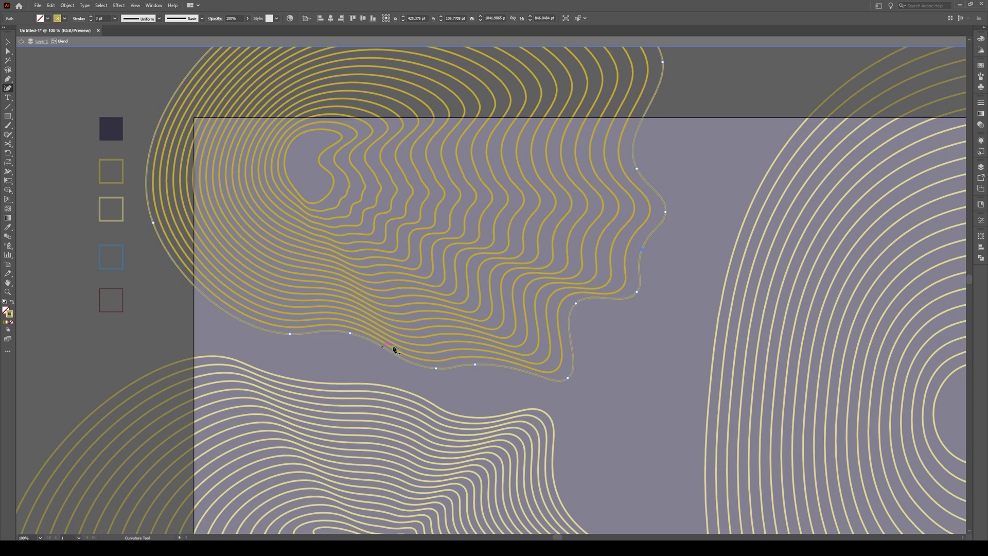
{"action": "left_click_drag", "start_coordinate": [636, 294], "coordinate": [672, 289]}
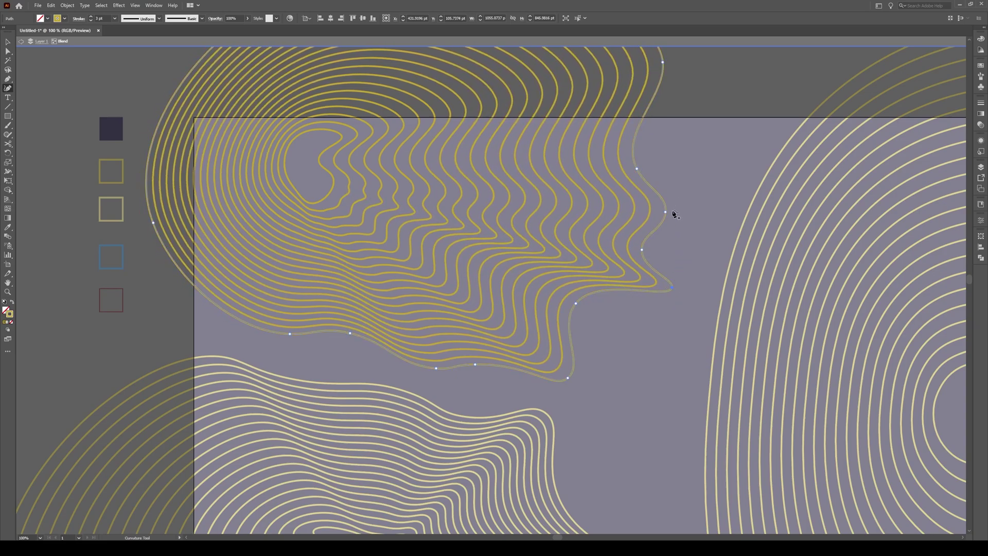
{"action": "left_click_drag", "start_coordinate": [665, 215], "coordinate": [679, 211]}
{"action": "left_click_drag", "start_coordinate": [232, 315], "coordinate": [295, 359]}
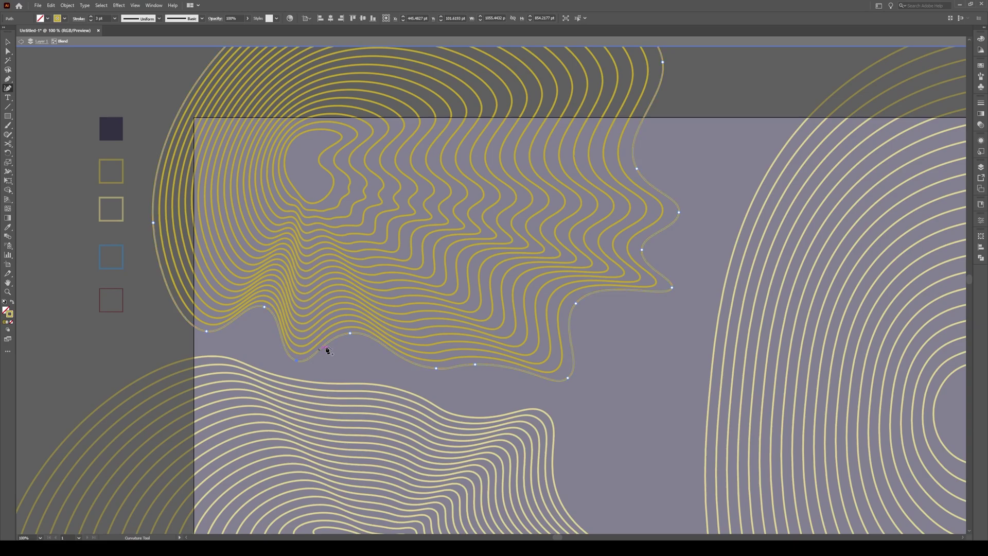
{"action": "left_click_drag", "start_coordinate": [350, 335], "coordinate": [406, 375]}
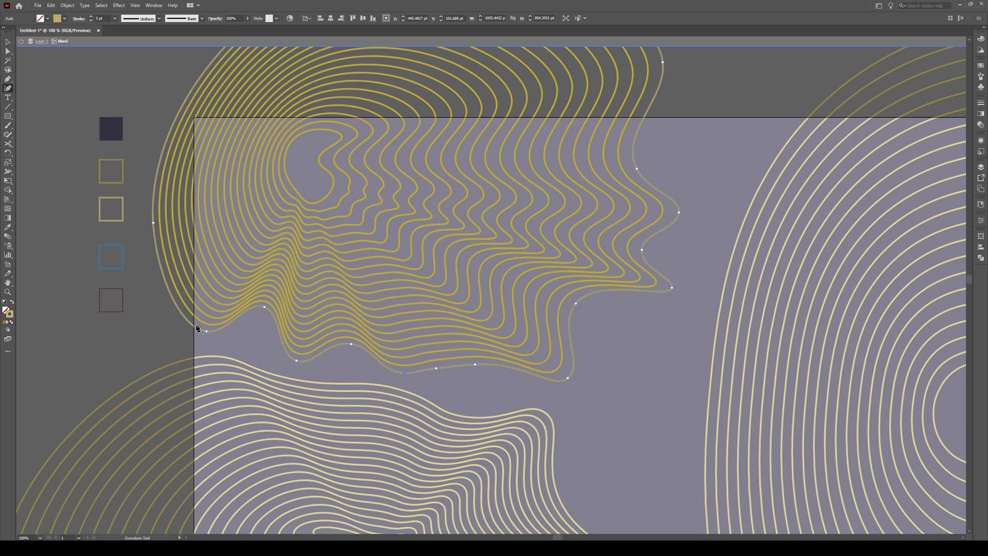
{"action": "key", "text": "v"}
{"action": "double_click", "coordinate": [132, 313]}
{"action": "scroll", "coordinate": [134, 318], "scroll_direction": "down", "scroll_amount": 3}
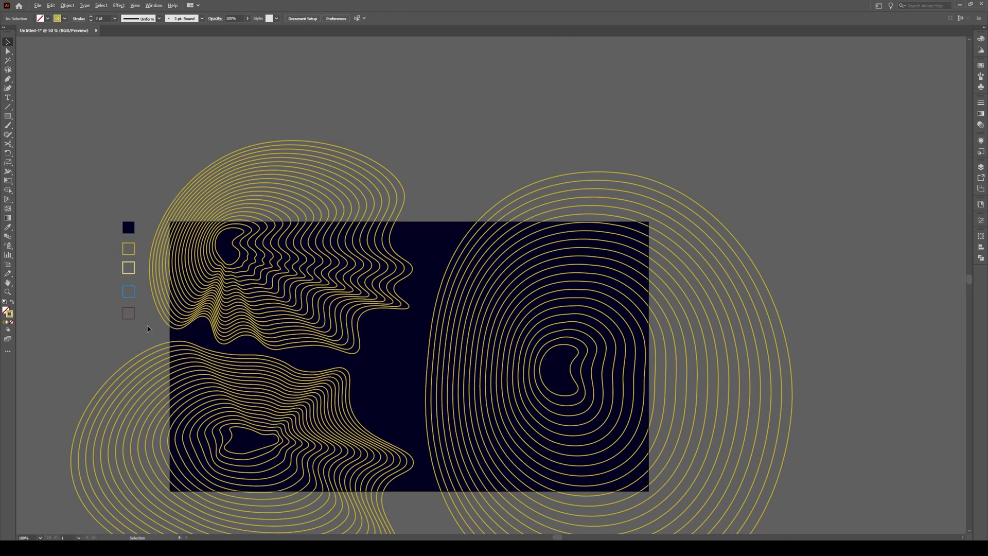
{"action": "scroll", "coordinate": [226, 426], "scroll_direction": "down", "scroll_amount": 1}
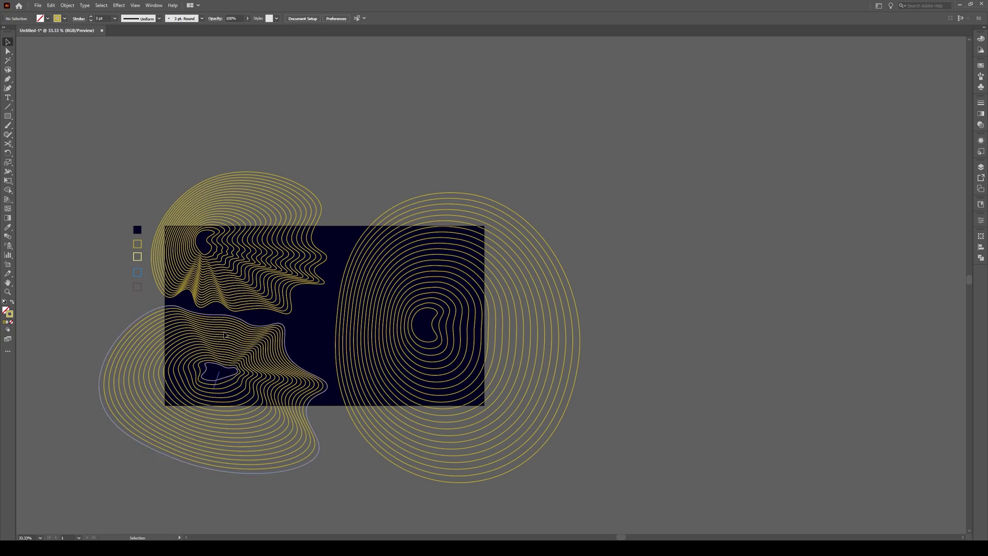
{"action": "scroll", "coordinate": [185, 383], "scroll_direction": "up", "scroll_amount": 1}
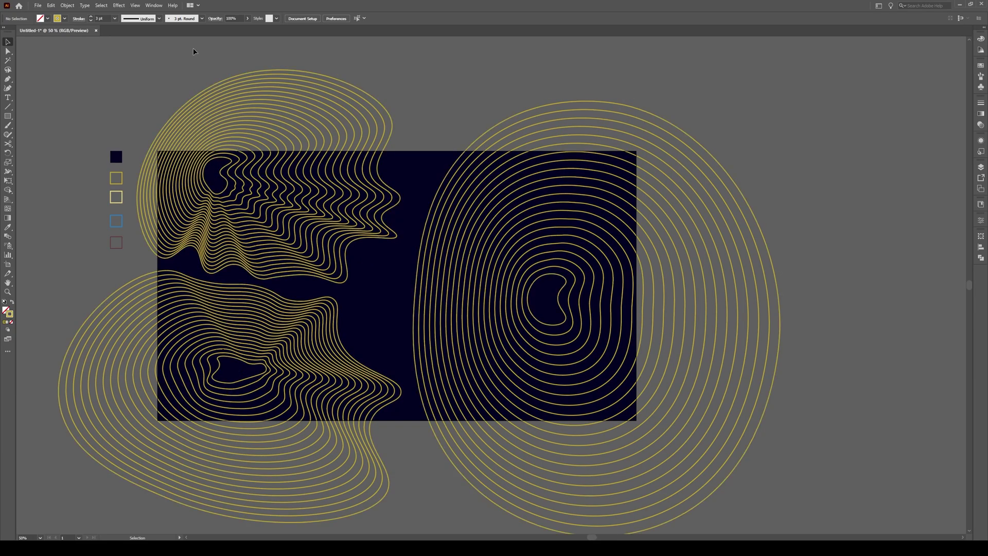
{"action": "left_click", "coordinate": [135, 5]}
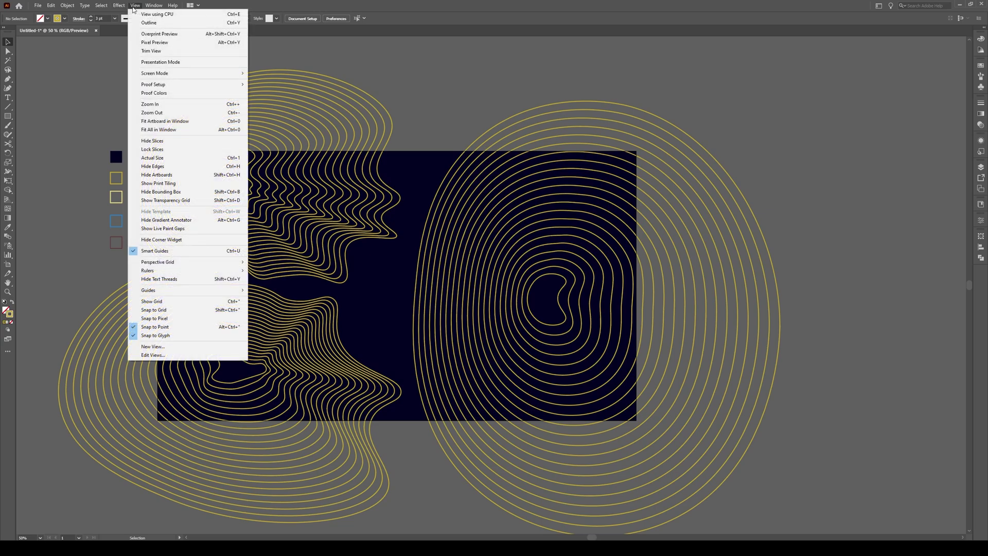
{"action": "left_click", "coordinate": [152, 51]}
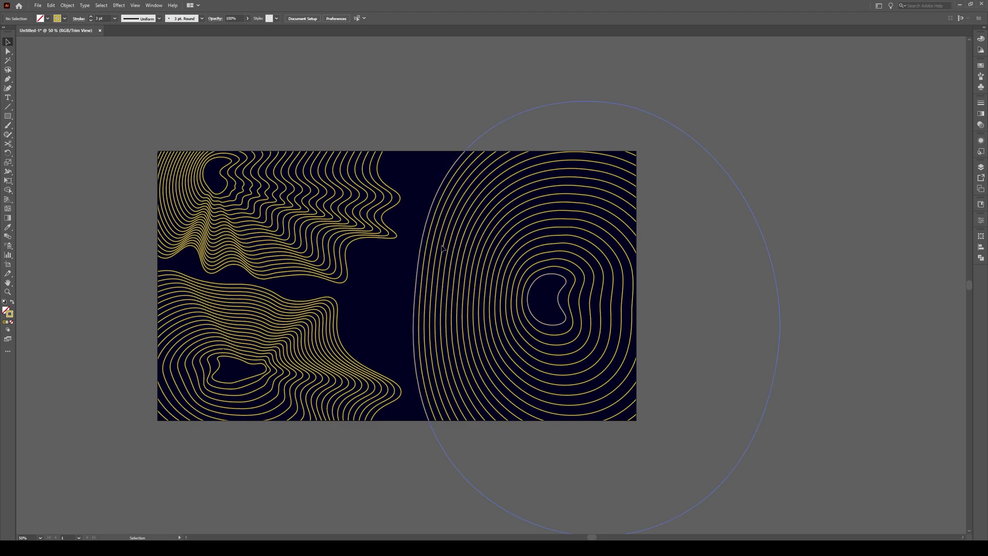
{"action": "scroll", "coordinate": [420, 324], "scroll_direction": "up", "scroll_amount": 1, "text": "alt"}
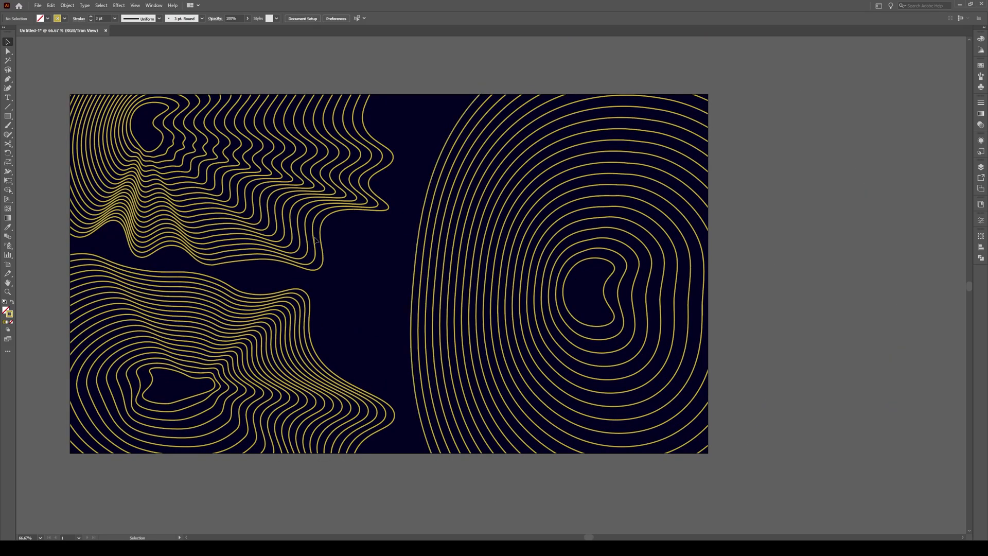
{"action": "left_click", "coordinate": [134, 5]}
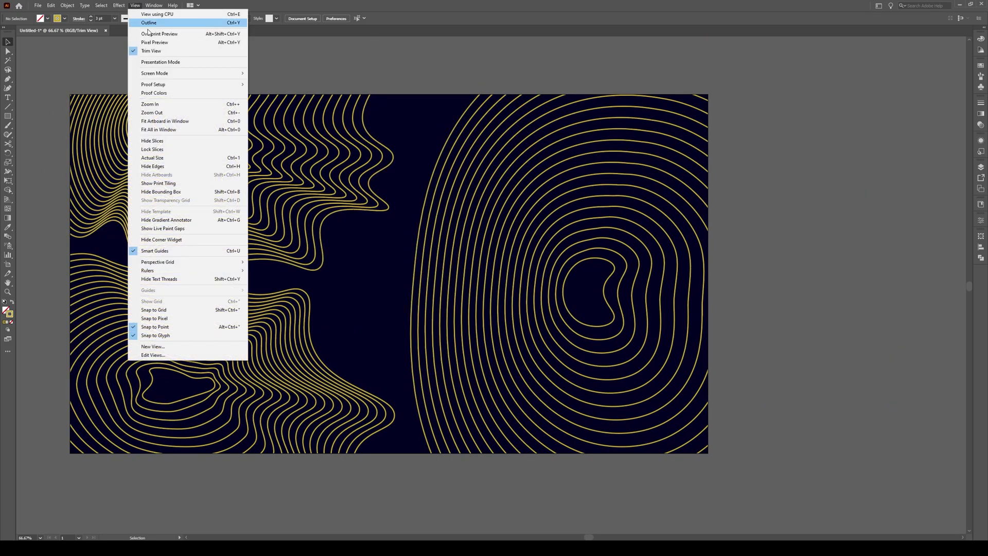
{"action": "left_click", "coordinate": [153, 51]}
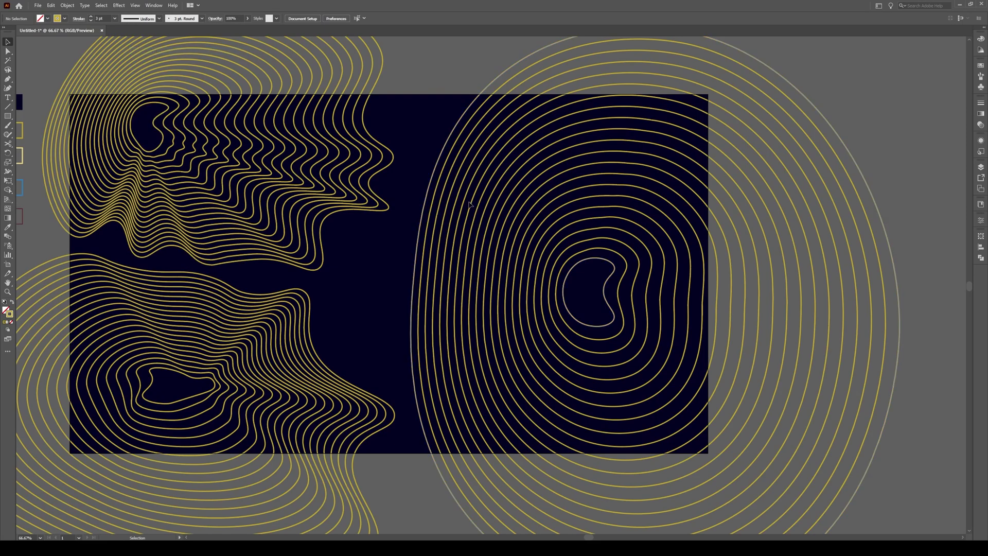
{"action": "left_click", "coordinate": [424, 221]}
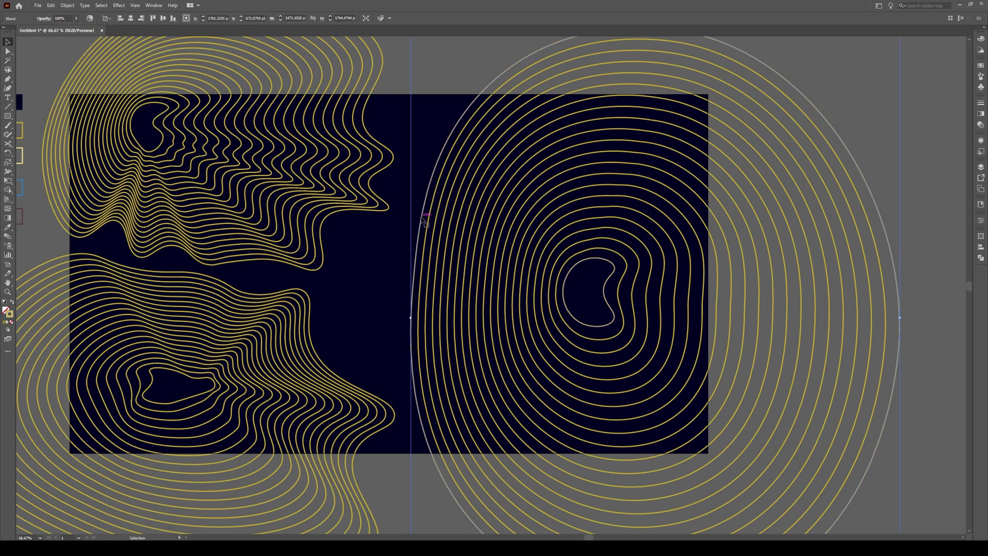
Isolate the right blend and bend its left edge into a left-pointing lobe
{"action": "double_click", "coordinate": [424, 221]}
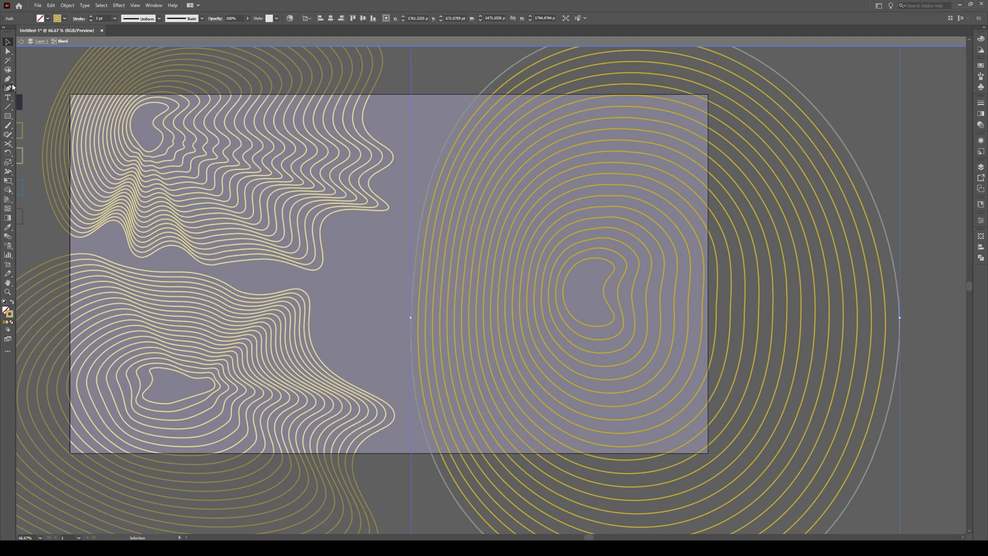
{"action": "left_click", "coordinate": [9, 88]}
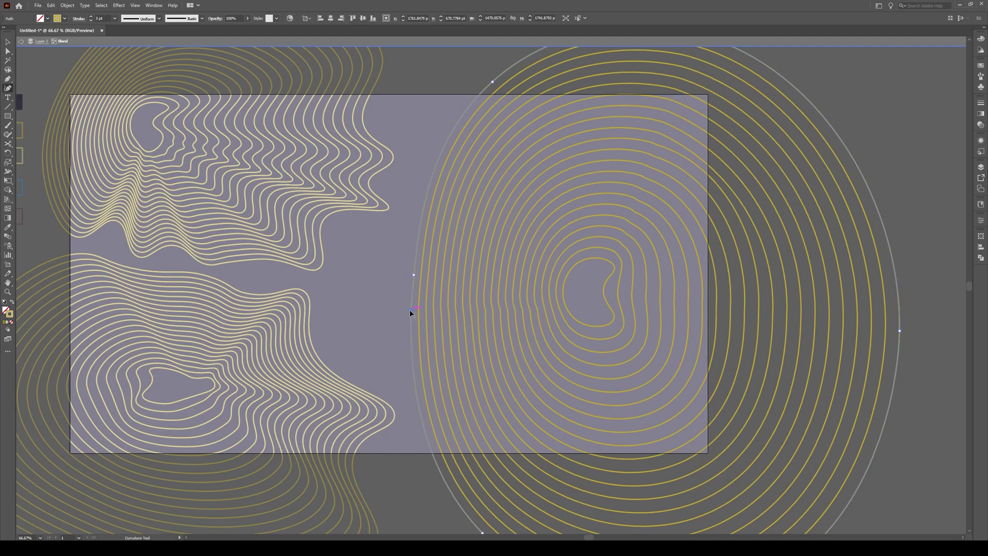
{"action": "left_click_drag", "start_coordinate": [412, 310], "coordinate": [395, 305]}
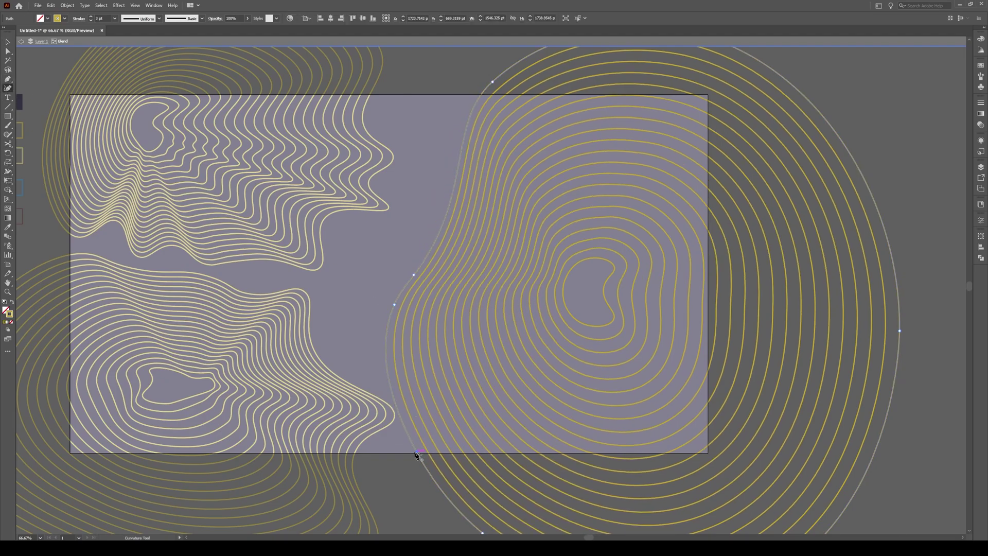
{"action": "left_click_drag", "start_coordinate": [418, 454], "coordinate": [460, 409]}
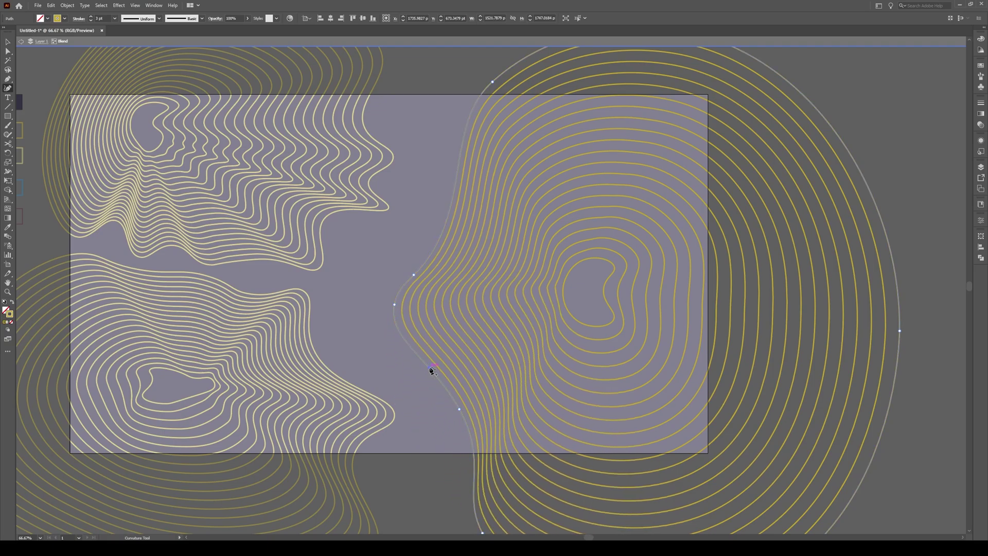
{"action": "left_click_drag", "start_coordinate": [427, 365], "coordinate": [337, 311]}
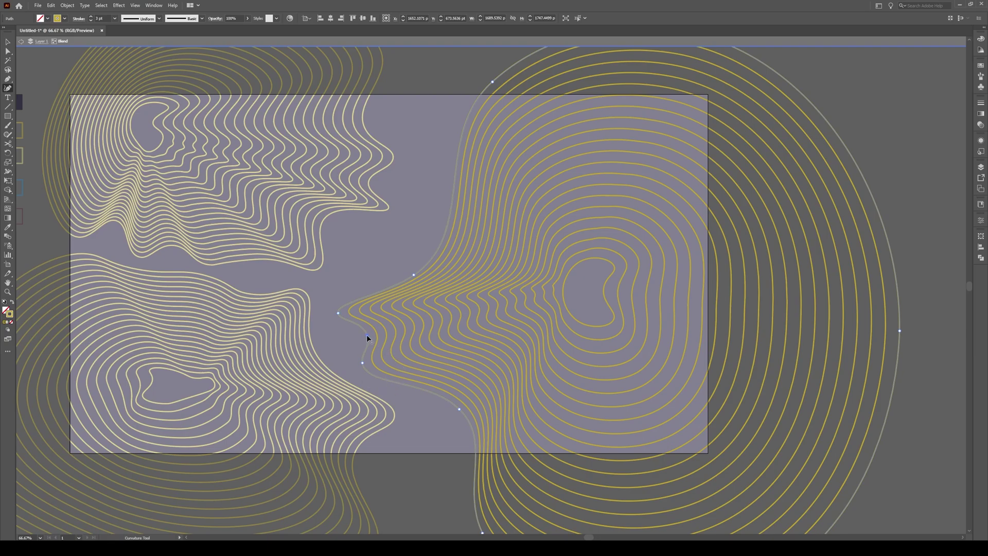
{"action": "left_click_drag", "start_coordinate": [366, 335], "coordinate": [326, 350]}
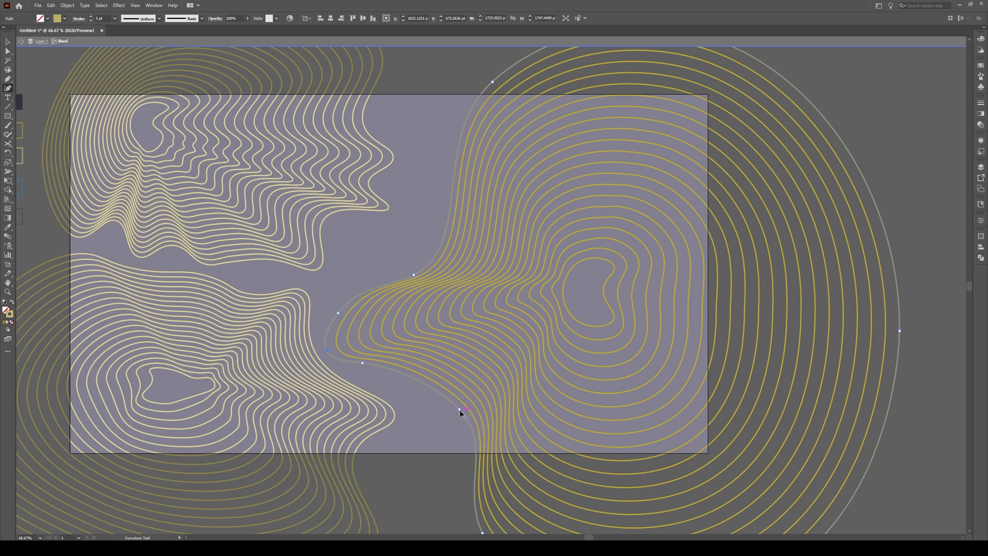
{"action": "left_click_drag", "start_coordinate": [459, 410], "coordinate": [390, 491]}
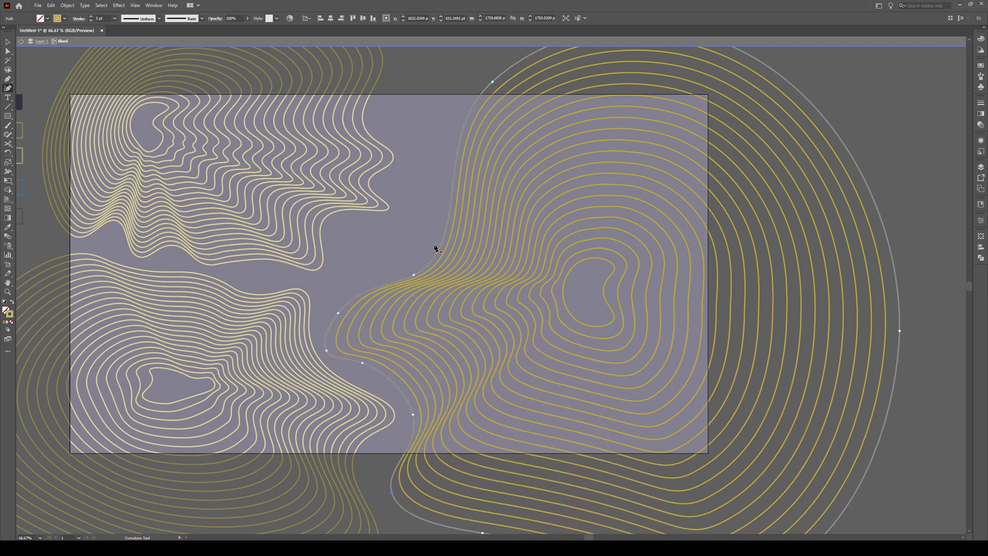
Add upper spine points and pull them up-left to ripple the contours toward the left blends
{"action": "left_click_drag", "start_coordinate": [438, 255], "coordinate": [400, 219]}
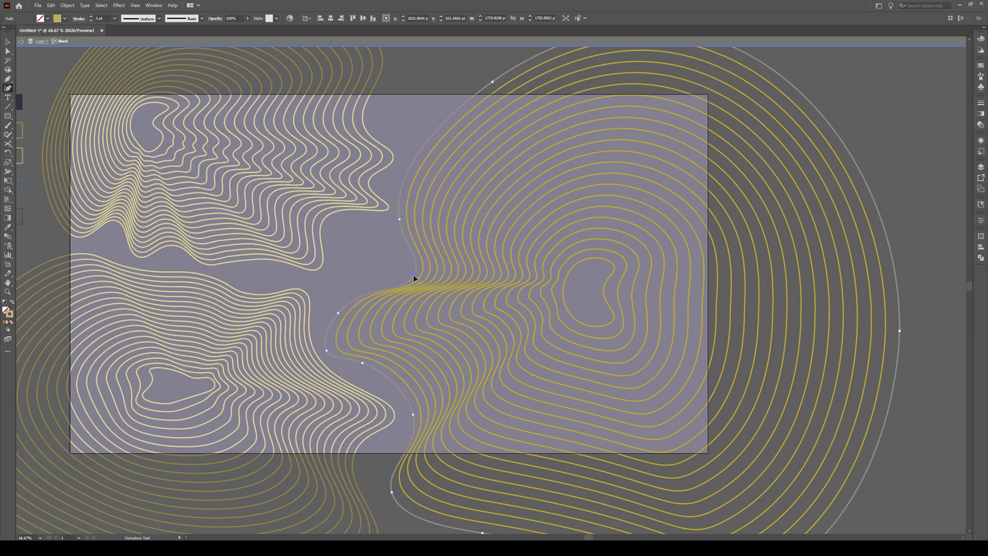
{"action": "left_click_drag", "start_coordinate": [414, 276], "coordinate": [338, 230]}
{"action": "scroll", "coordinate": [412, 240], "scroll_direction": "up", "scroll_amount": 3}
{"action": "left_click_drag", "start_coordinate": [436, 284], "coordinate": [410, 183]}
{"action": "left_click", "coordinate": [460, 246]}
{"action": "left_click_drag", "start_coordinate": [422, 228], "coordinate": [407, 256]}
{"action": "left_click", "coordinate": [433, 269]}
{"action": "left_click_drag", "start_coordinate": [416, 222], "coordinate": [393, 195]}
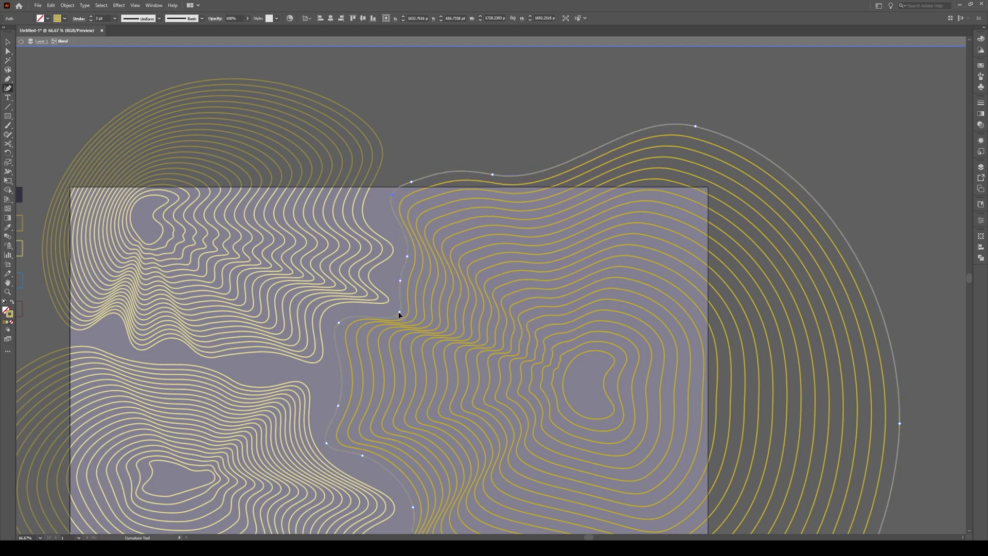
{"action": "left_click_drag", "start_coordinate": [400, 313], "coordinate": [394, 274]}
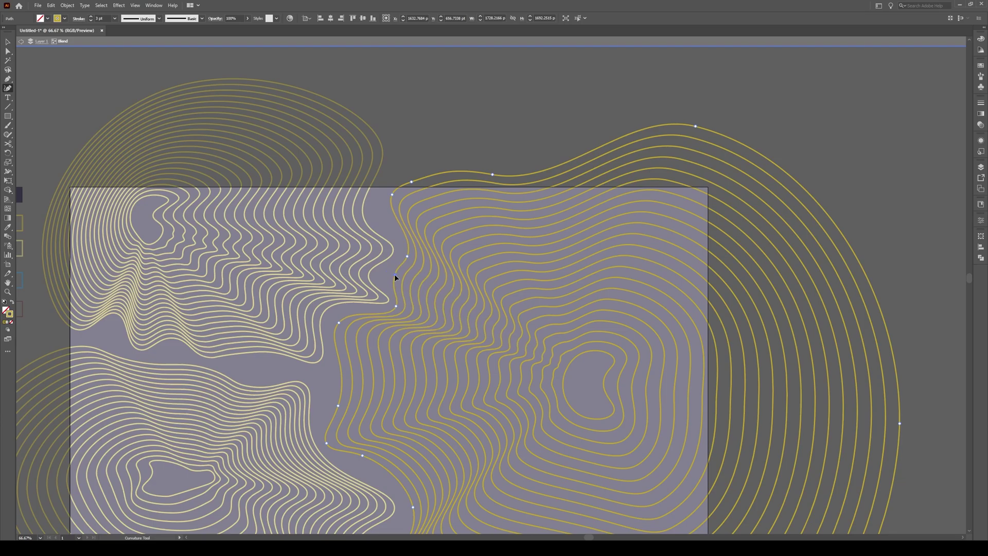
{"action": "key", "text": "v"}
{"action": "key", "text": "ctrl+shift+a"}
{"action": "key", "text": "Escape"}
{"action": "scroll", "coordinate": [423, 226], "scroll_direction": "down", "scroll_amount": 3}
{"action": "scroll", "coordinate": [423, 390], "scroll_direction": "up", "scroll_amount": 2}
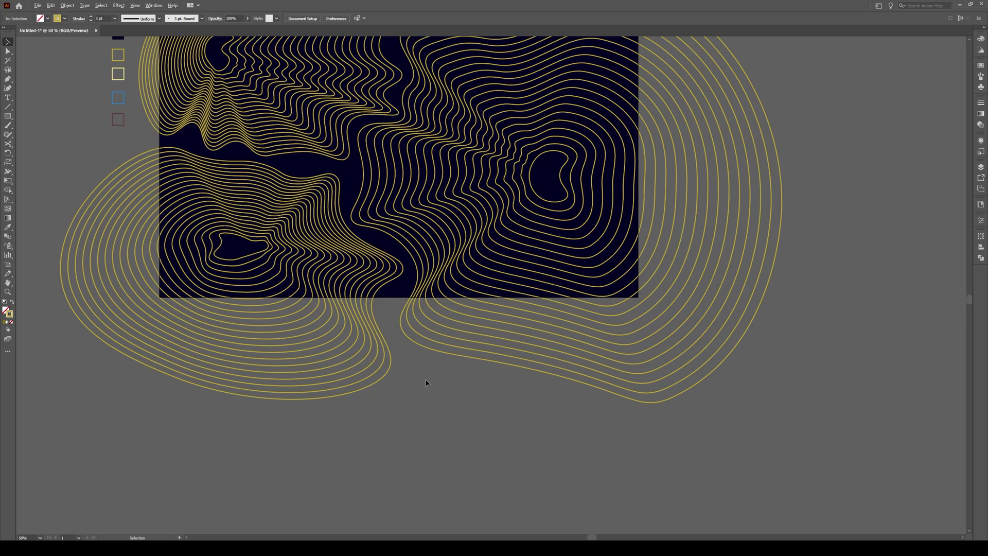
{"action": "left_click", "coordinate": [135, 5]}
{"action": "left_click", "coordinate": [135, 5]}
{"action": "left_click", "coordinate": [135, 7]}
{"action": "left_click", "coordinate": [145, 51]}
{"action": "scroll", "coordinate": [383, 396], "scroll_direction": "up", "scroll_amount": 2}
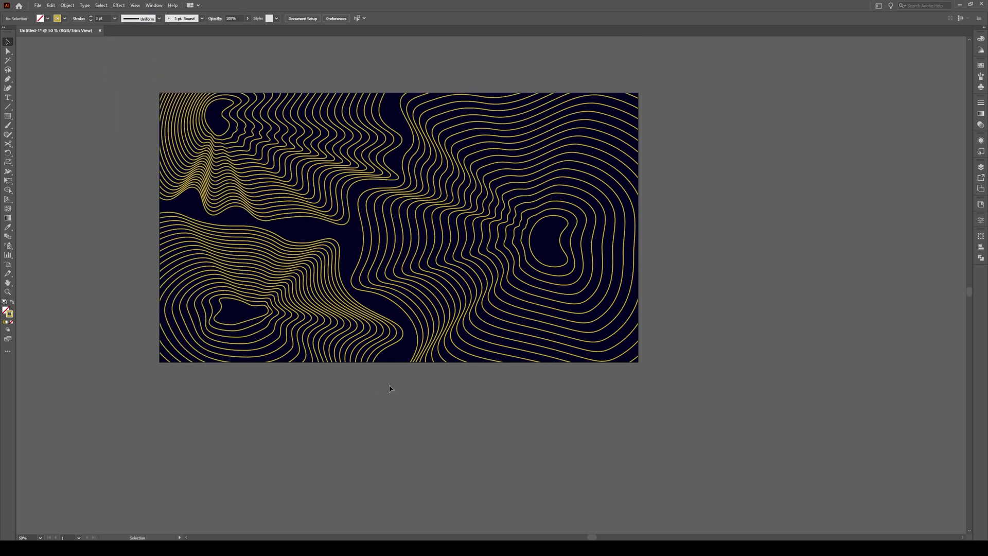
{"action": "scroll", "coordinate": [448, 386], "scroll_direction": "down", "scroll_amount": 1}
{"action": "scroll", "coordinate": [427, 378], "scroll_direction": "down", "scroll_amount": 1}
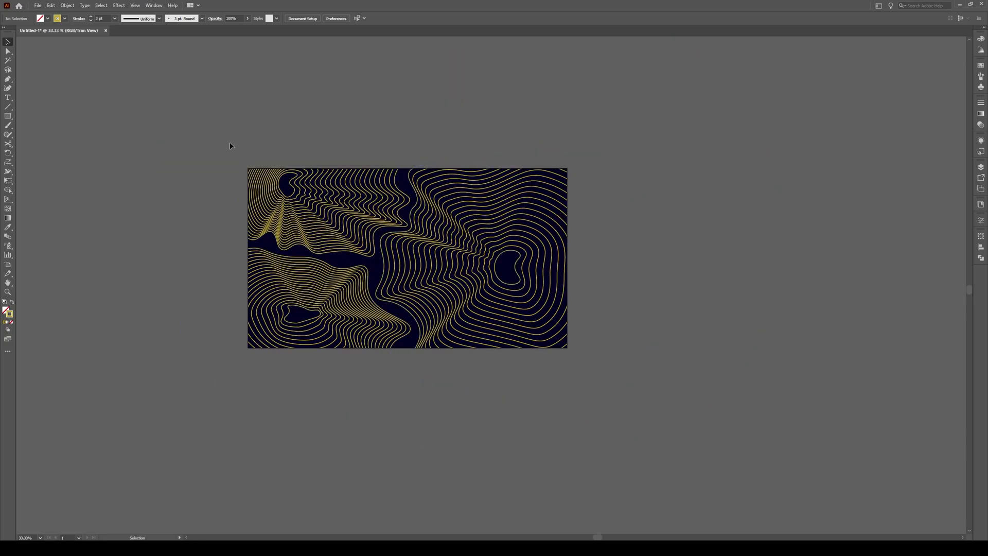
{"action": "left_click", "coordinate": [134, 5]}
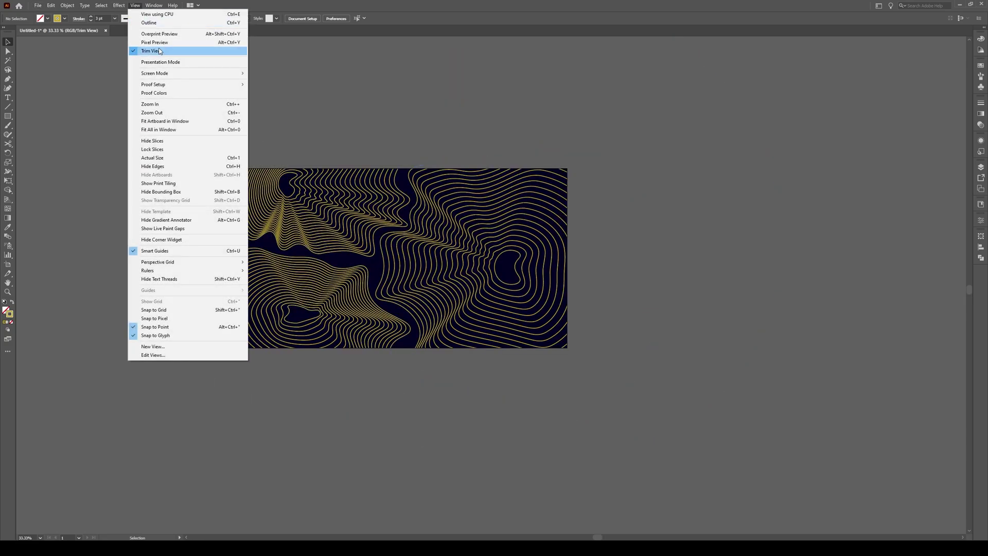
{"action": "left_click", "coordinate": [146, 51]}
{"action": "scroll", "coordinate": [380, 206], "scroll_direction": "up", "scroll_amount": 1}
{"action": "scroll", "coordinate": [385, 262], "scroll_direction": "up", "scroll_amount": 1}
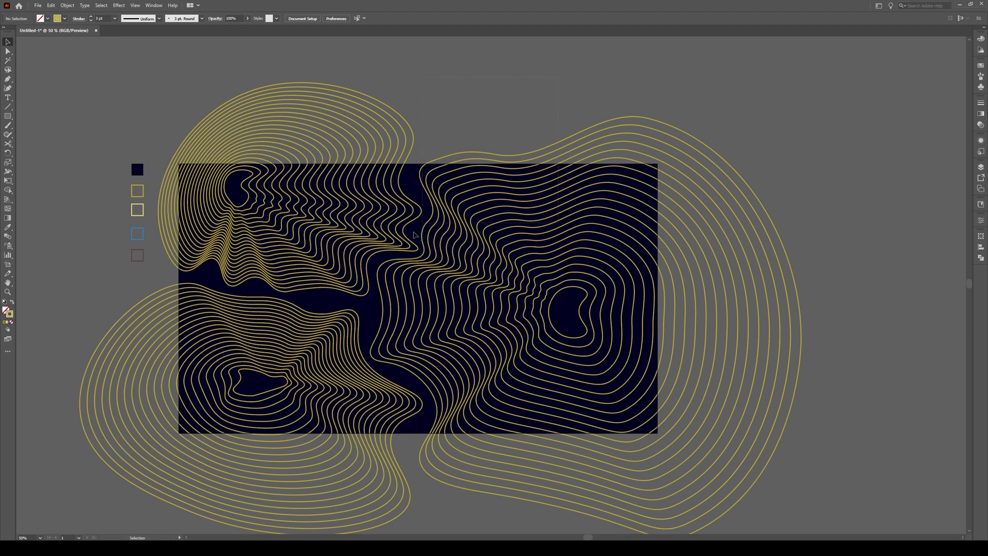
Expand the selected contour blends into ordinary paths with Object > Blend > Expand
{"action": "left_click", "coordinate": [319, 386]}
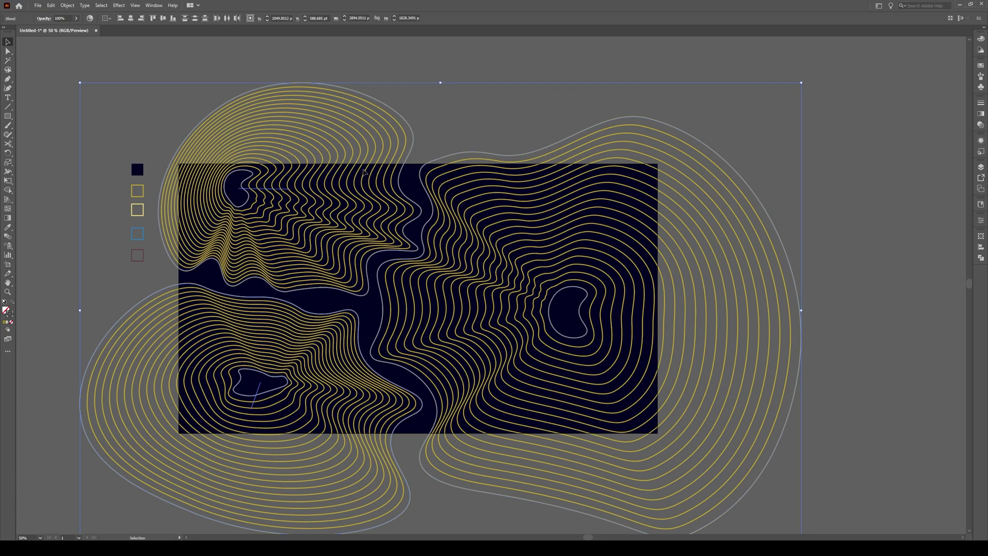
{"action": "left_click", "coordinate": [67, 5]}
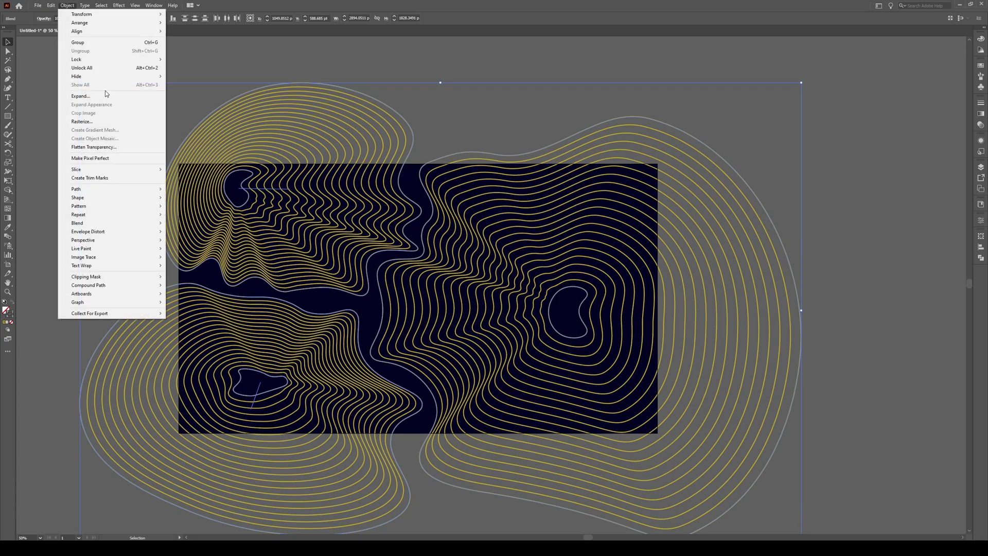
{"action": "mouse_move", "coordinate": [104, 225]}
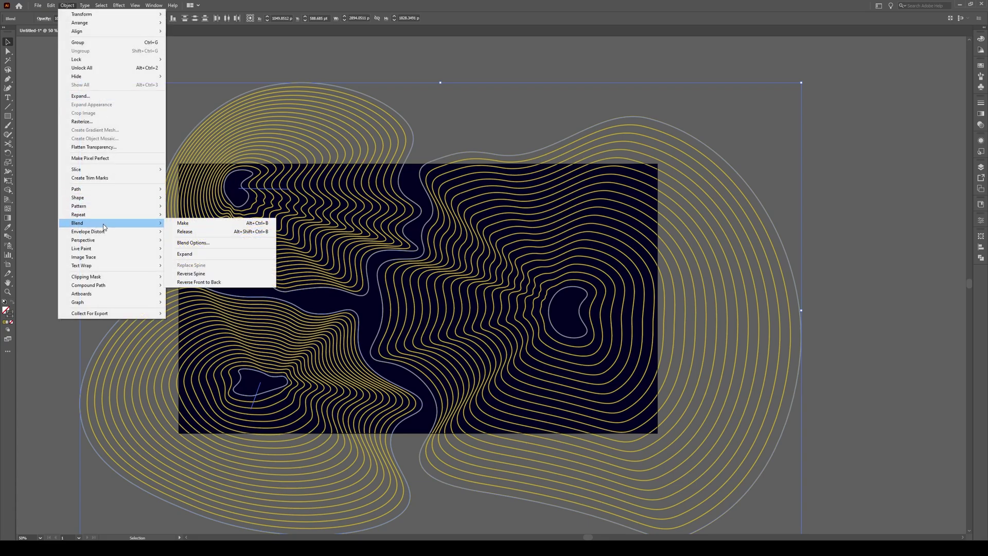
{"action": "left_click", "coordinate": [214, 254]}
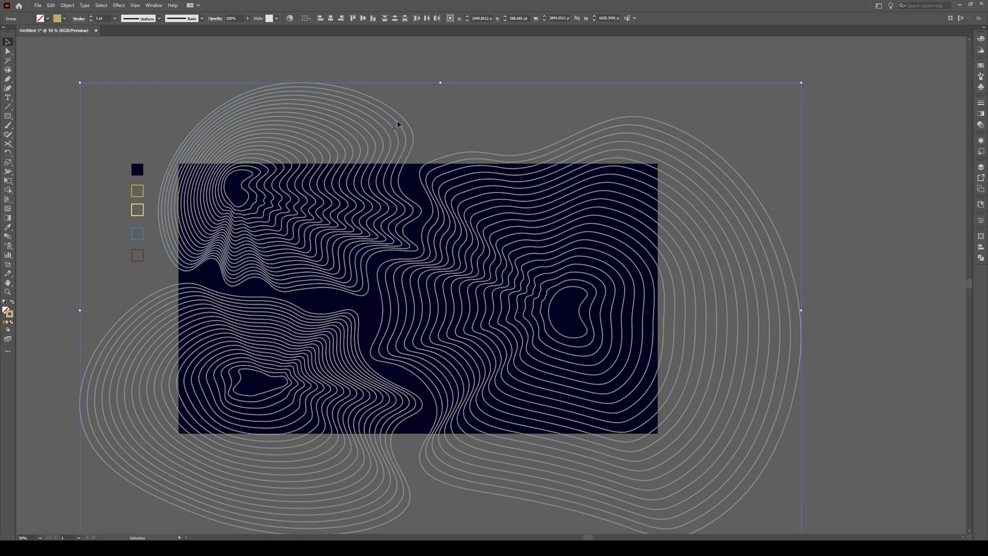
{"action": "left_click", "coordinate": [467, 119]}
Ungroup the upper-left, right and lower-left contour groups, then move one upper-left path
{"action": "left_click", "coordinate": [412, 152]}
{"action": "right_click", "coordinate": [412, 152]}
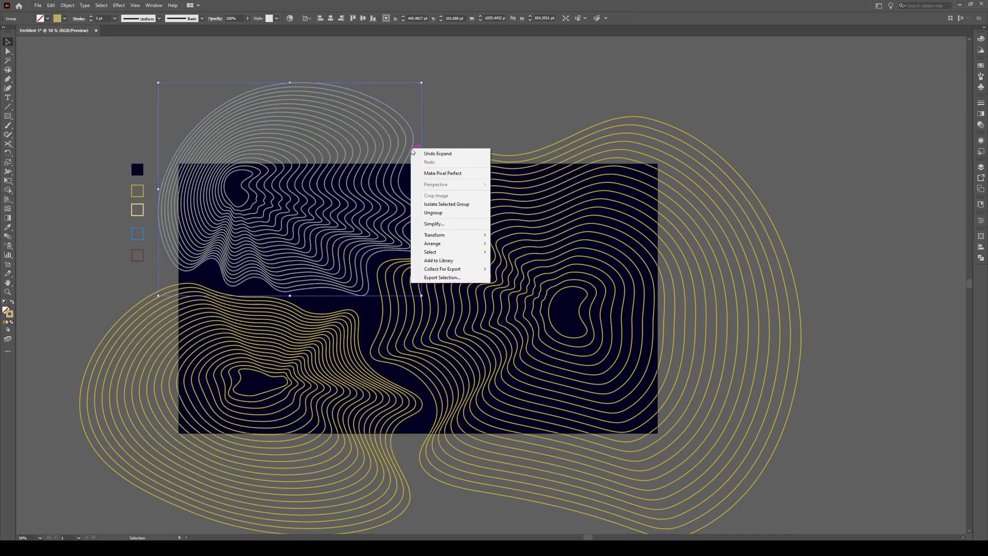
{"action": "left_click", "coordinate": [446, 214]}
{"action": "left_click", "coordinate": [456, 160]}
{"action": "left_click", "coordinate": [456, 160]}
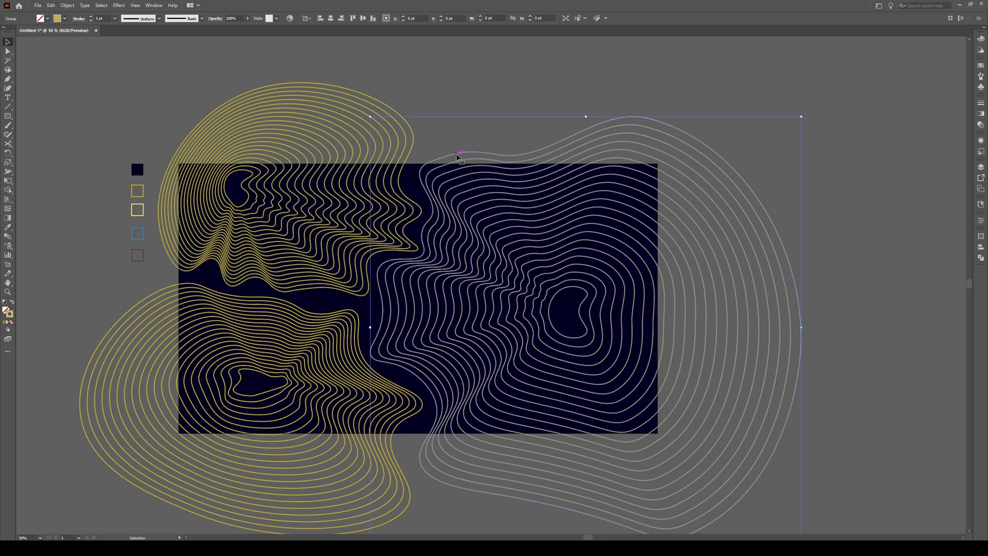
{"action": "right_click", "coordinate": [457, 160]}
{"action": "left_click", "coordinate": [479, 219]}
{"action": "left_click", "coordinate": [345, 317]}
{"action": "right_click", "coordinate": [345, 317]}
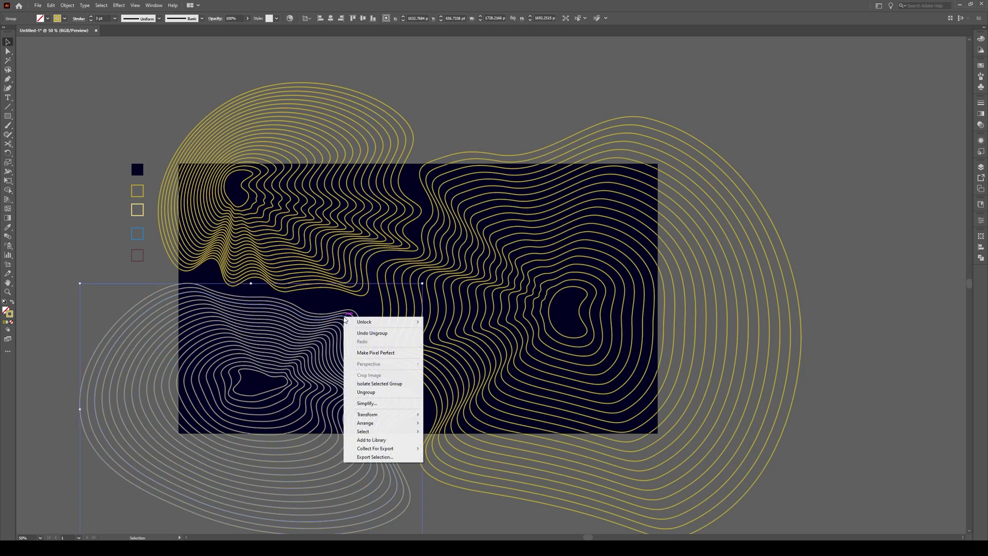
{"action": "left_click", "coordinate": [373, 393]}
{"action": "left_click", "coordinate": [416, 144]}
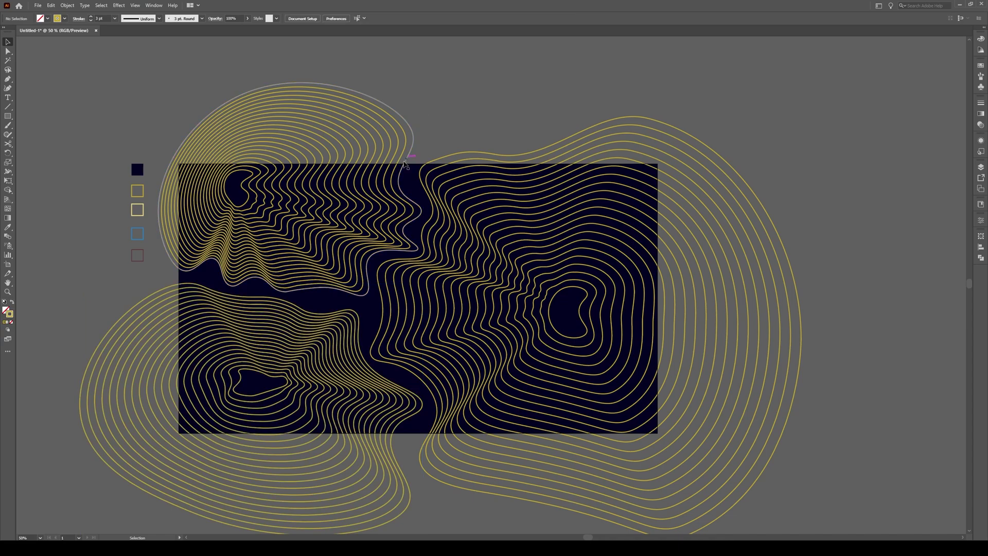
{"action": "left_click", "coordinate": [375, 172]}
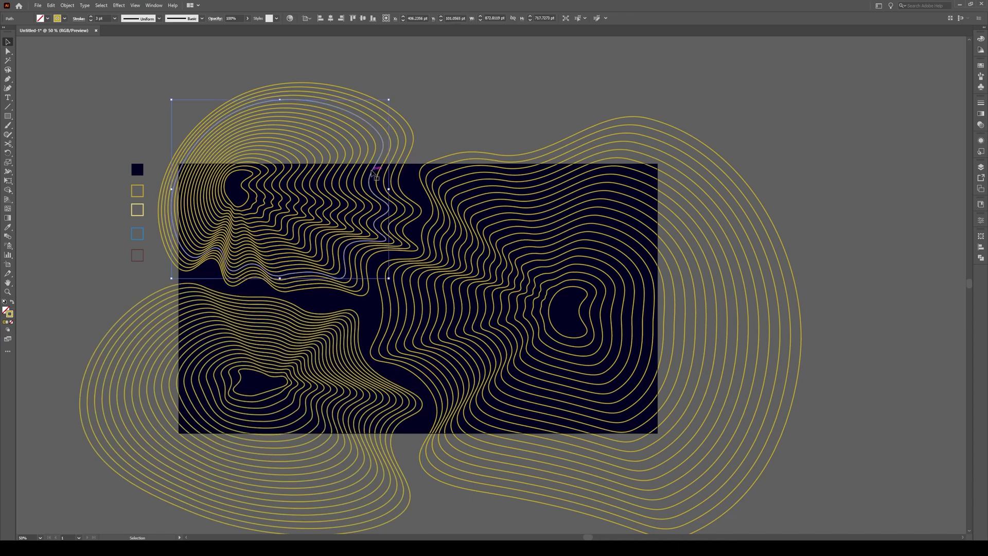
{"action": "left_click_drag", "start_coordinate": [374, 174], "coordinate": [569, 92]}
Make the two innermost upper-left contours cream using the Eyedropper
{"action": "left_click", "coordinate": [514, 97]}
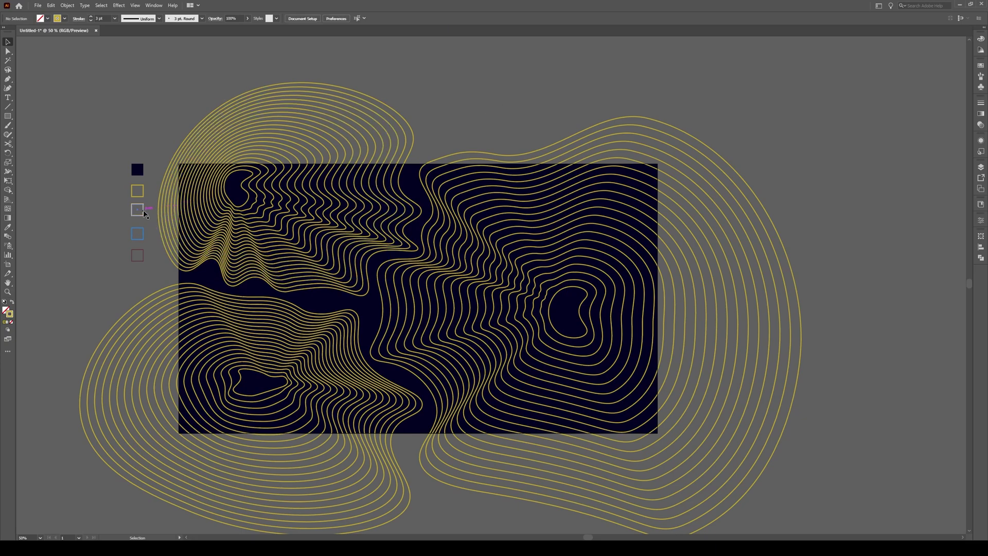
{"action": "left_click", "coordinate": [249, 210]}
{"action": "left_click", "coordinate": [261, 220], "text": "shift"}
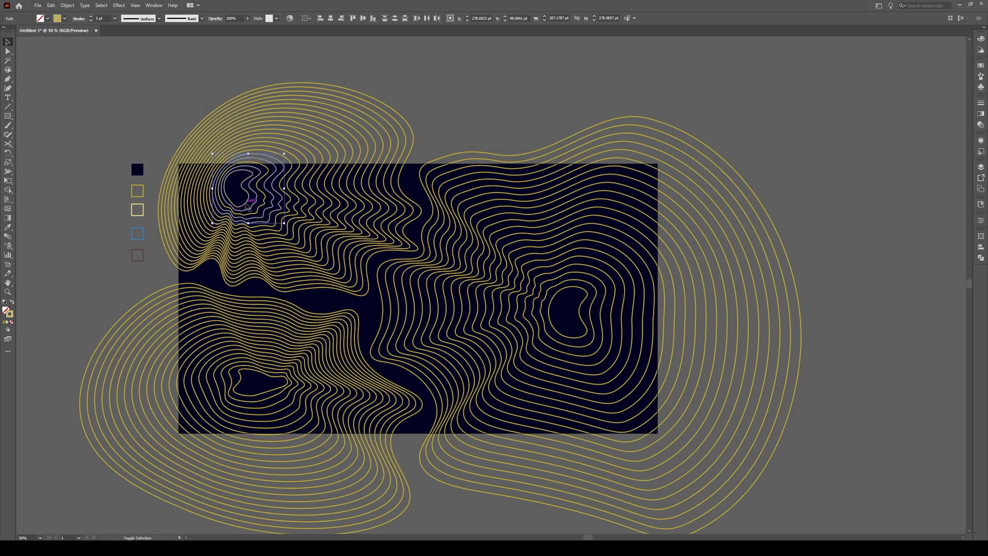
{"action": "key", "text": "i"}
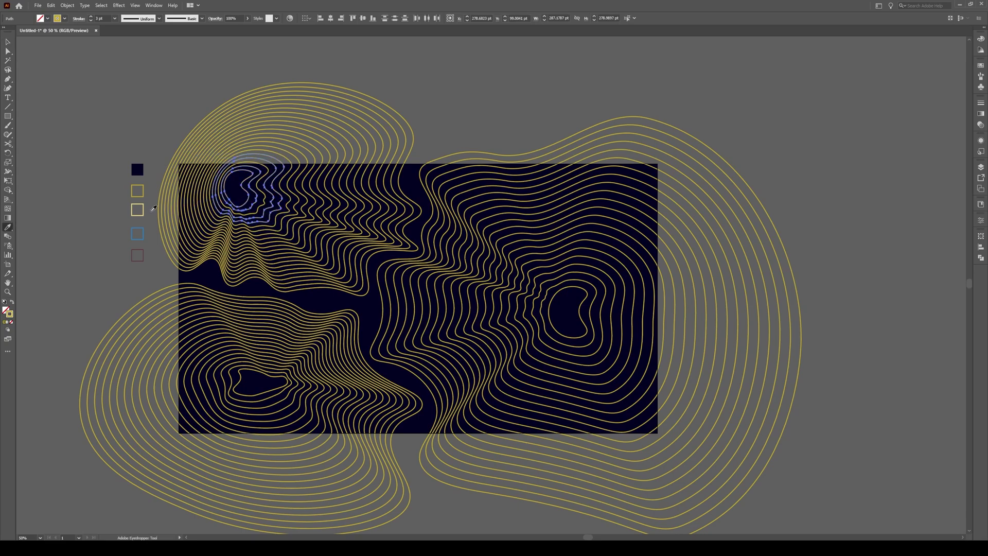
{"action": "left_click", "coordinate": [143, 210]}
{"action": "key", "text": "v"}
{"action": "left_click", "coordinate": [99, 234]}
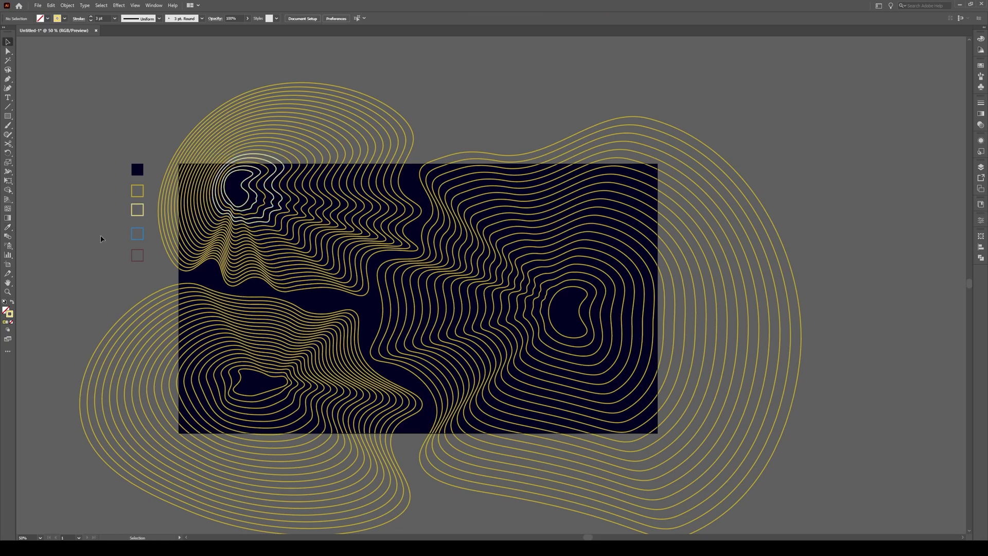
Sample the cream stroke and apply it to five lower-left contours
{"action": "left_click", "coordinate": [247, 202]}
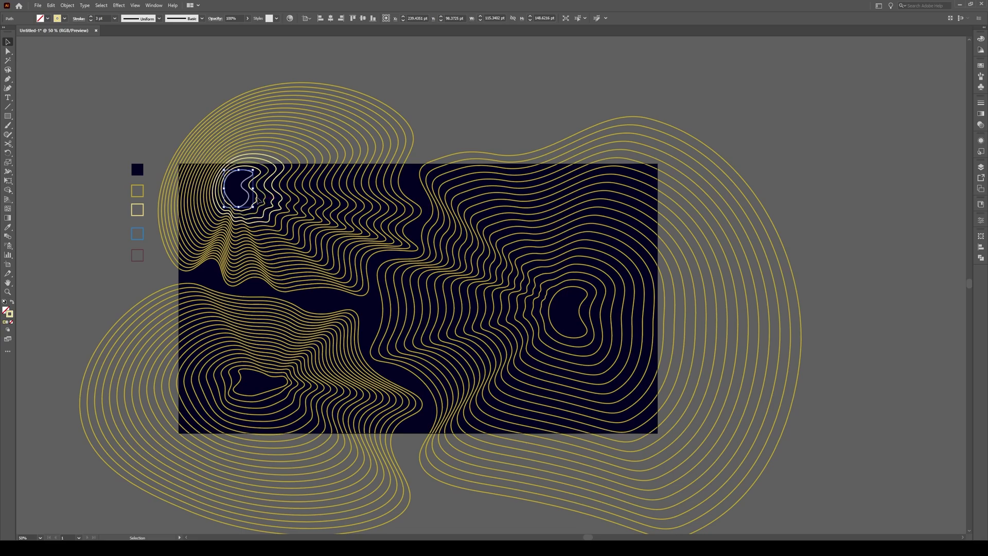
{"action": "key", "text": "i"}
{"action": "left_click", "coordinate": [248, 392], "text": "alt"}
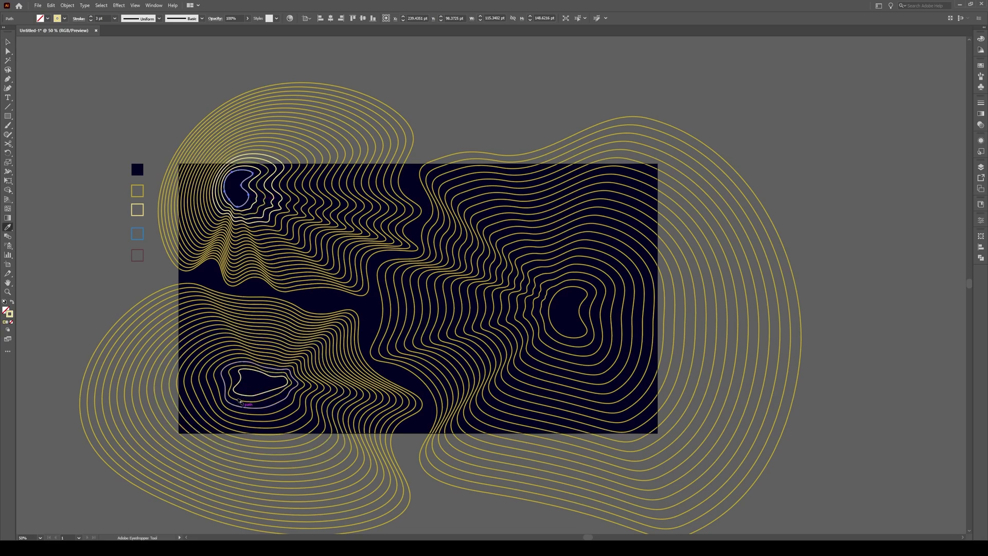
{"action": "left_click", "coordinate": [239, 401], "text": "alt"}
{"action": "left_click", "coordinate": [230, 413], "text": "alt"}
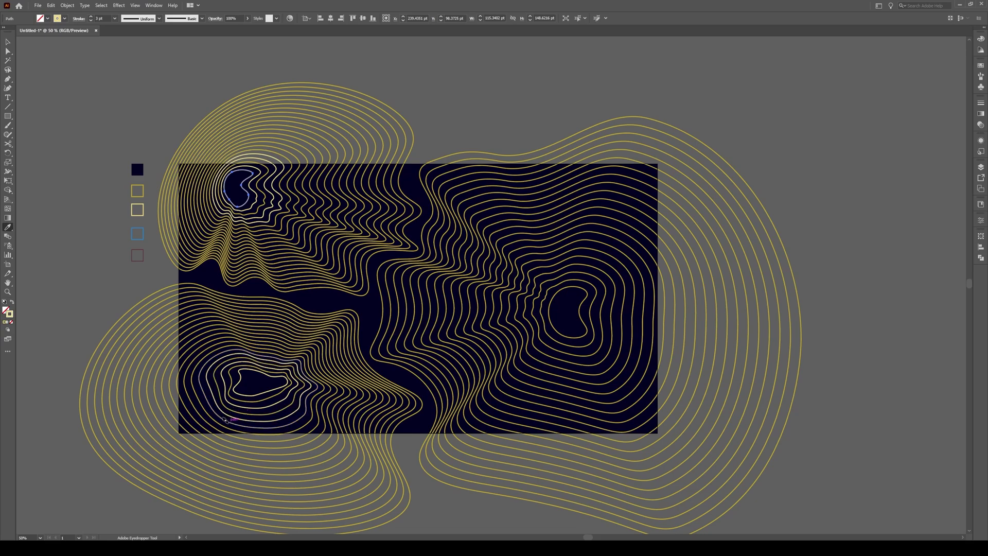
{"action": "left_click", "coordinate": [225, 418], "text": "alt"}
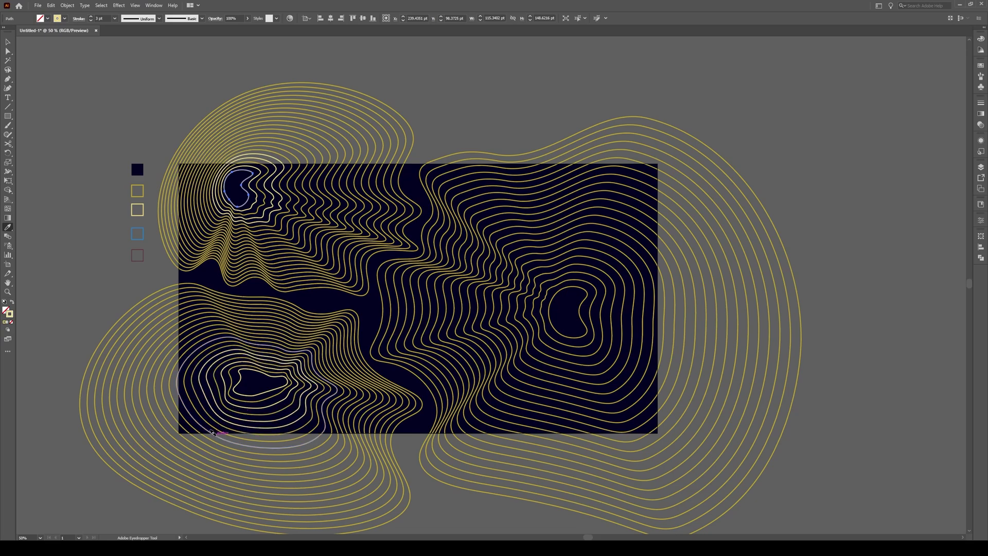
{"action": "left_click", "coordinate": [212, 431], "text": "alt"}
Apply the cream stroke to several right-island, top-left and lower-left contours
{"action": "left_click", "coordinate": [544, 319], "text": "alt"}
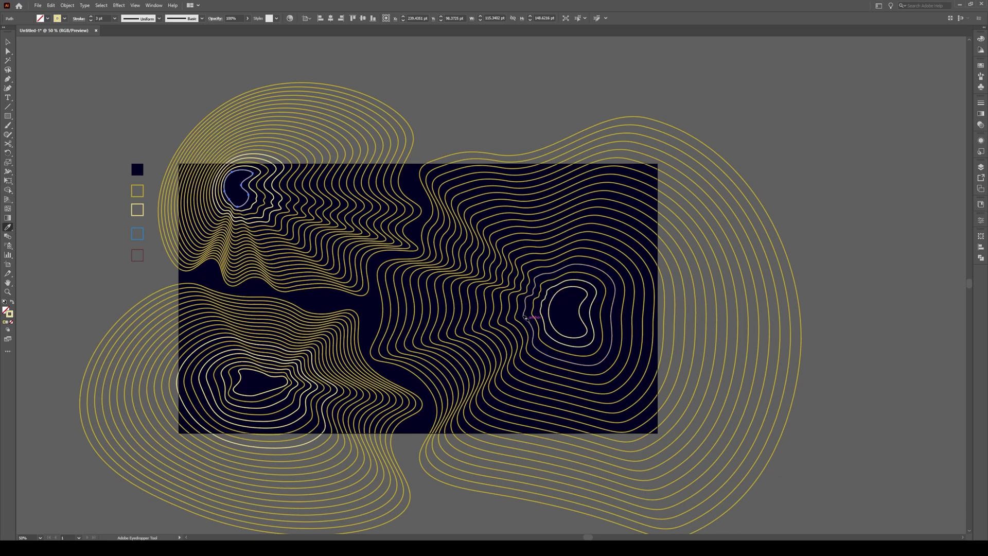
{"action": "left_click", "coordinate": [521, 322], "text": "alt"}
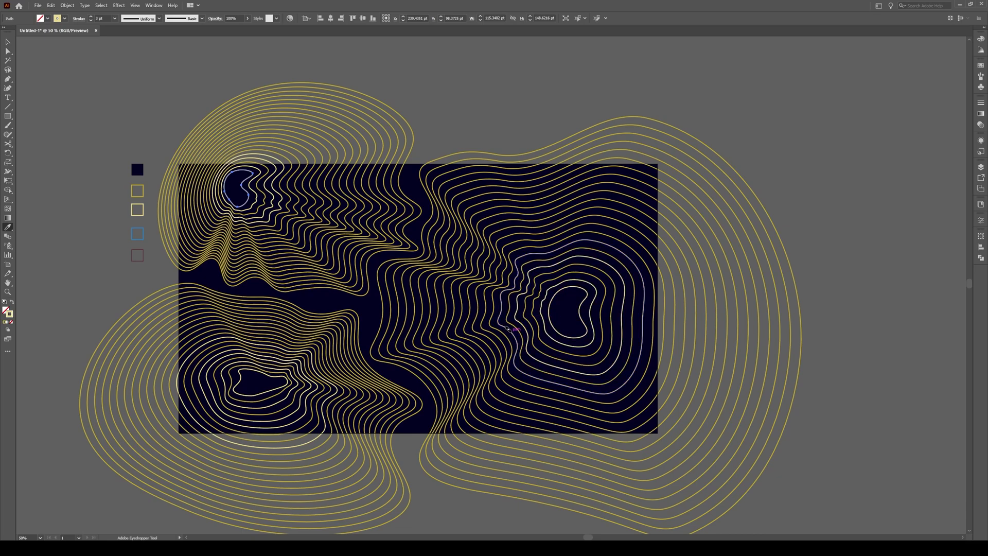
{"action": "left_click", "coordinate": [508, 327], "text": "alt"}
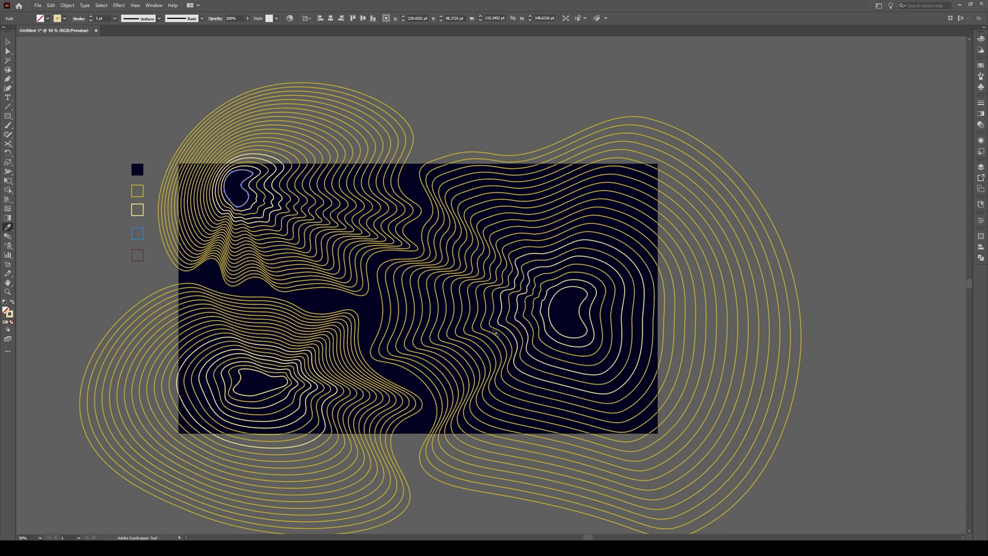
{"action": "left_click", "coordinate": [528, 322], "text": "alt"}
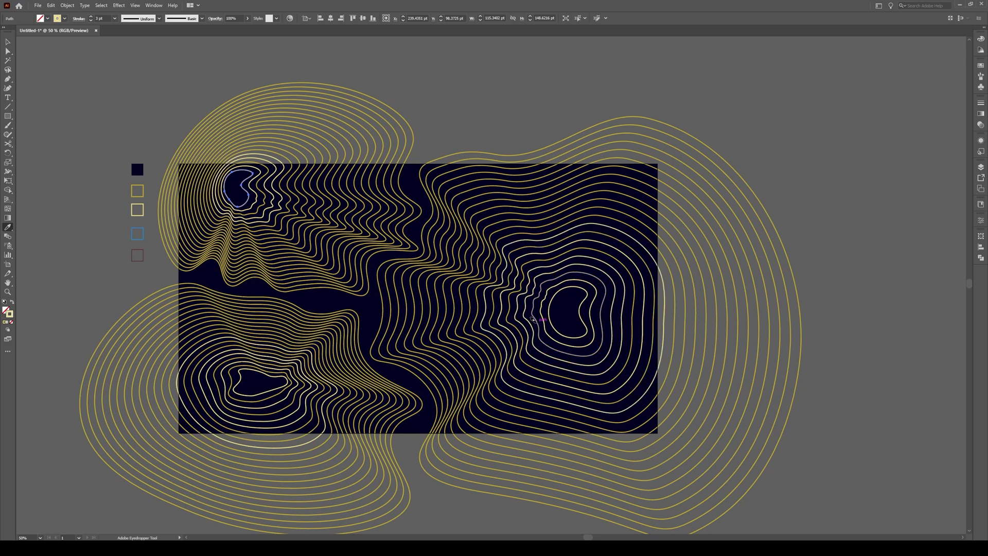
{"action": "left_click", "coordinate": [483, 276], "text": "alt"}
{"action": "left_click", "coordinate": [490, 277], "text": "alt"}
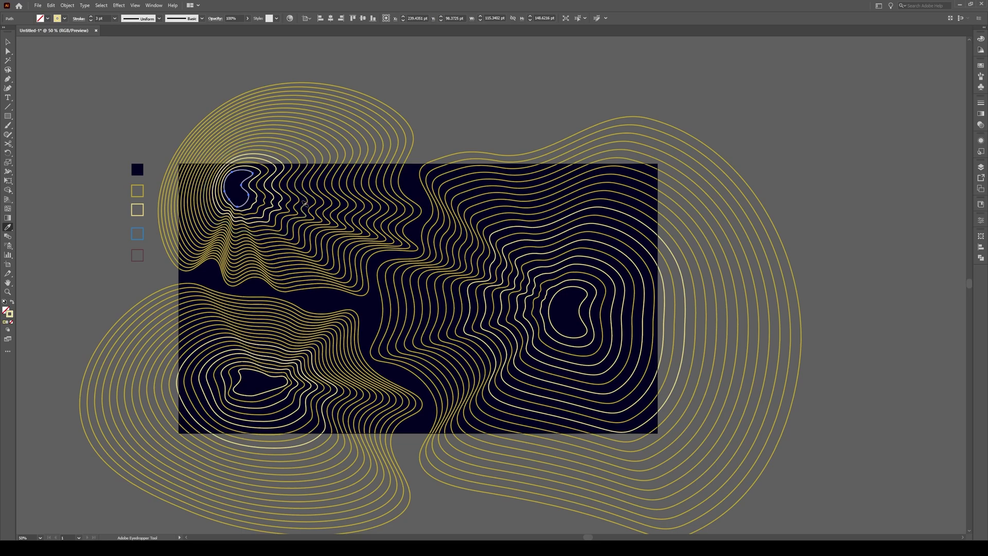
{"action": "left_click", "coordinate": [317, 205], "text": "alt"}
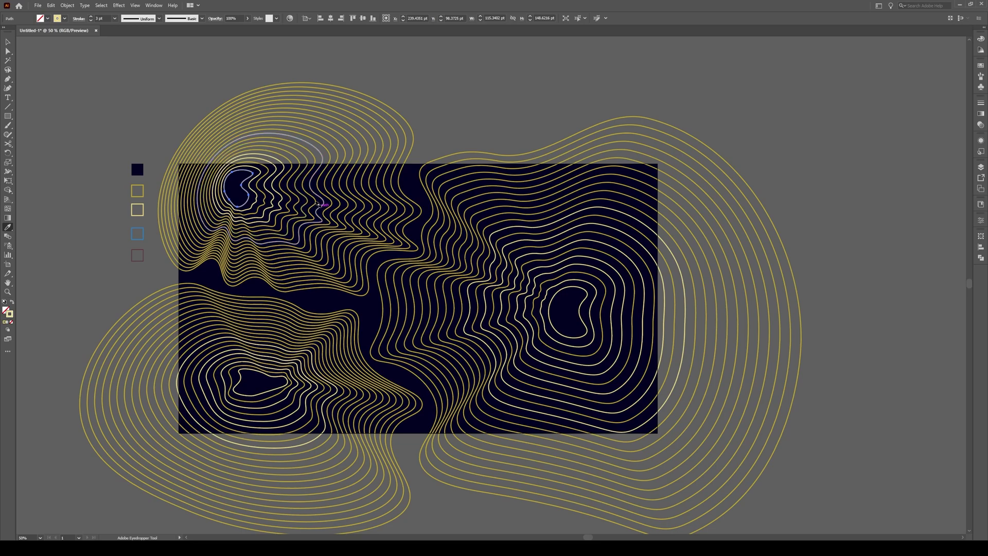
{"action": "left_click", "coordinate": [356, 207], "text": "alt"}
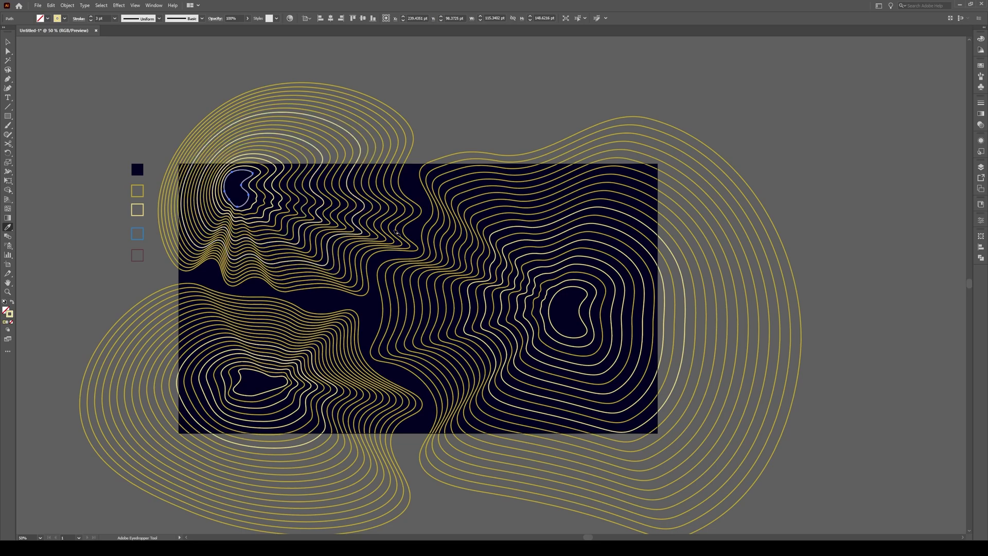
{"action": "left_click", "coordinate": [433, 350], "text": "alt"}
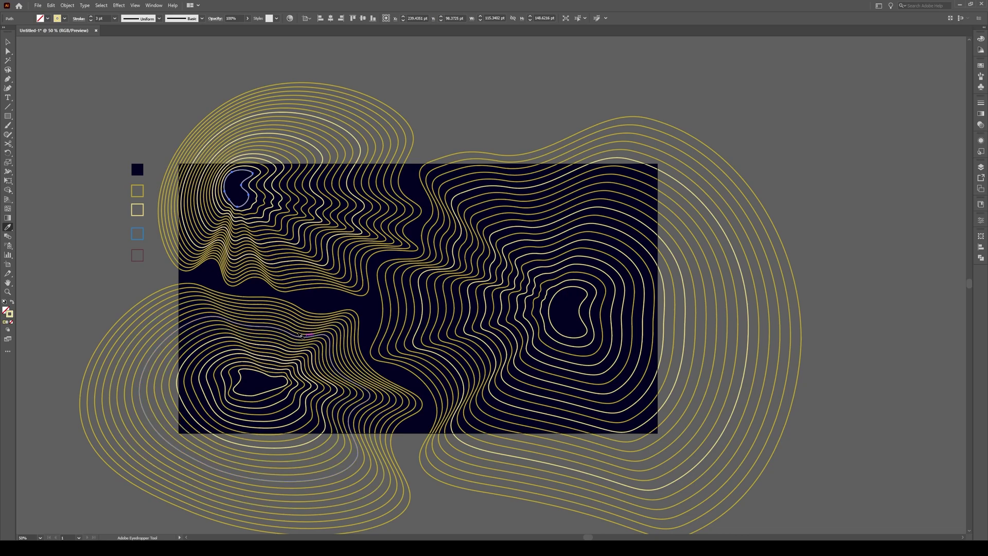
{"action": "left_click", "coordinate": [308, 328], "text": "alt"}
Sample the blue swatch square and give one right-side contour a blue stroke
{"action": "key", "text": "v"}
{"action": "left_click", "coordinate": [462, 130]}
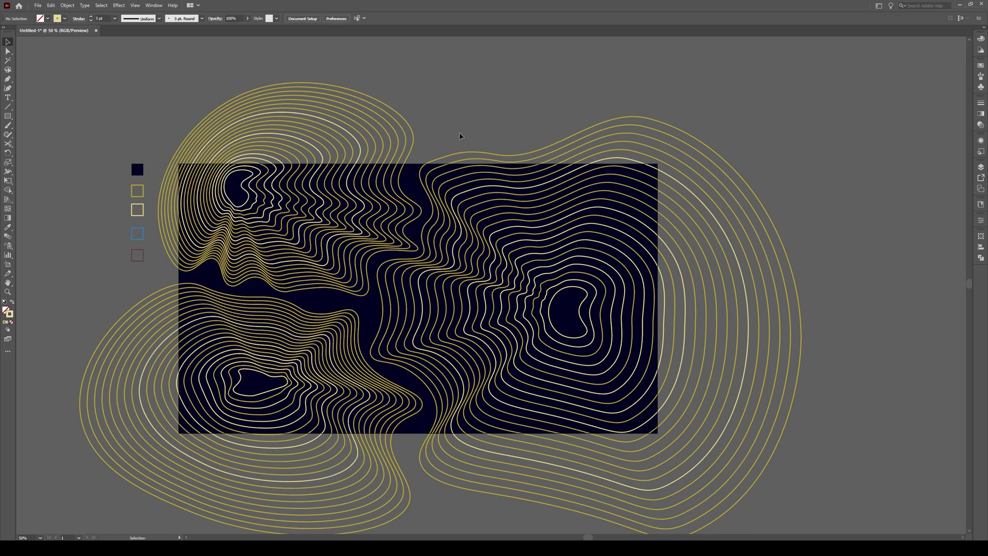
{"action": "left_click_drag", "start_coordinate": [459, 135], "coordinate": [354, 290]}
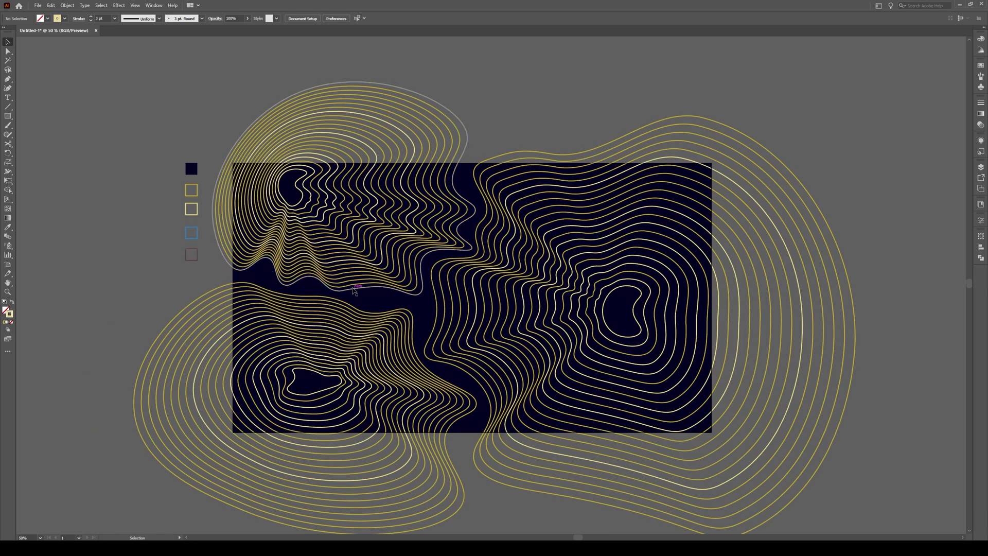
{"action": "left_click", "coordinate": [198, 234]}
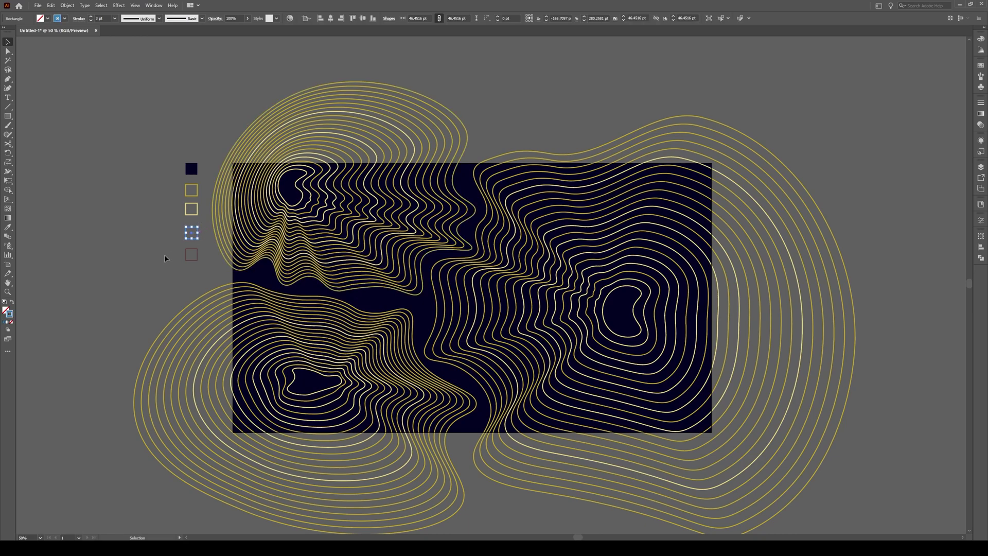
{"action": "key", "text": "i"}
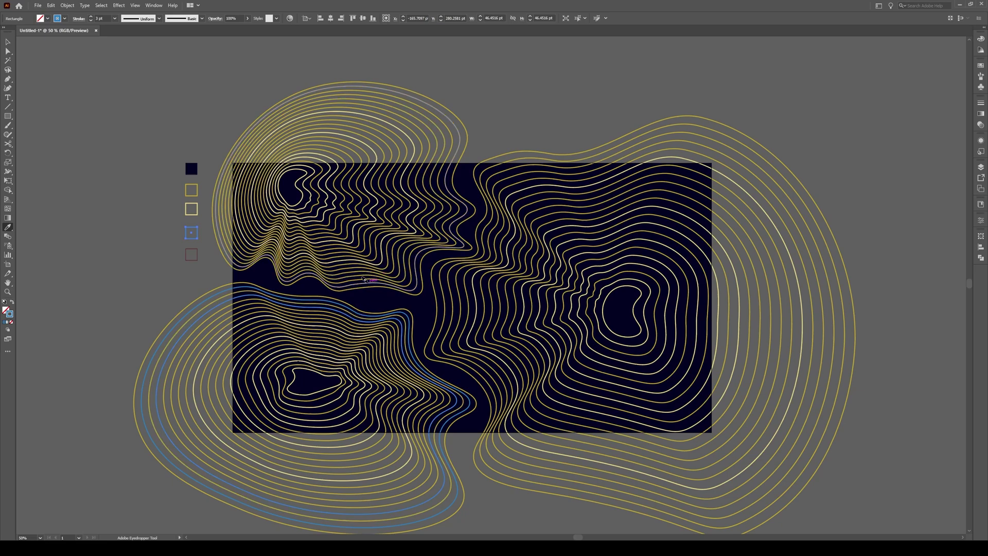
{"action": "left_click", "coordinate": [450, 299], "text": "alt"}
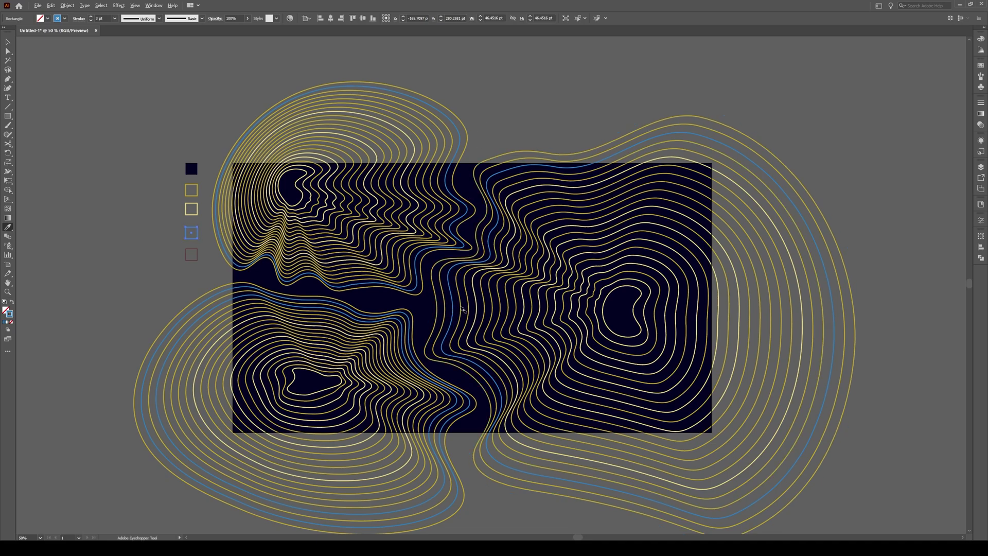
{"action": "key", "text": "v"}
Sample the blue swatch again and turn another contour blue
{"action": "left_click", "coordinate": [513, 70]}
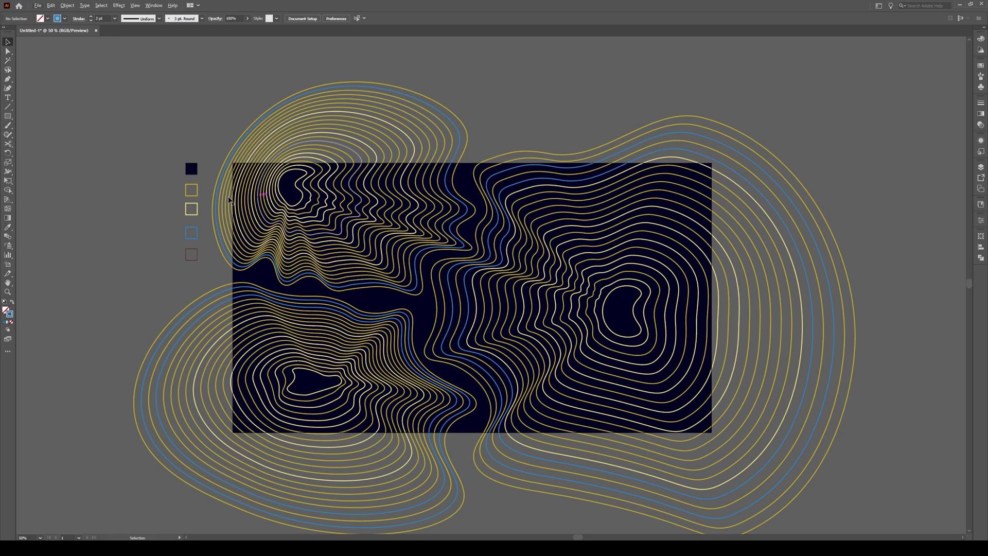
{"action": "left_click", "coordinate": [197, 238]}
{"action": "key", "text": "i"}
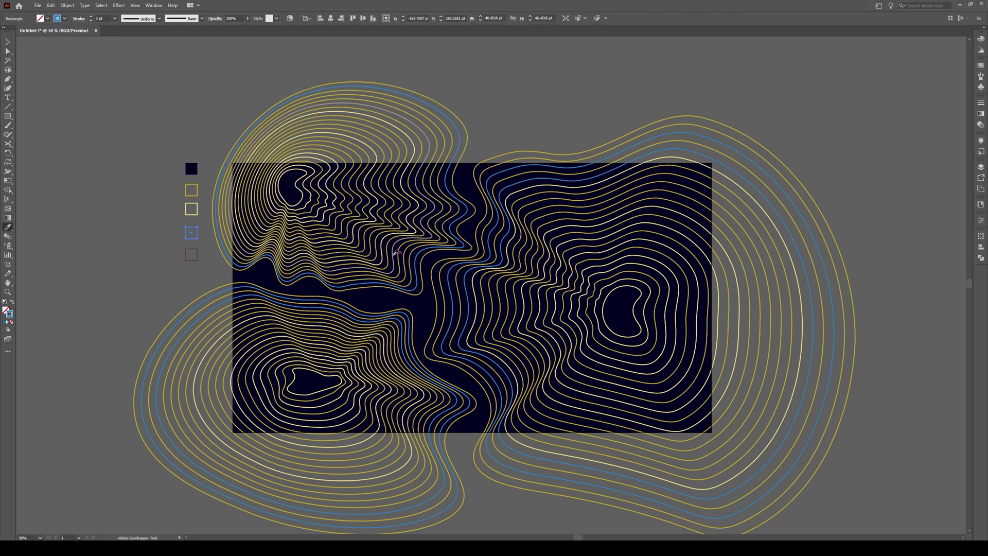
{"action": "left_click", "coordinate": [389, 252]}
{"action": "key", "text": "v"}
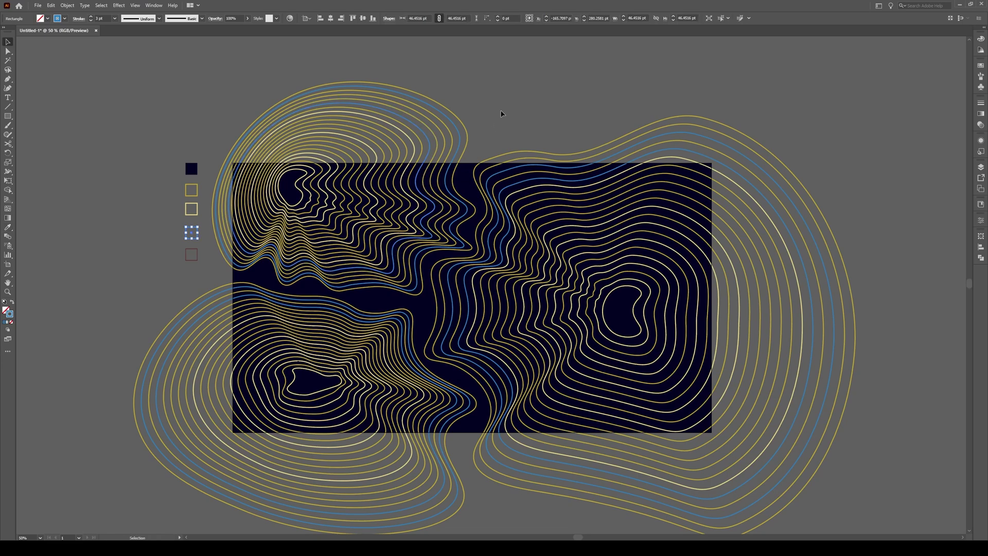
{"action": "left_click", "coordinate": [508, 109]}
{"action": "scroll", "coordinate": [481, 146], "scroll_direction": "down", "scroll_amount": 1}
Turn on View > Trim View and zoom to see the artboard-trimmed artwork
{"action": "scroll", "coordinate": [506, 265], "scroll_direction": "up", "scroll_amount": 1}
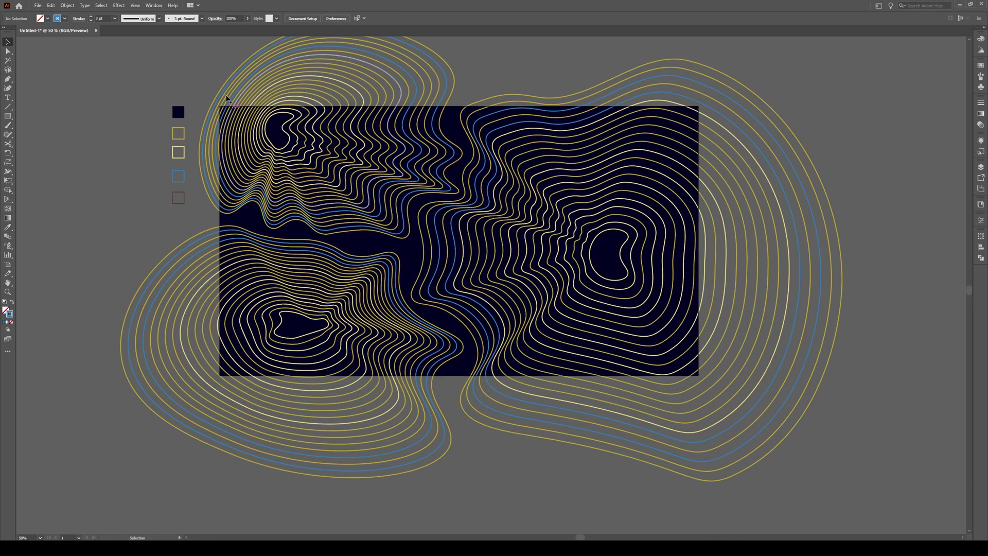
{"action": "left_click", "coordinate": [135, 5]}
{"action": "left_click", "coordinate": [150, 50]}
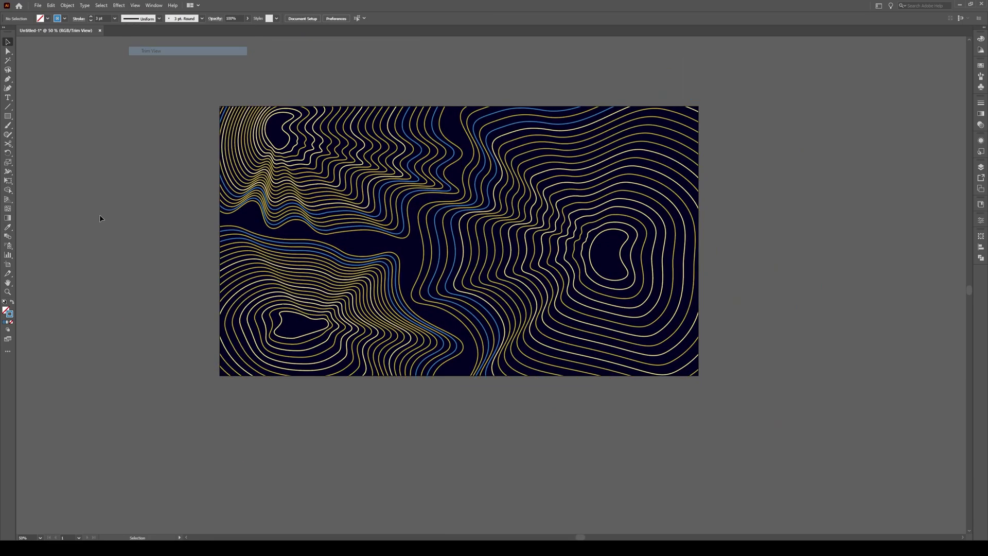
{"action": "scroll", "coordinate": [116, 278], "scroll_direction": "up", "scroll_amount": 1}
{"action": "scroll", "coordinate": [117, 281], "scroll_direction": "down", "scroll_amount": 1}
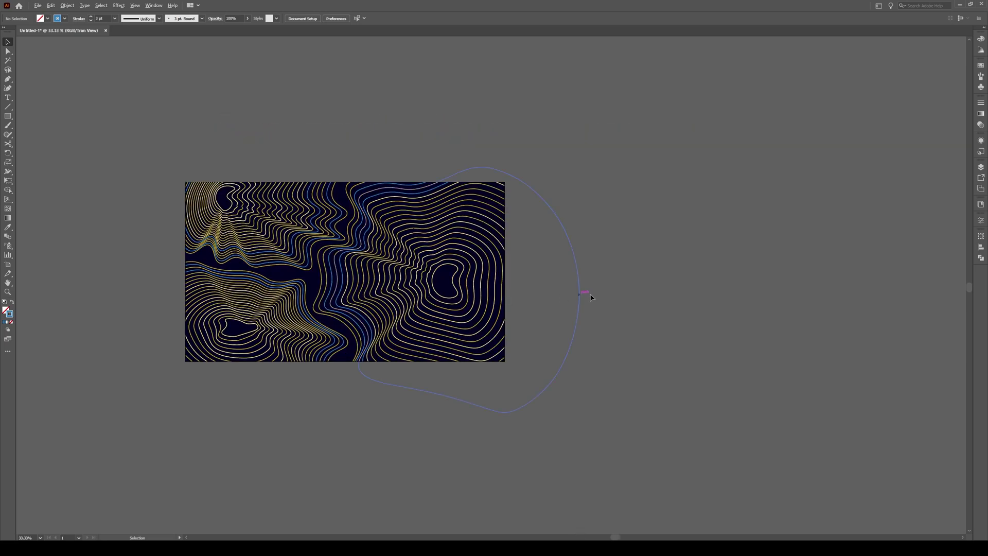
{"action": "scroll", "coordinate": [590, 293], "scroll_direction": "down", "scroll_amount": 2}
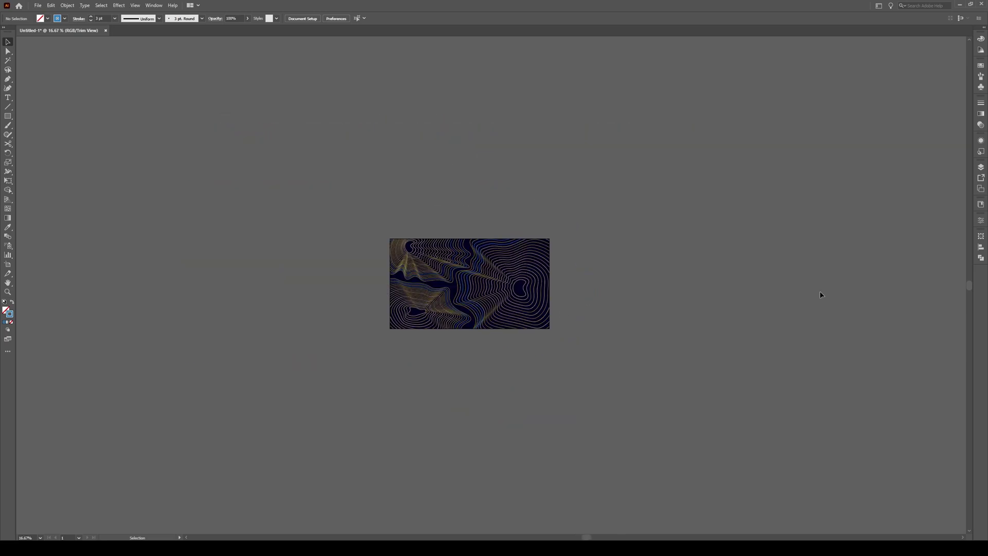
{"action": "scroll", "coordinate": [434, 386], "scroll_direction": "up", "scroll_amount": 1}
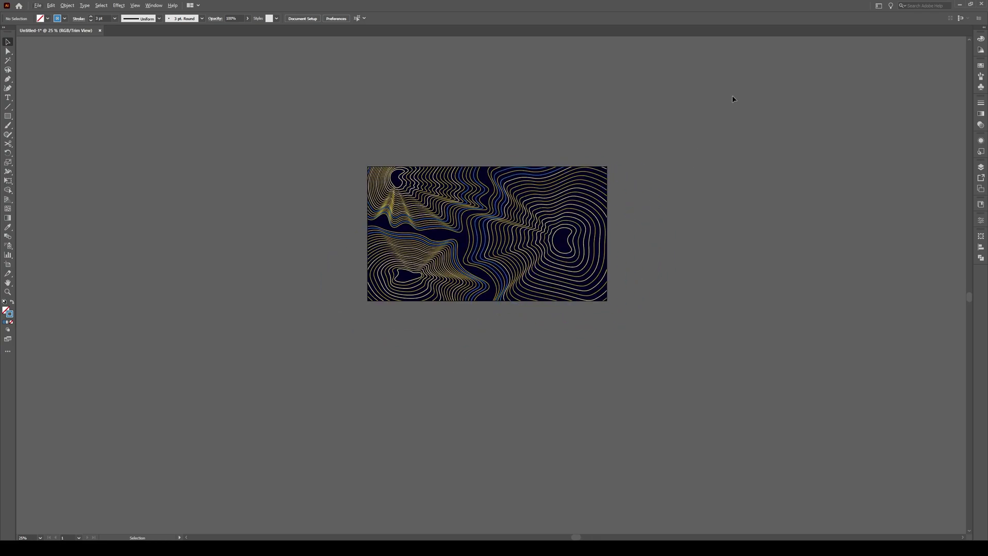
Nudge the contour artwork slightly to adjust its position, then deselect
{"action": "left_click_drag", "start_coordinate": [549, 247], "coordinate": [550, 252]}
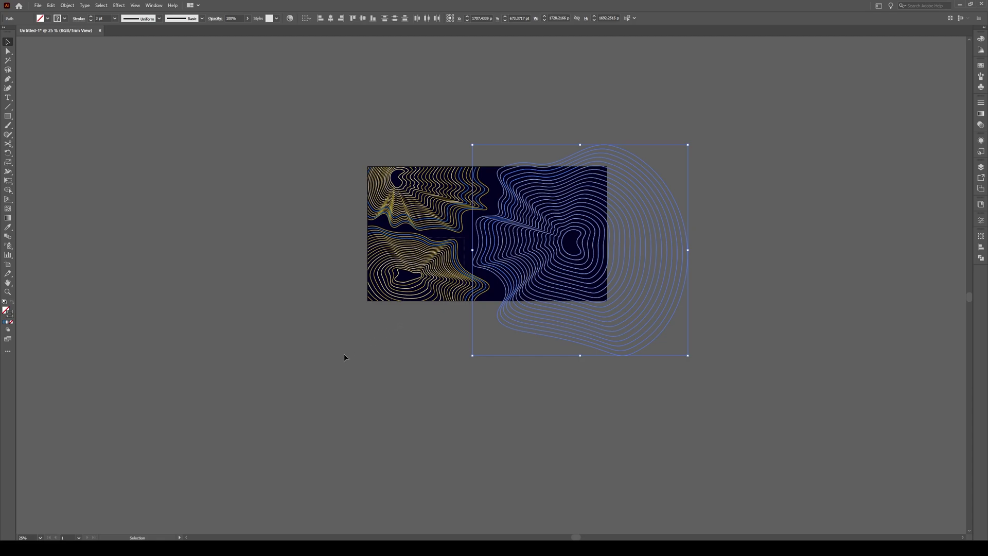
{"action": "mouse_move", "coordinate": [444, 265]}
{"action": "left_mouse_down"}
{"action": "mouse_move", "coordinate": [395, 317]}
{"action": "mouse_move", "coordinate": [446, 268]}
{"action": "left_mouse_up"}
{"action": "left_click", "coordinate": [549, 407]}
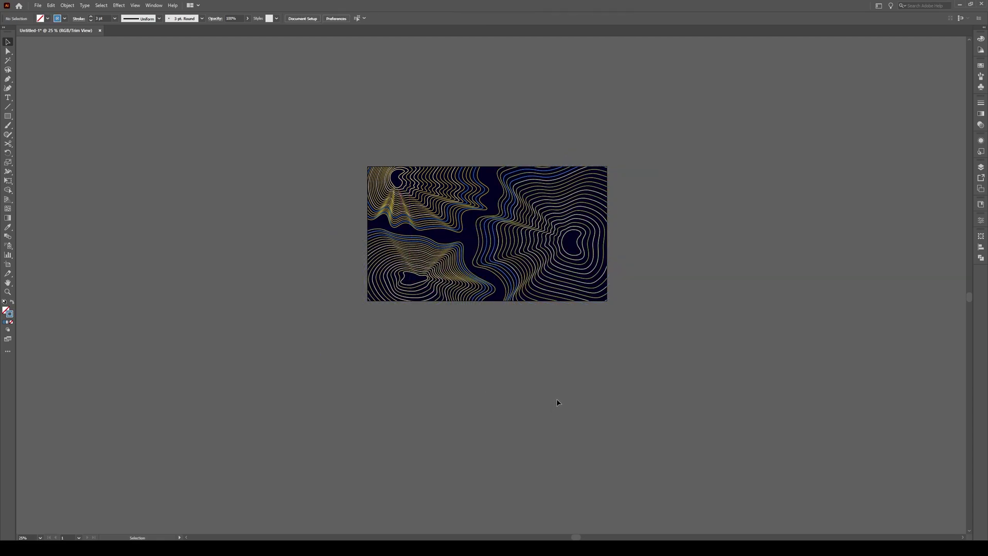
{"action": "scroll", "coordinate": [566, 400], "scroll_direction": "up", "scroll_amount": 1}
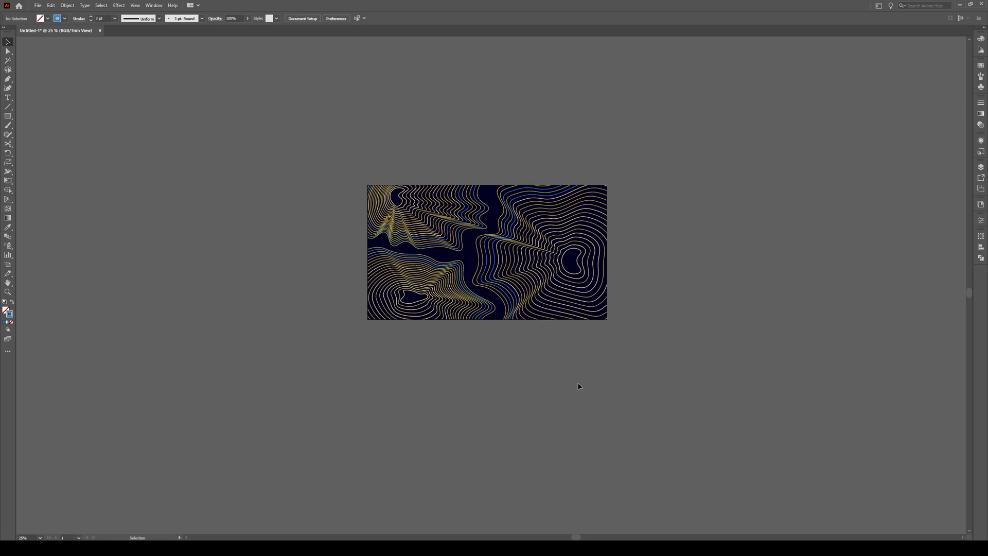
{"action": "scroll", "coordinate": [595, 329], "scroll_direction": "up", "scroll_amount": 1}
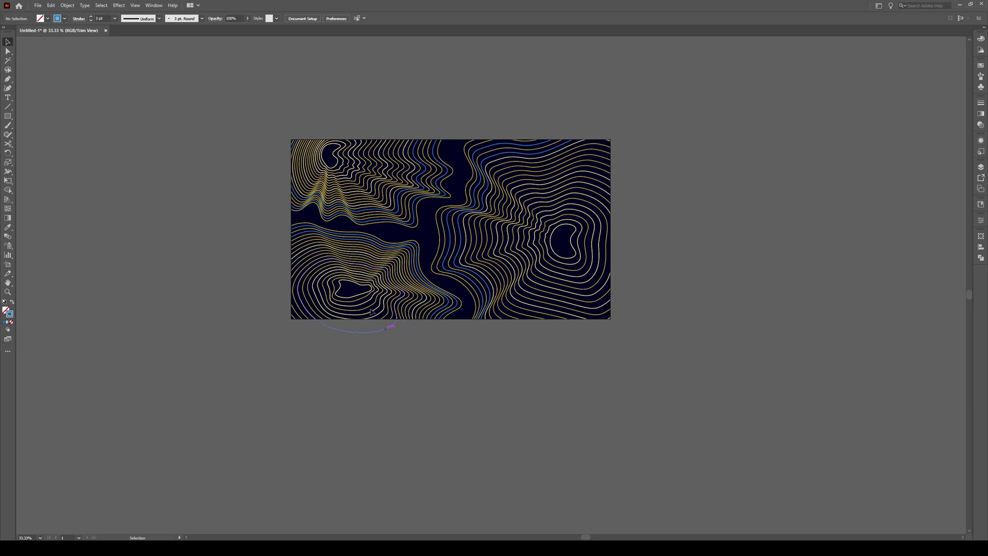
Turn off Trim View and draw a rectangle covering the whole artboard
{"action": "left_click", "coordinate": [138, 6]}
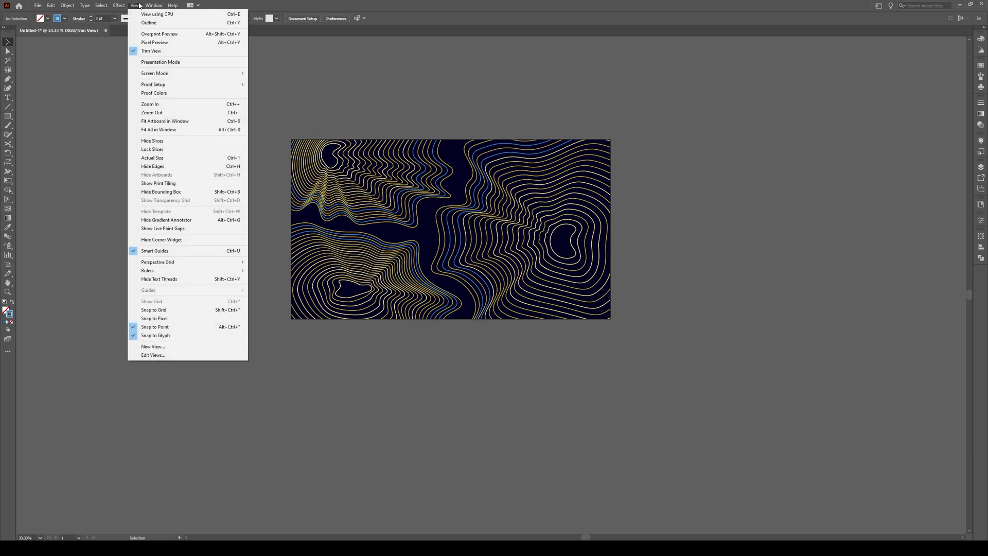
{"action": "left_click", "coordinate": [151, 51]}
{"action": "left_click", "coordinate": [425, 115]}
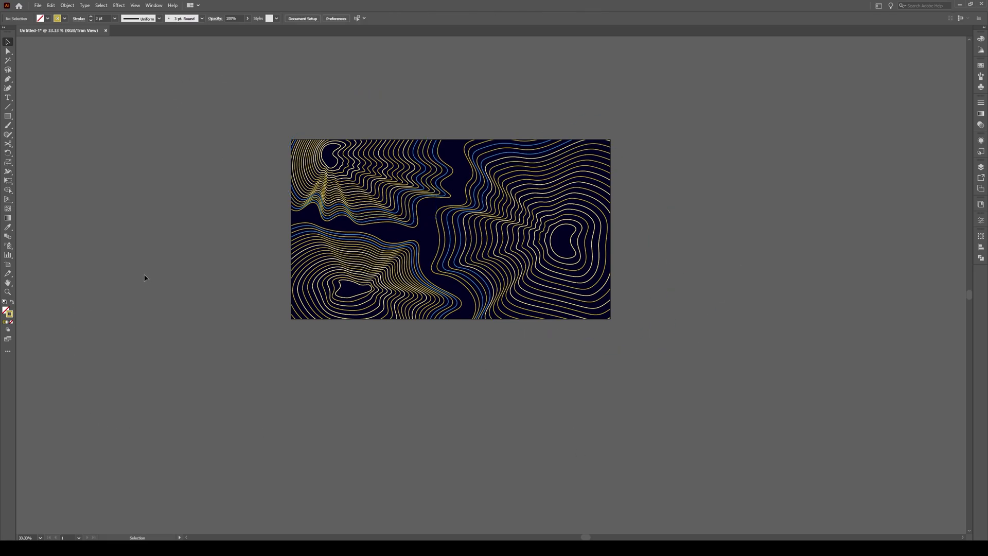
{"action": "key", "text": "m"}
{"action": "left_click_drag", "start_coordinate": [290, 138], "coordinate": [611, 319]}
{"action": "key", "text": "v"}
{"action": "left_click", "coordinate": [697, 491]}
Select all the artwork and make a clipping mask with the rectangle
{"action": "key", "text": "ctrl+a"}
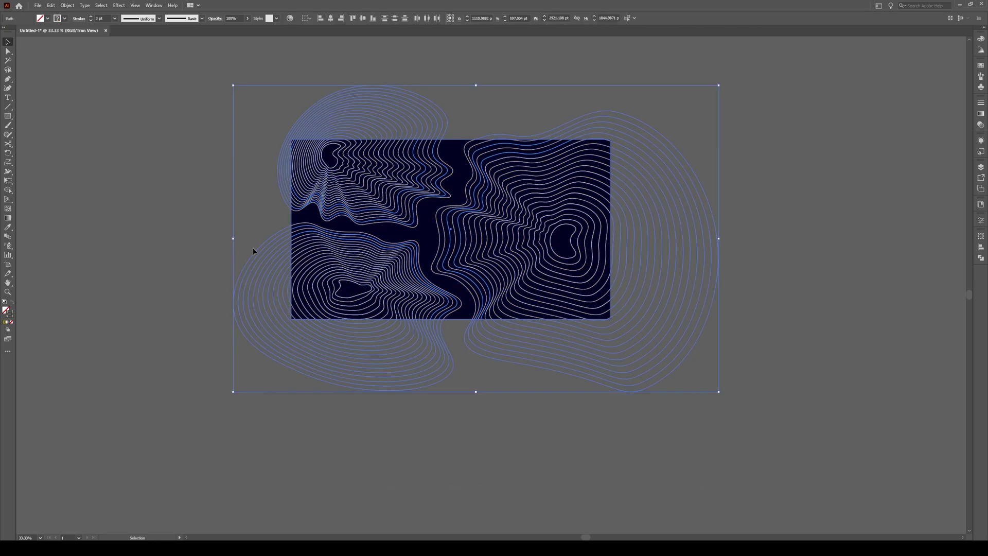
{"action": "right_click", "coordinate": [399, 185]}
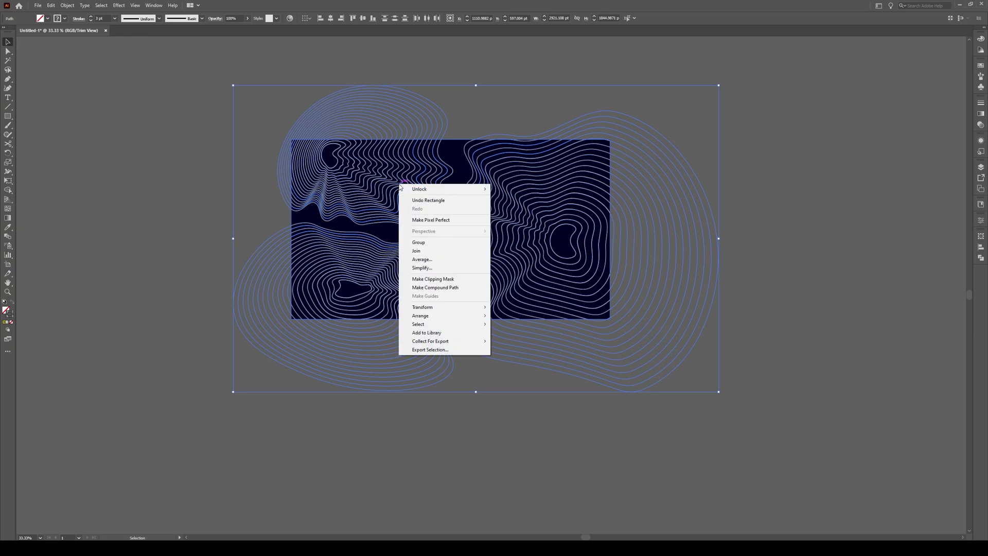
{"action": "left_click", "coordinate": [433, 278]}
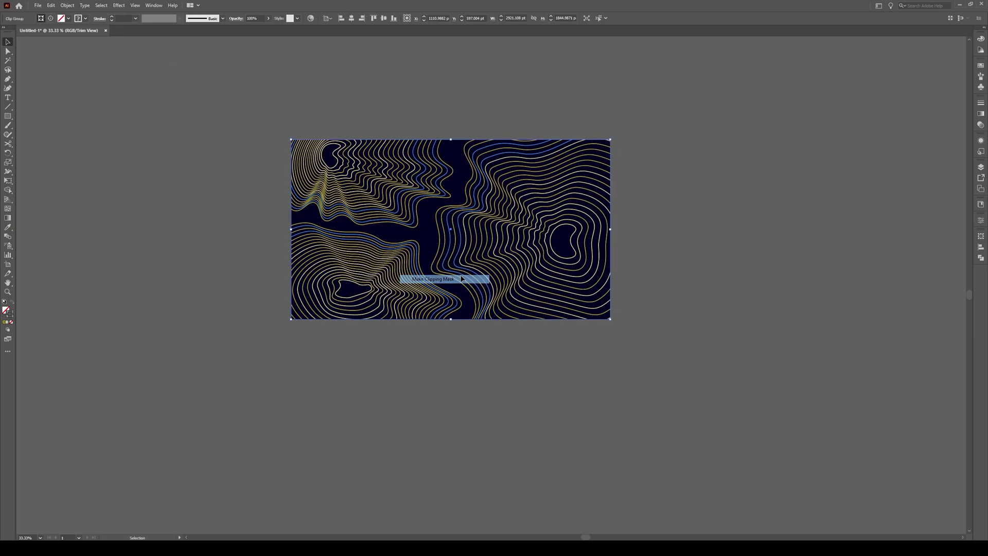
{"action": "left_click", "coordinate": [467, 402]}
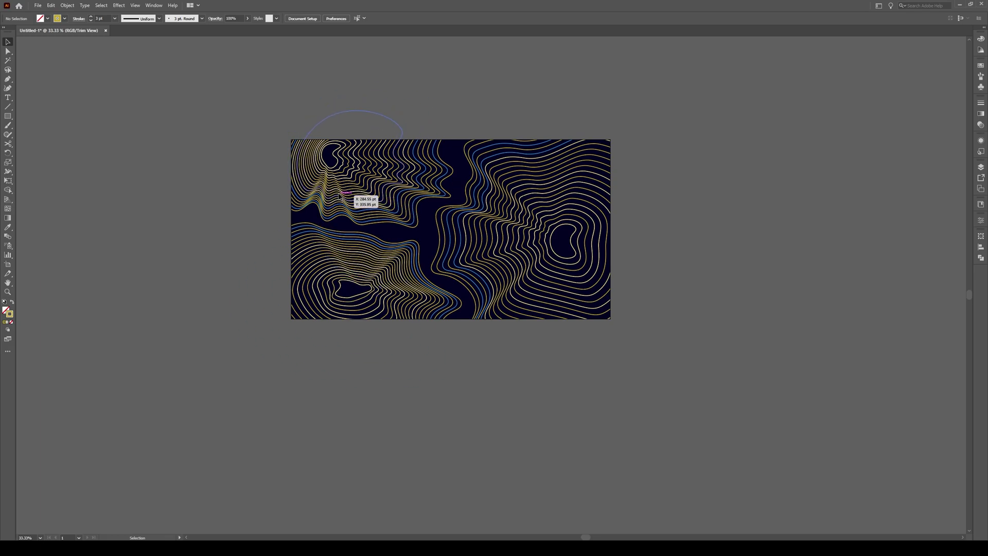